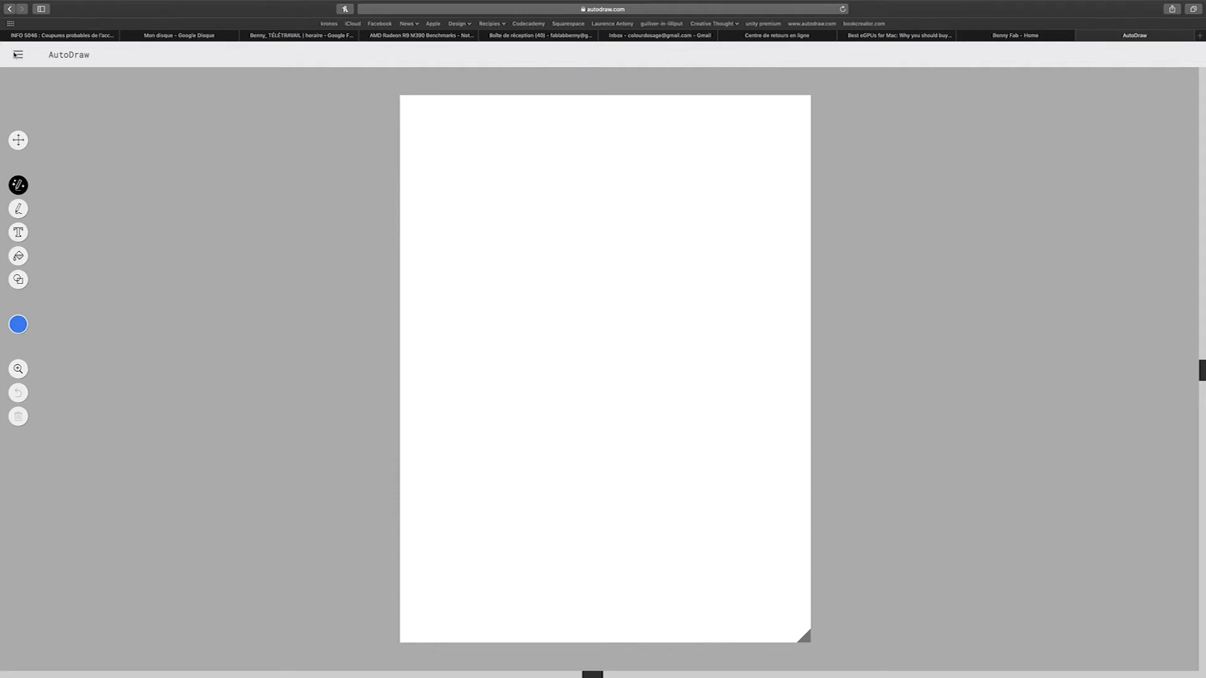
left_click(13, 53)
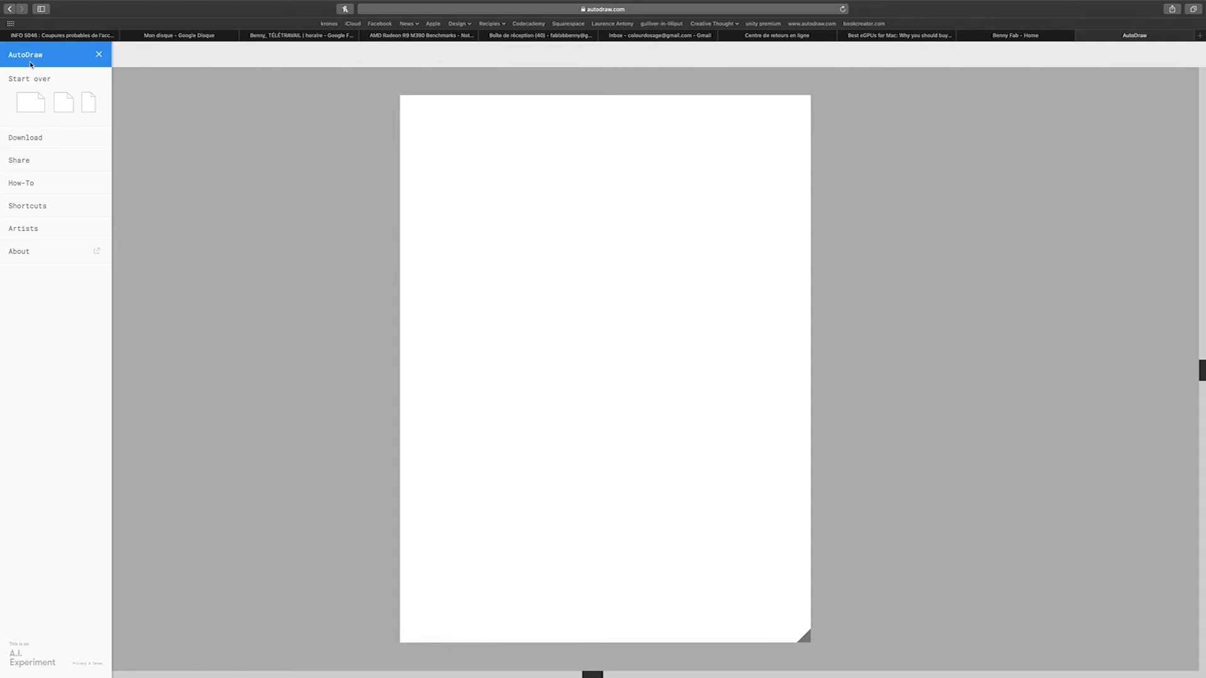
left_click(527, 11)
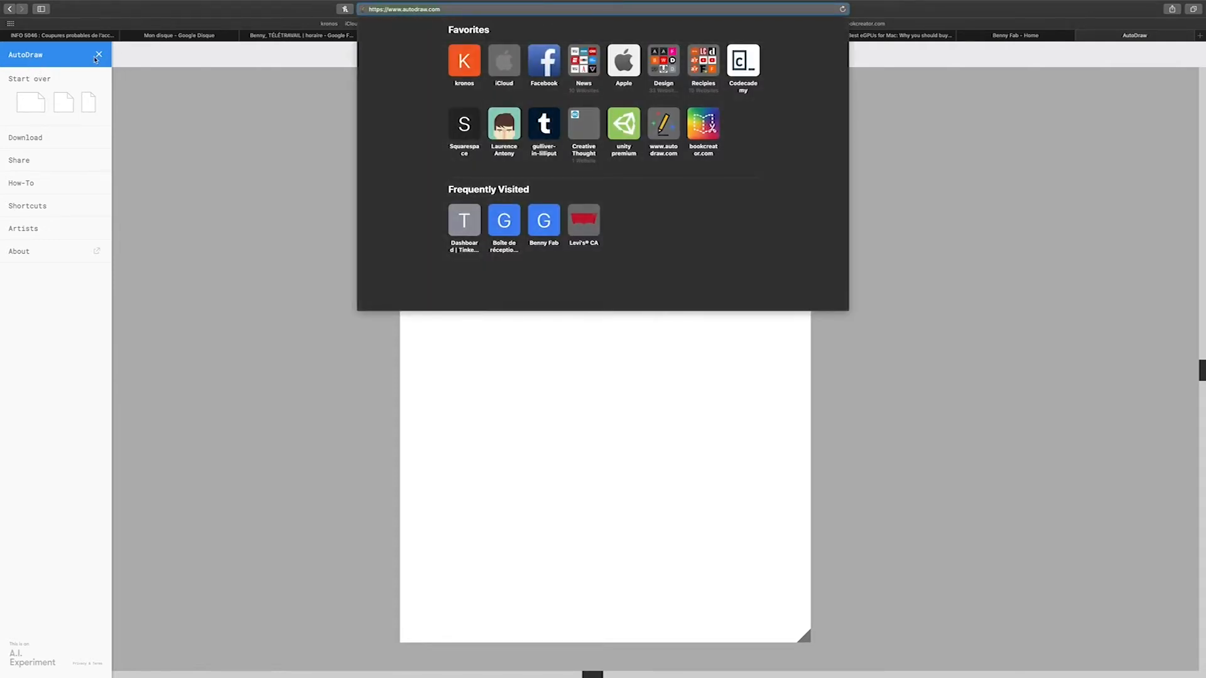
left_click(89, 57)
left_click(98, 54)
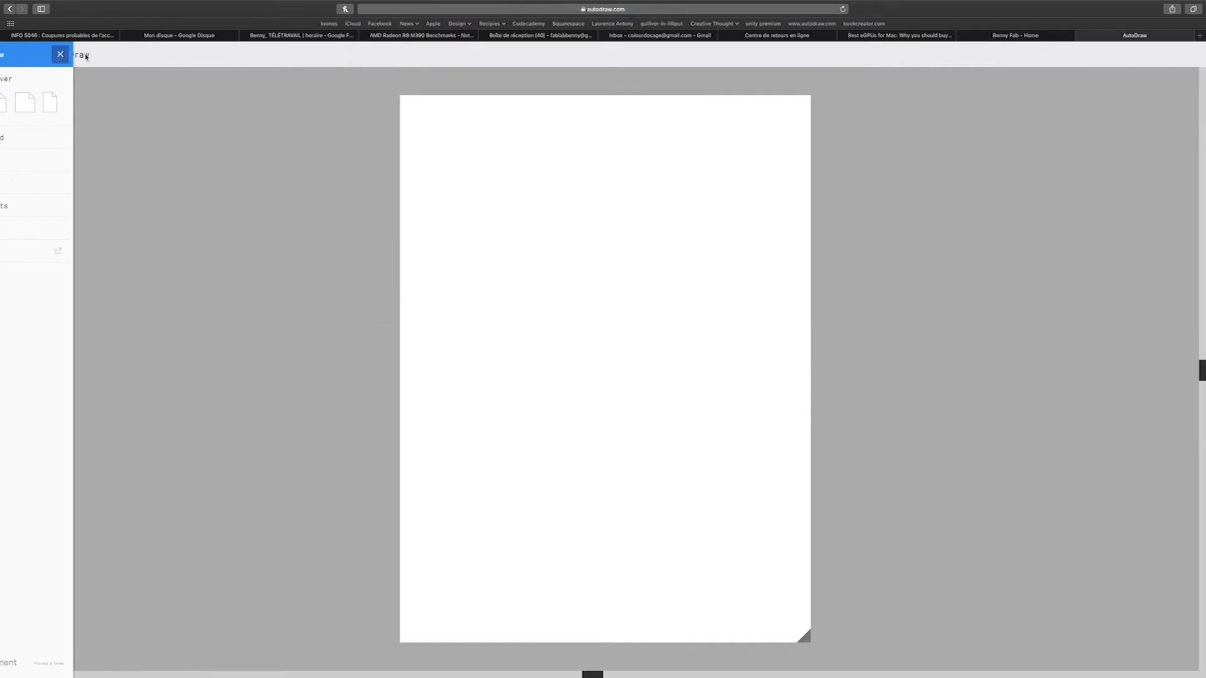
Step: Start the drawing over on a blank page in the narrowest portrait format
left_click(17, 54)
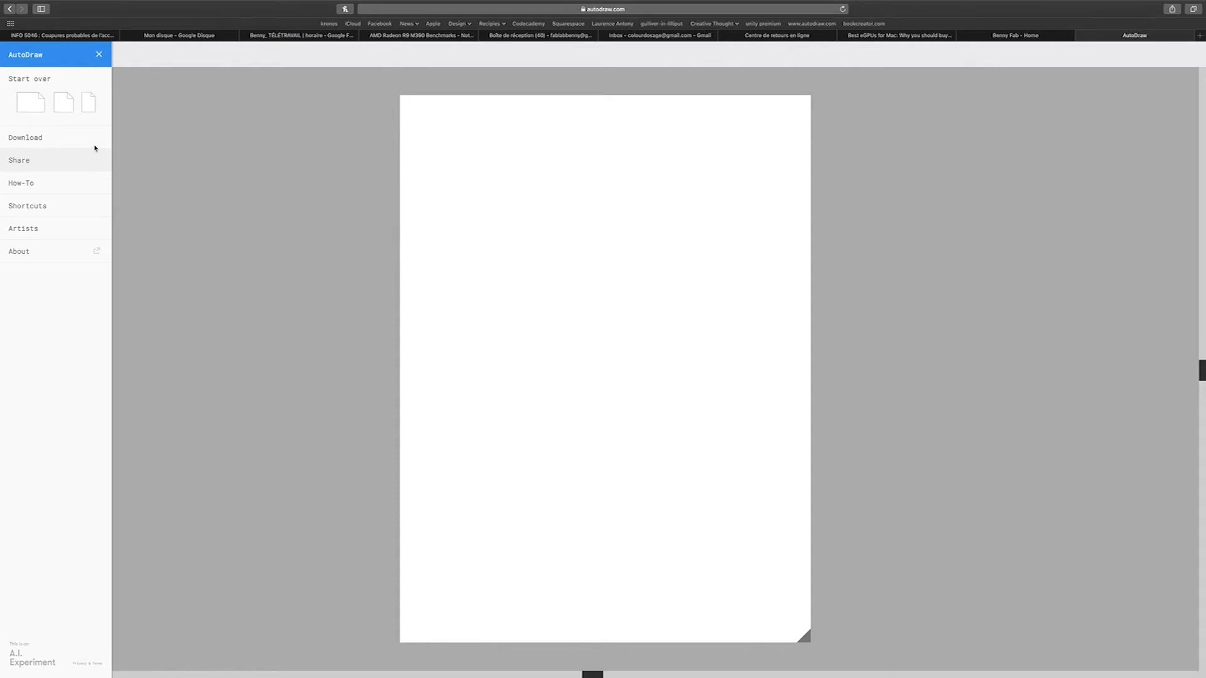
left_click(91, 100)
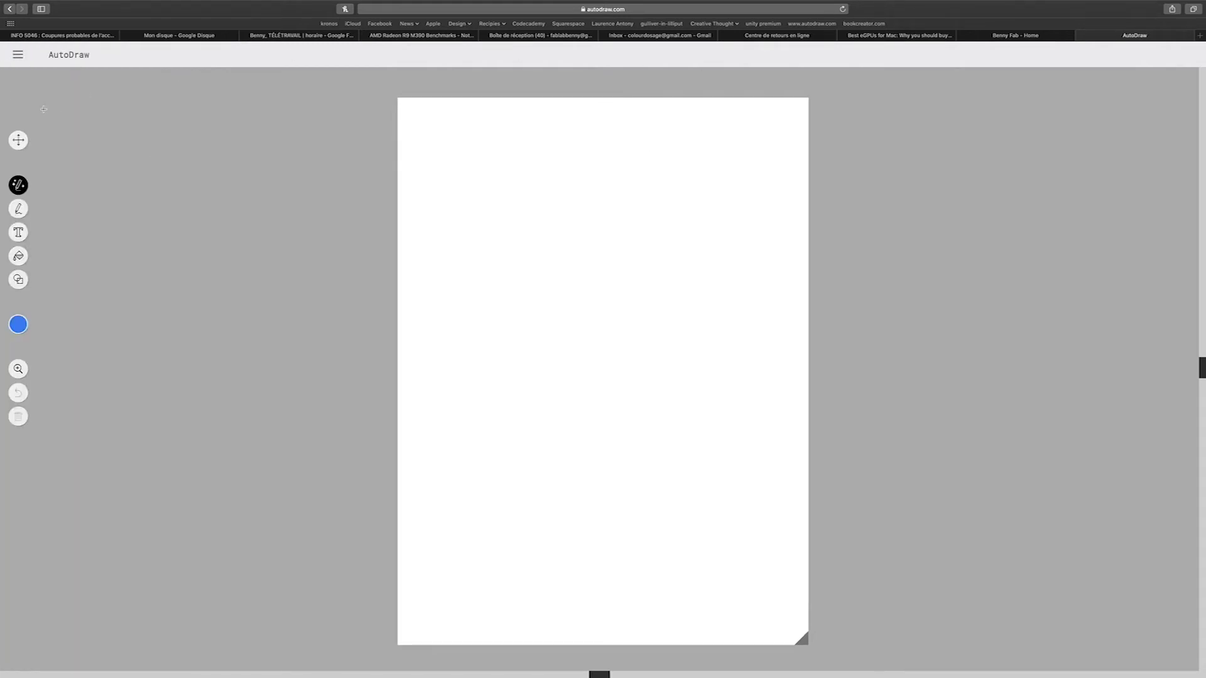
Step: View the list of keyboard shortcuts for actions and tools and return to the blank page
left_click(23, 58)
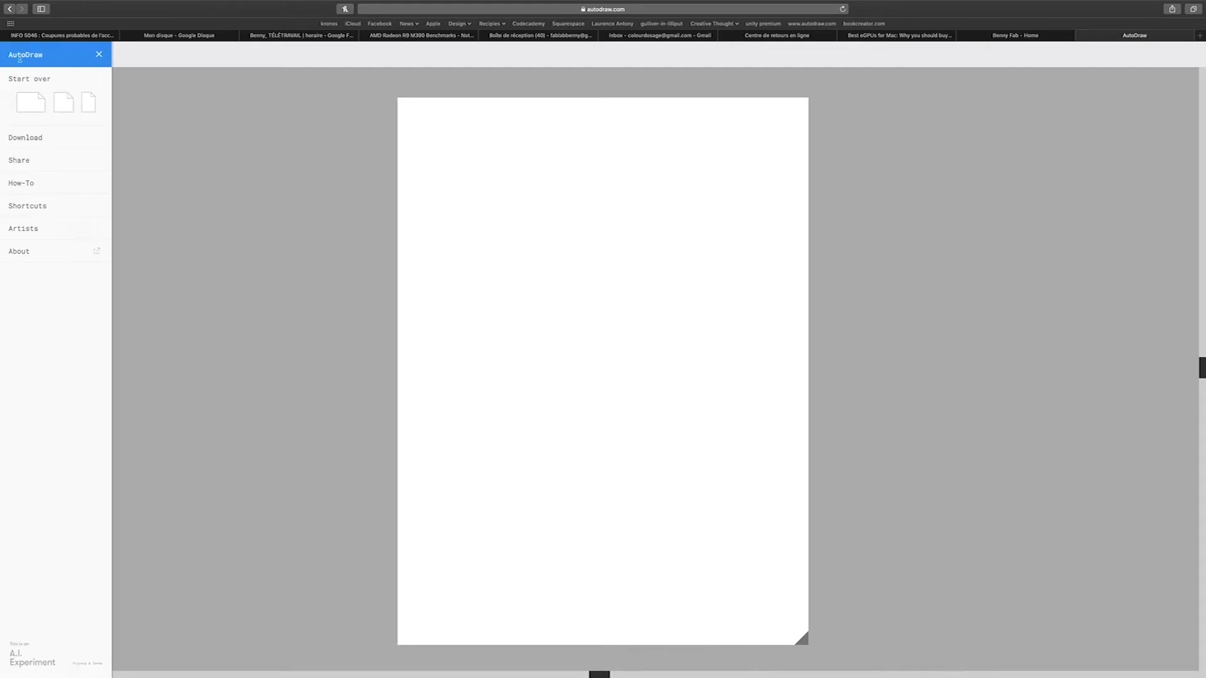
left_click(59, 214)
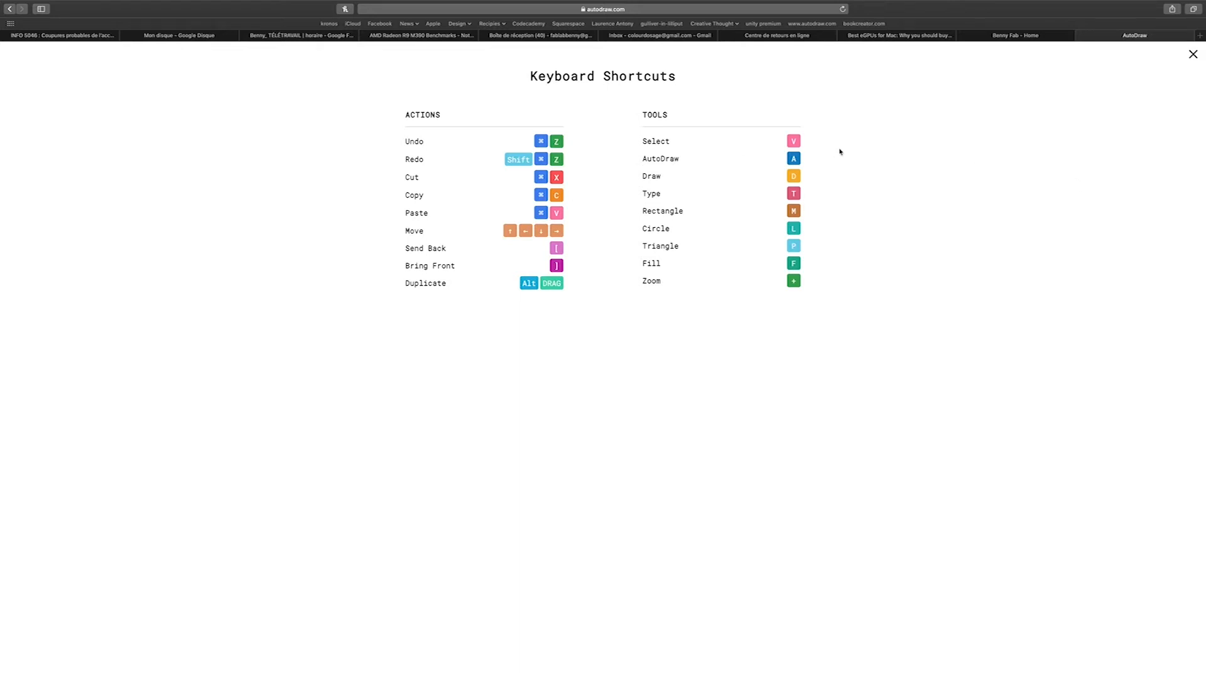
left_click(1193, 54)
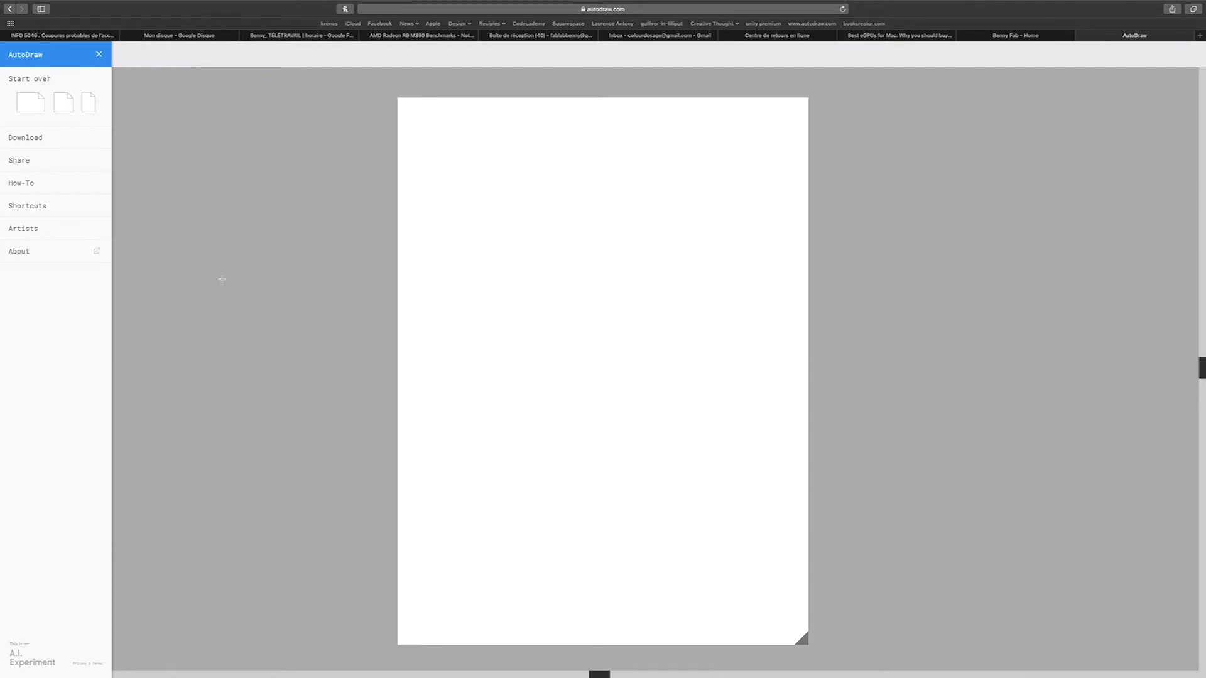
left_click(98, 54)
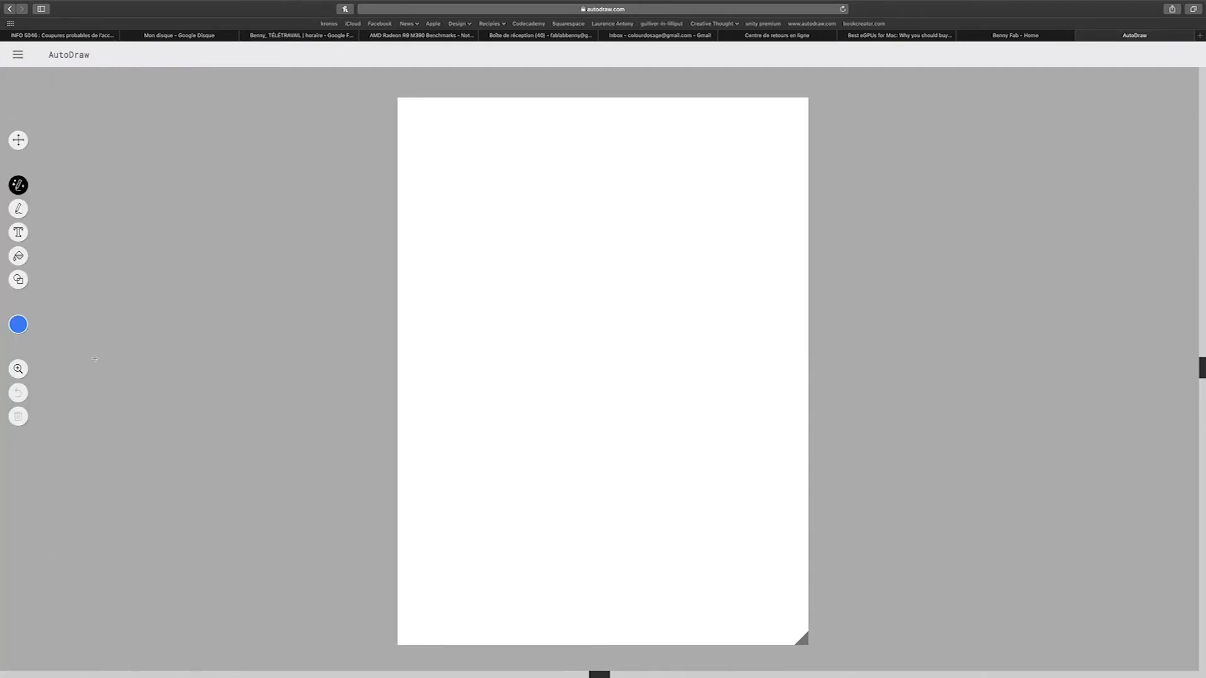
Step: Choose dark blue from the colour palette and fill the entire page background with it
left_click(20, 329)
left_click(142, 325)
left_click(141, 325)
left_click(142, 325)
left_click(142, 325)
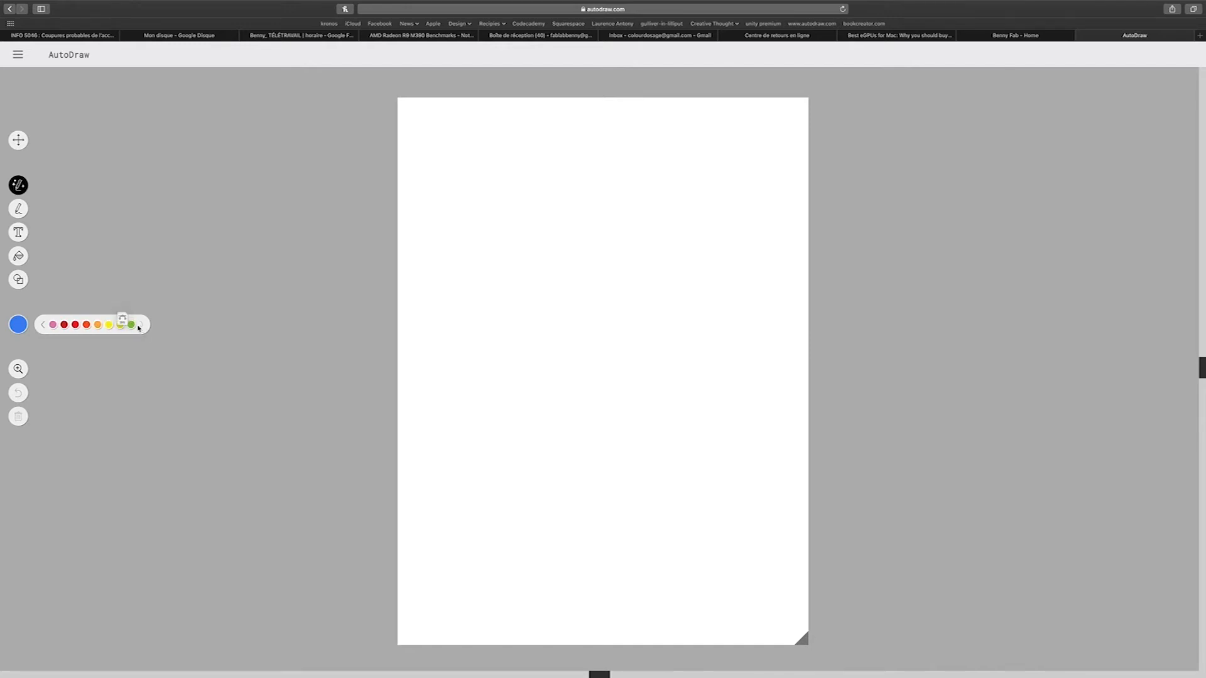
left_click(44, 325)
left_click(64, 324)
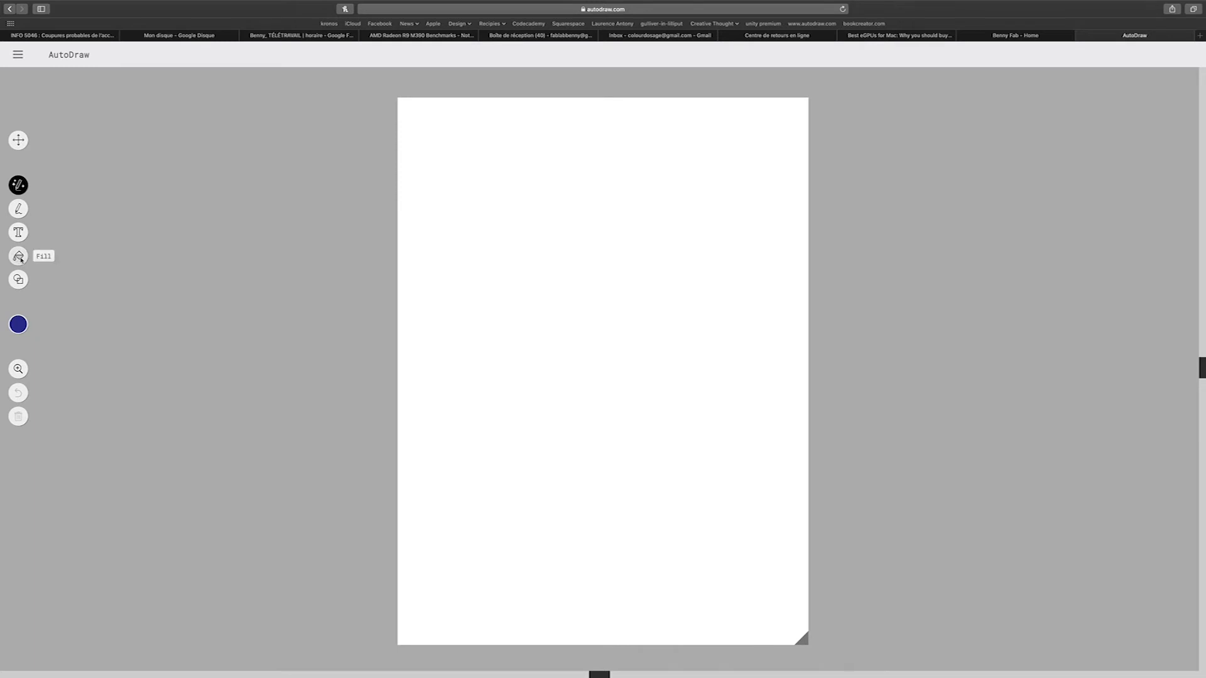
left_click(19, 257)
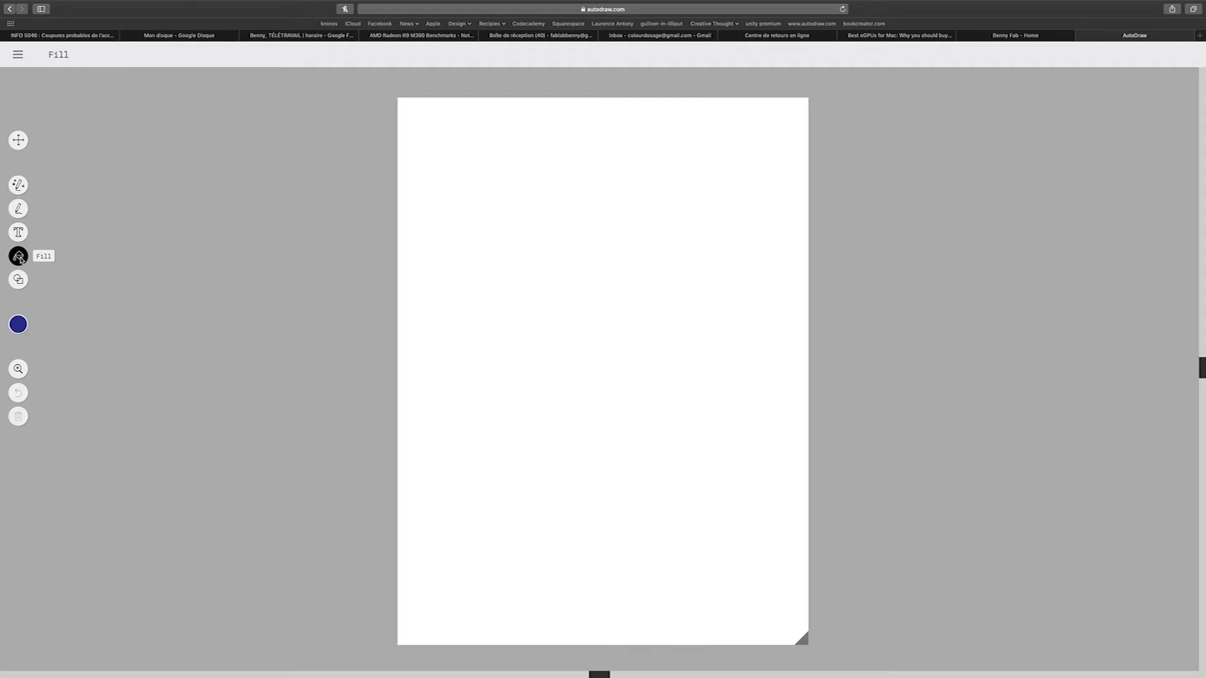
left_click(617, 359)
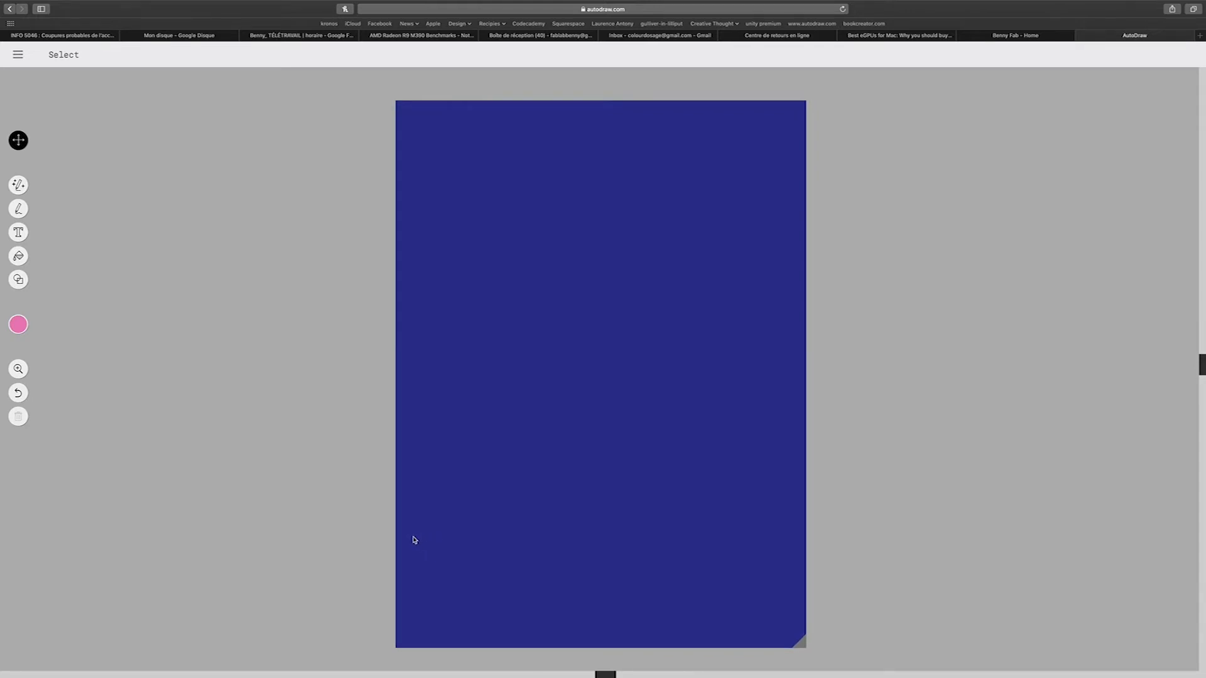
Step: Draw a purple rectangle across the full width of the page's bottom quarter and fill it with the same purple
left_click(17, 280)
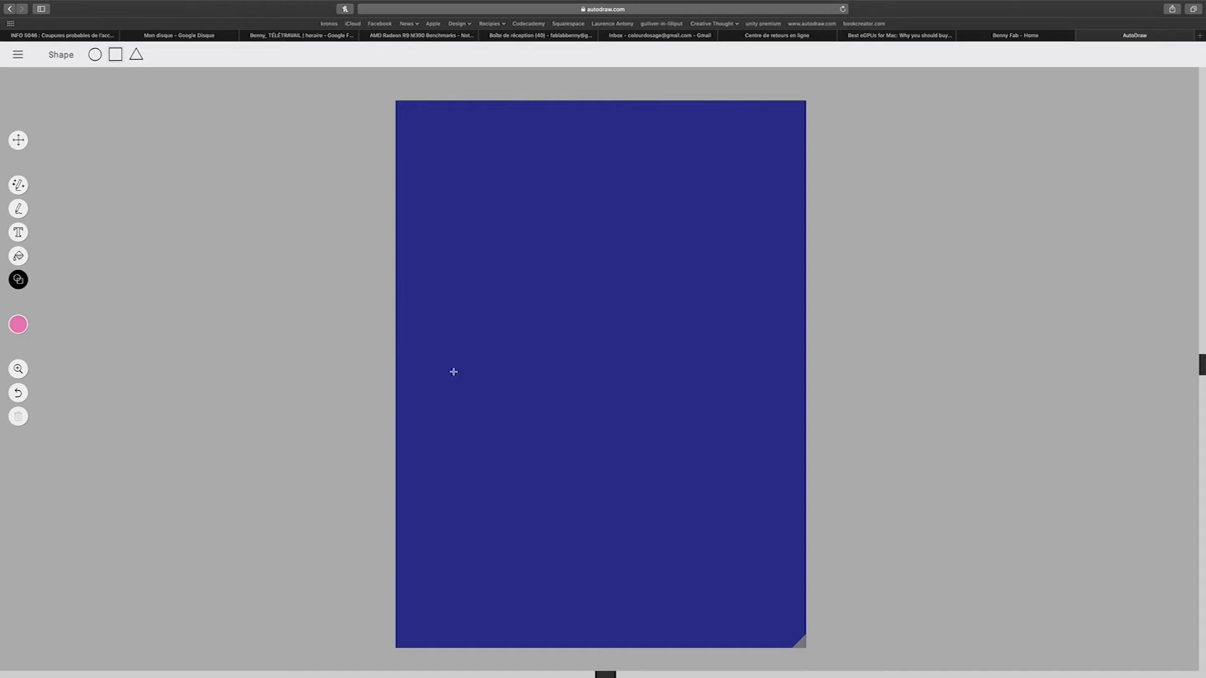
mouse_move(20, 329)
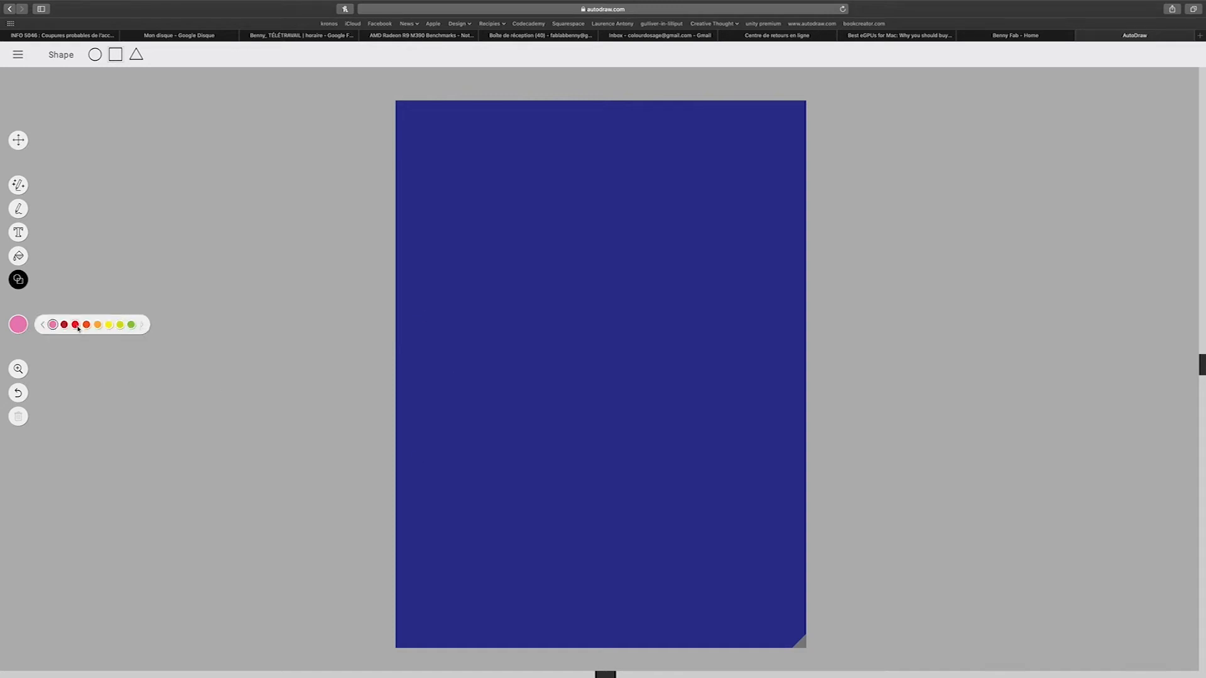
left_click(43, 325)
left_click(52, 325)
left_click_drag(392, 507, 809, 653)
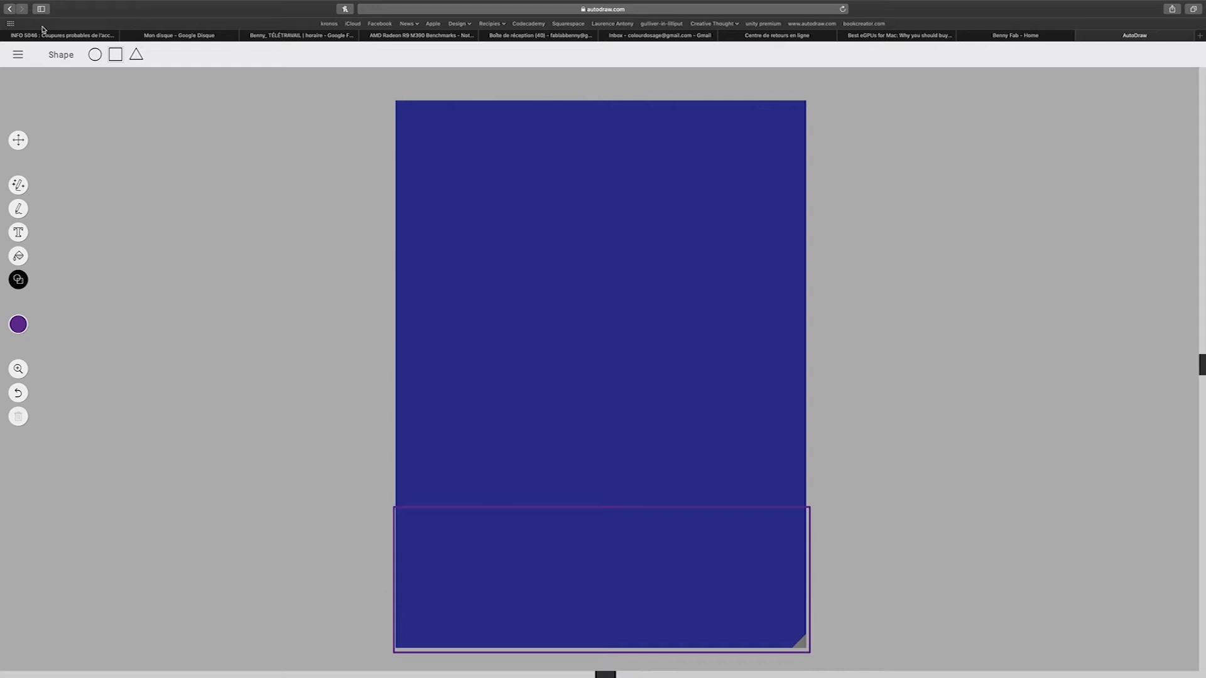
left_click(18, 140)
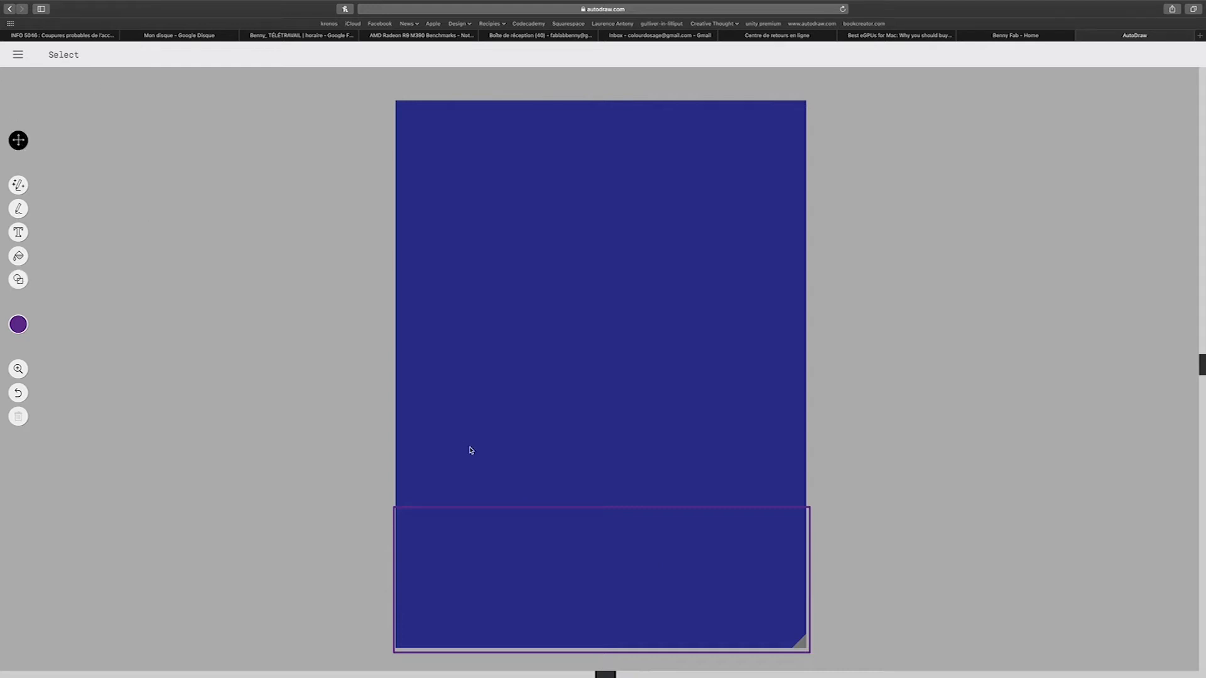
left_click(495, 513)
mouse_move(393, 510)
left_mouse_down()
mouse_move(431, 522)
mouse_move(393, 510)
left_mouse_up()
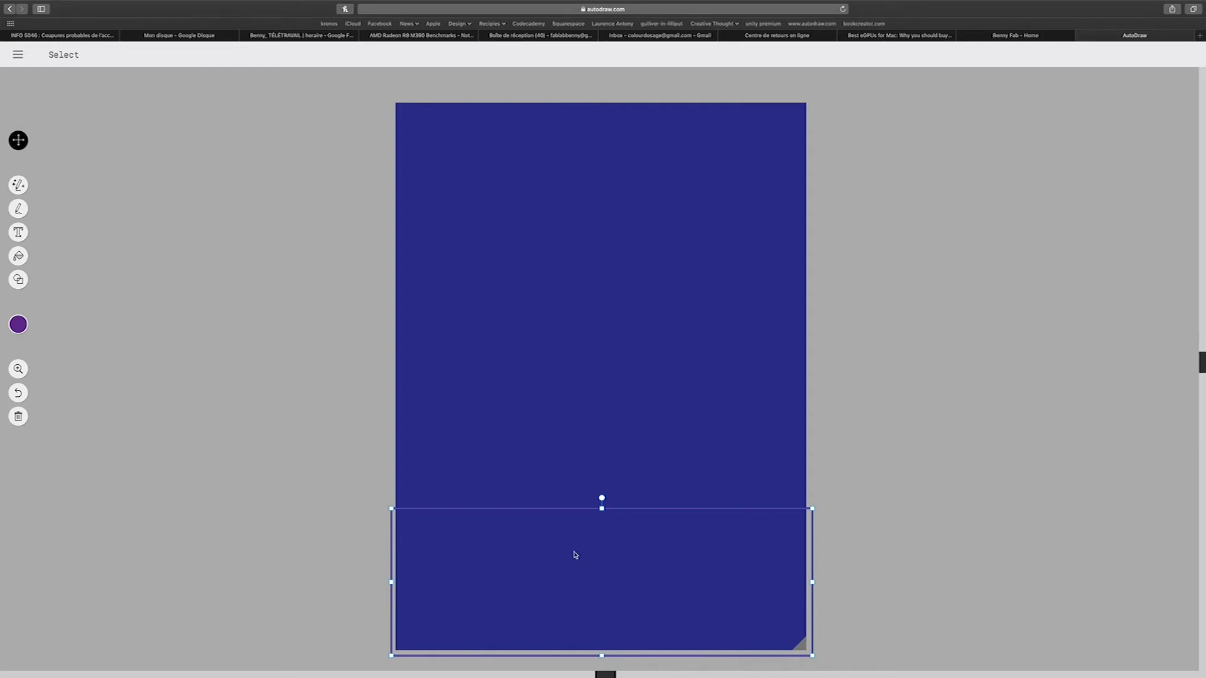
left_click(19, 256)
left_click(608, 597)
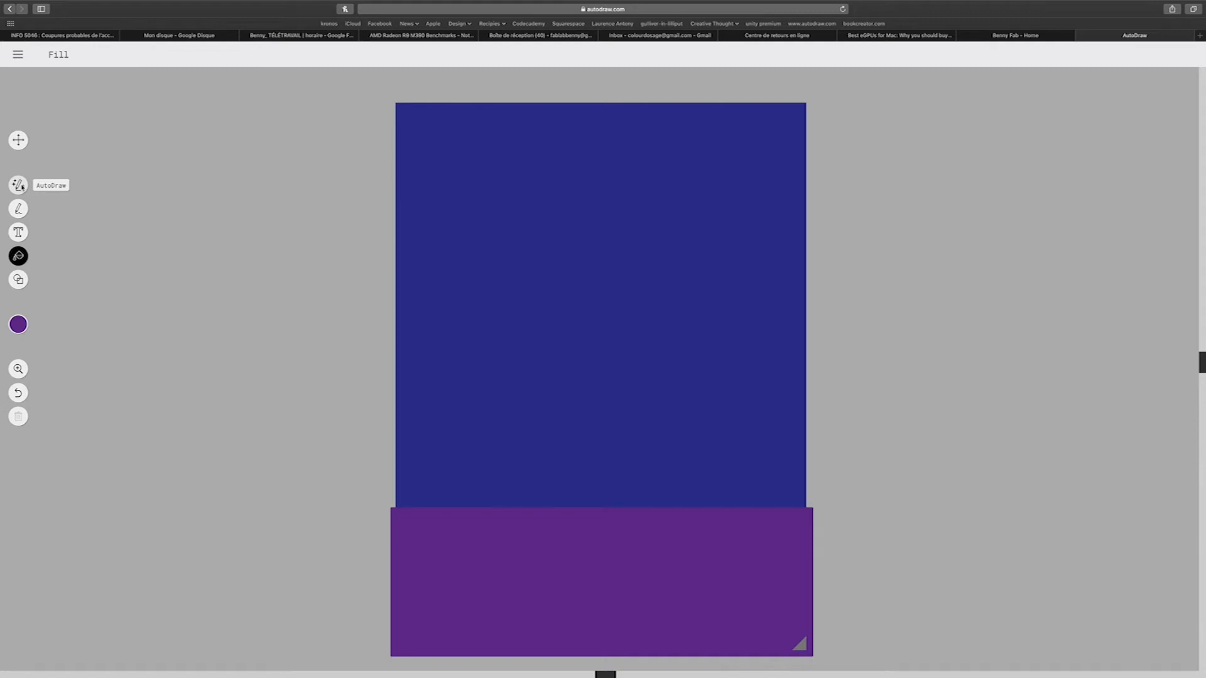
Step: Try to sketch a small open-mouthed animal head in profile with AutoDraw and replace it with a suggested drawing
left_click(20, 186)
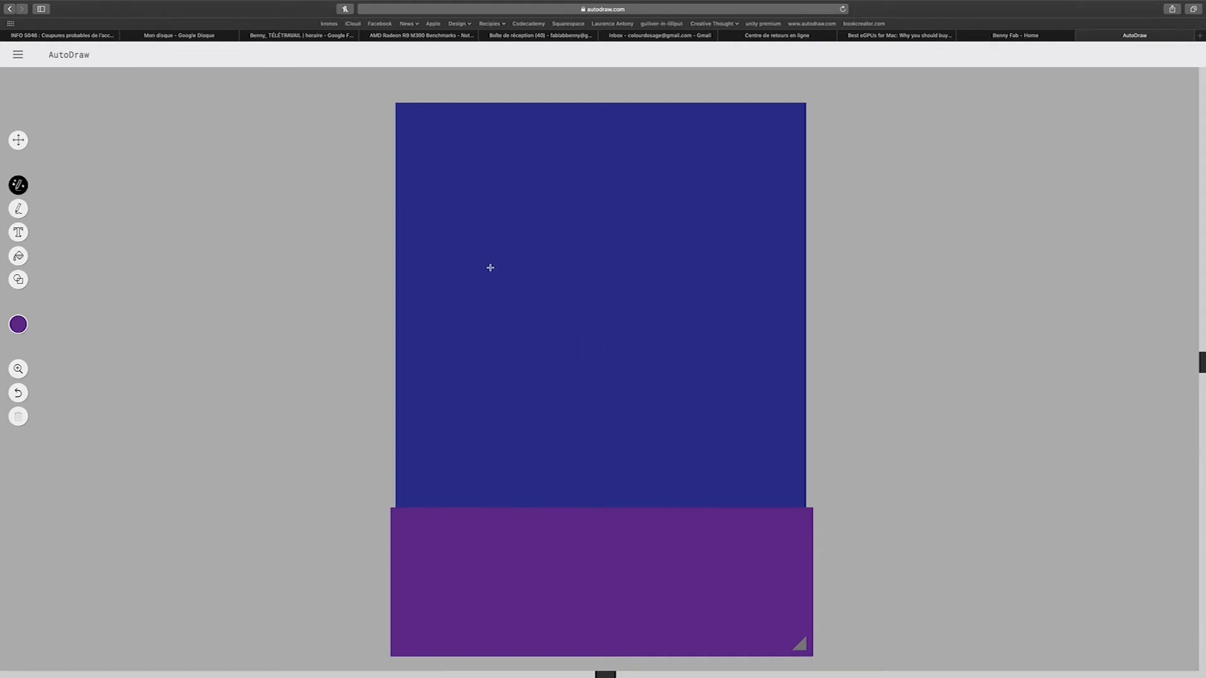
mouse_move(570, 235)
left_mouse_down()
mouse_move(544, 169)
mouse_move(553, 140)
mouse_move(647, 151)
mouse_move(662, 177)
mouse_move(620, 171)
mouse_move(654, 192)
mouse_move(607, 194)
mouse_move(594, 236)
mouse_move(552, 236)
left_mouse_up()
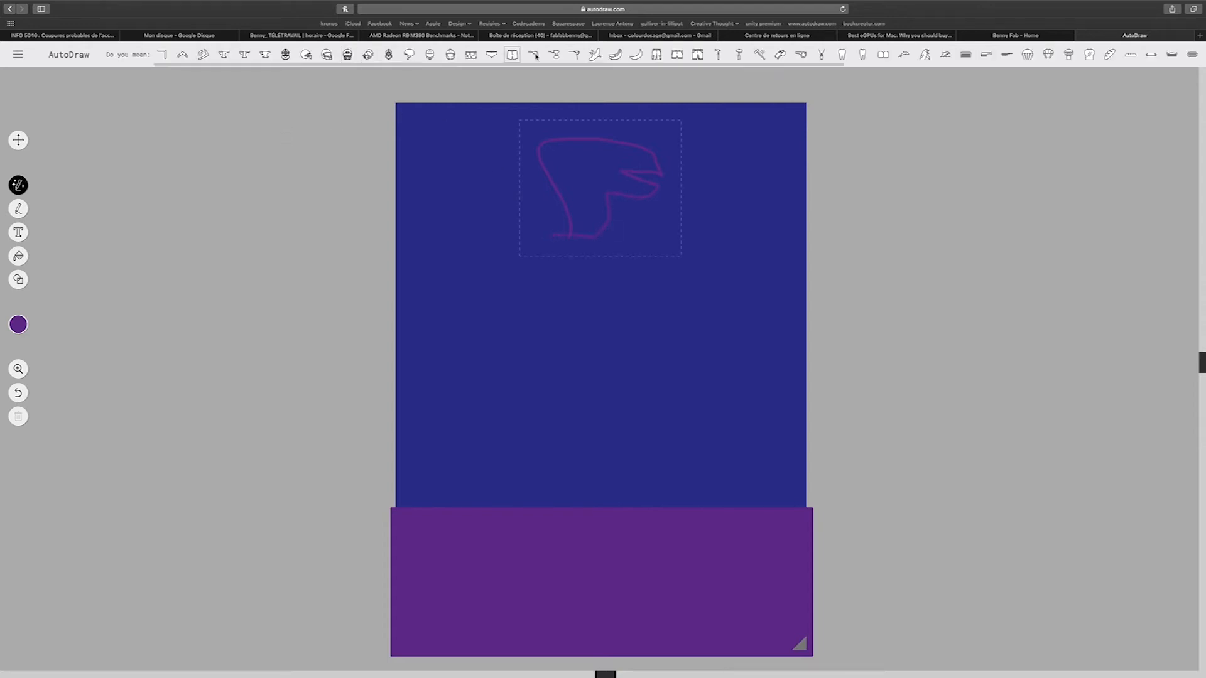
scroll(1048, 62, "right", 10)
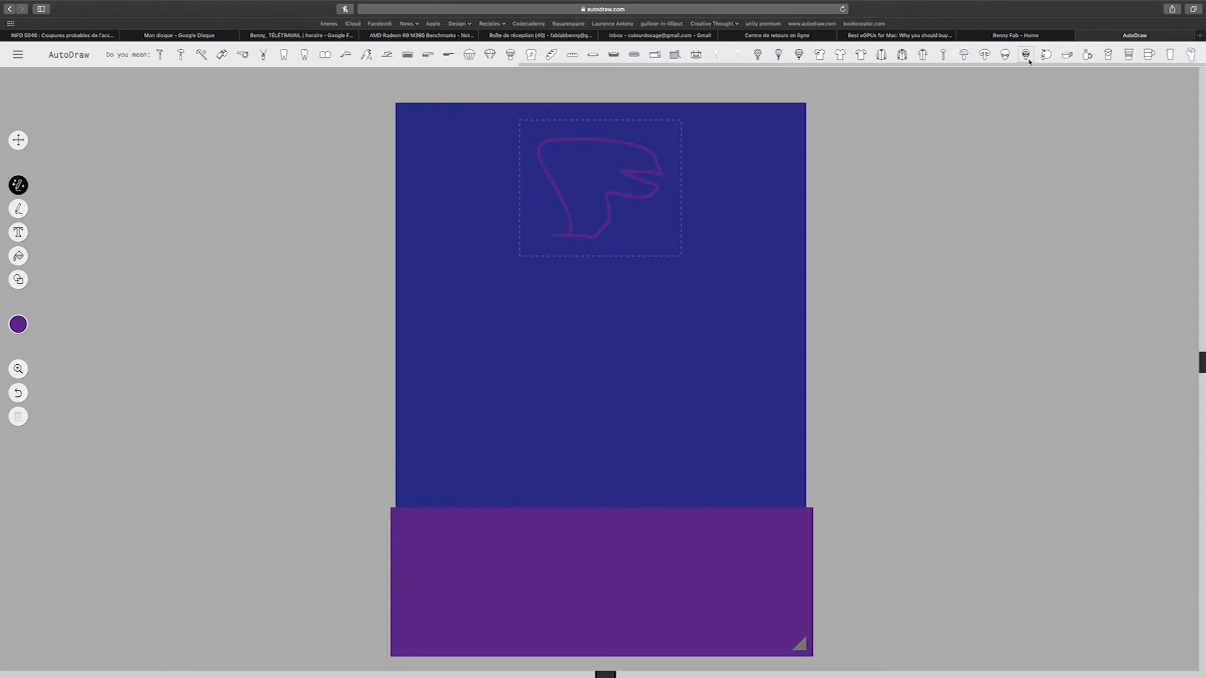
scroll(1037, 62, "left", 10)
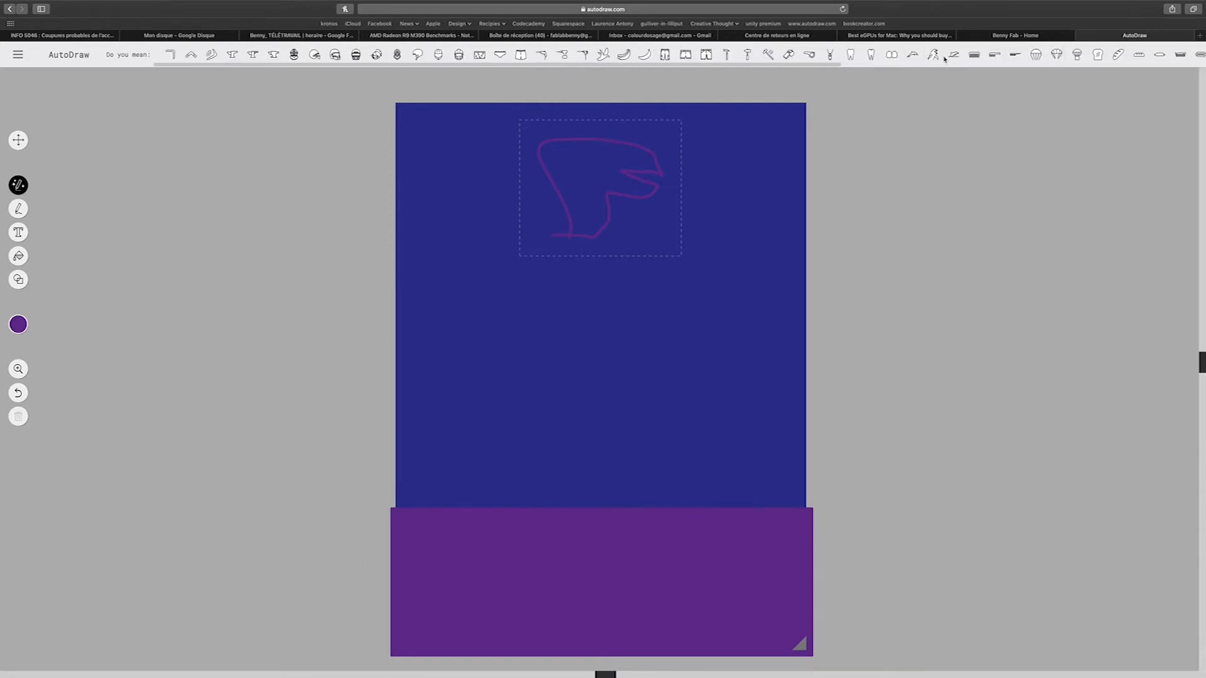
scroll(945, 59, "left", 1)
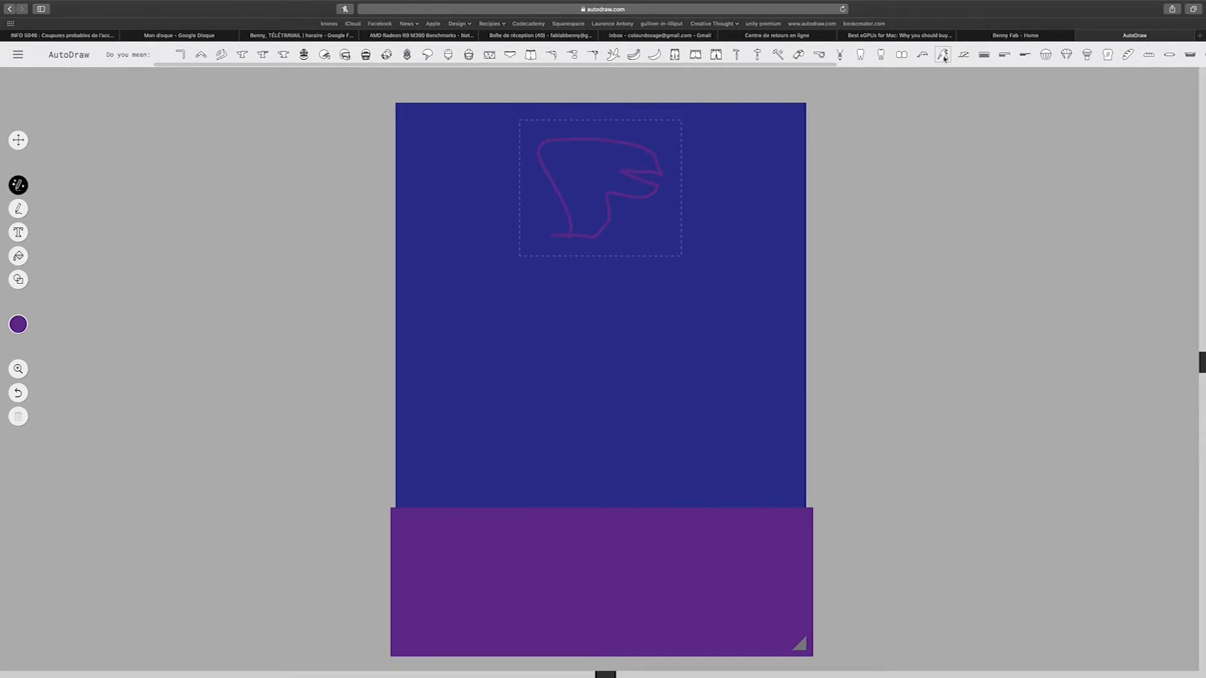
left_click(943, 55)
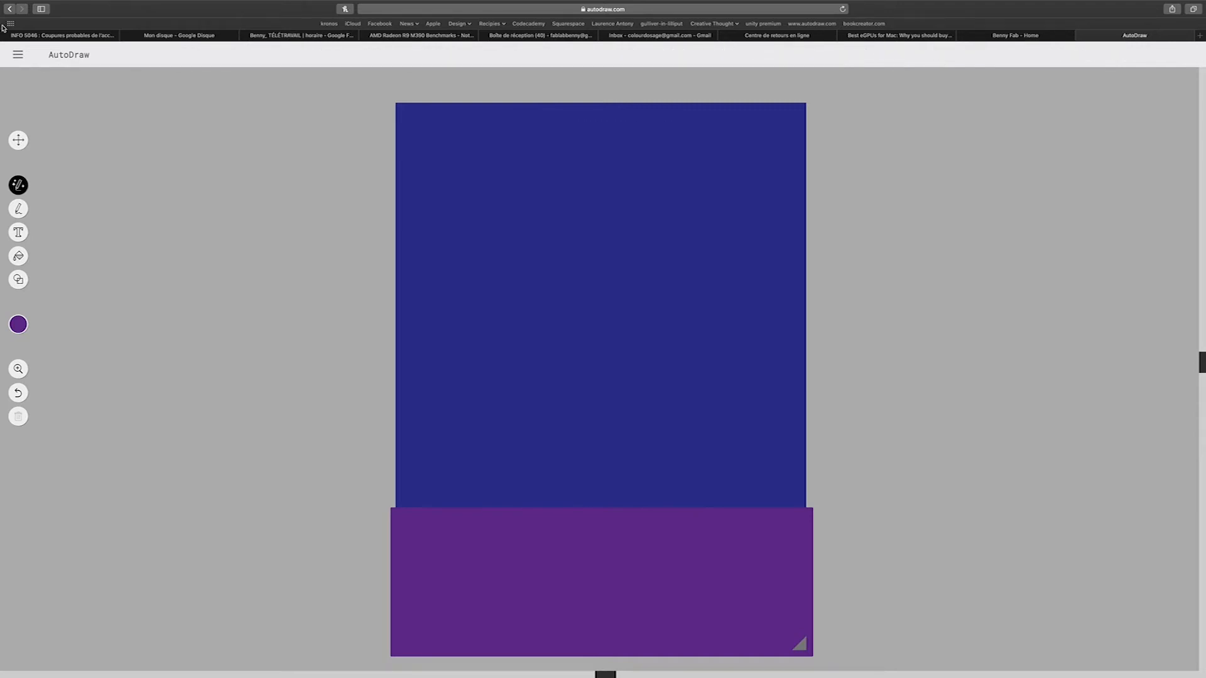
Step: Sketch a larger head profile with an open mouth and tongue, look through the AutoDraw suggestions for a match, and delete the sketch
mouse_move(564, 283)
left_mouse_down()
mouse_move(540, 197)
mouse_move(560, 136)
mouse_move(628, 136)
mouse_move(699, 185)
mouse_move(705, 202)
mouse_move(633, 199)
mouse_move(697, 218)
mouse_move(644, 218)
mouse_move(685, 232)
mouse_move(673, 245)
mouse_move(626, 233)
mouse_move(638, 253)
mouse_move(628, 285)
mouse_move(565, 283)
left_mouse_up()
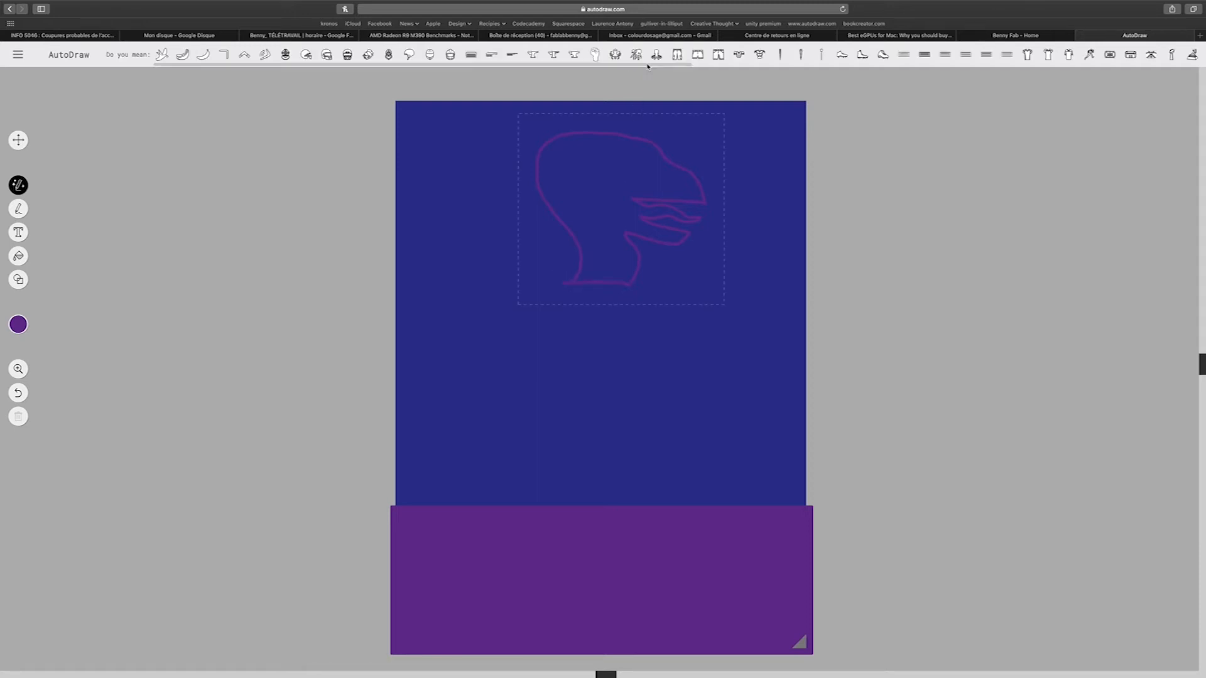
scroll(615, 55, "right", 3)
scroll(616, 55, "right", 6)
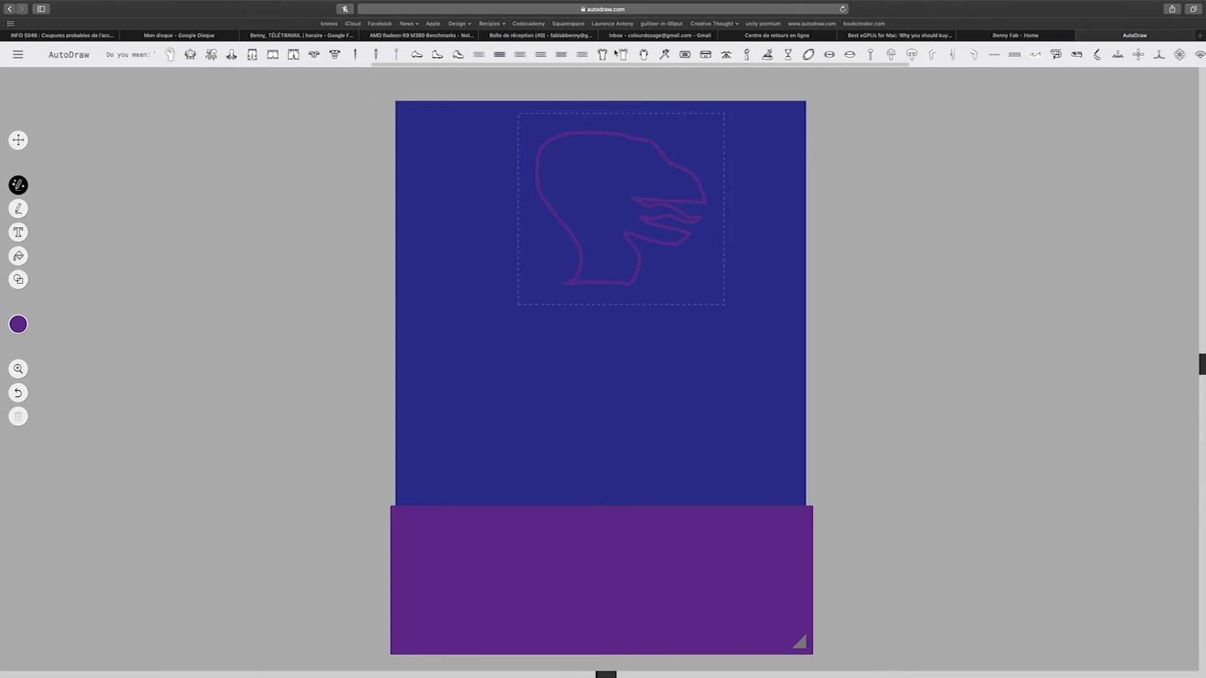
scroll(615, 54, "right", 8)
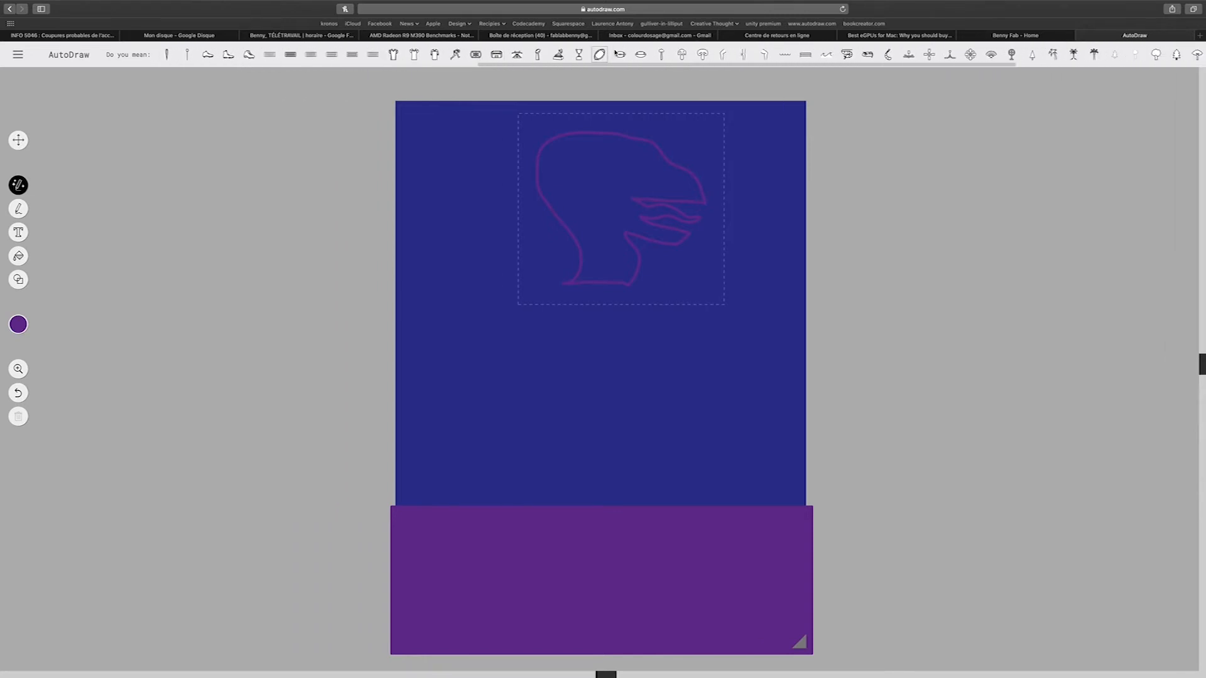
scroll(615, 54, "right", 4)
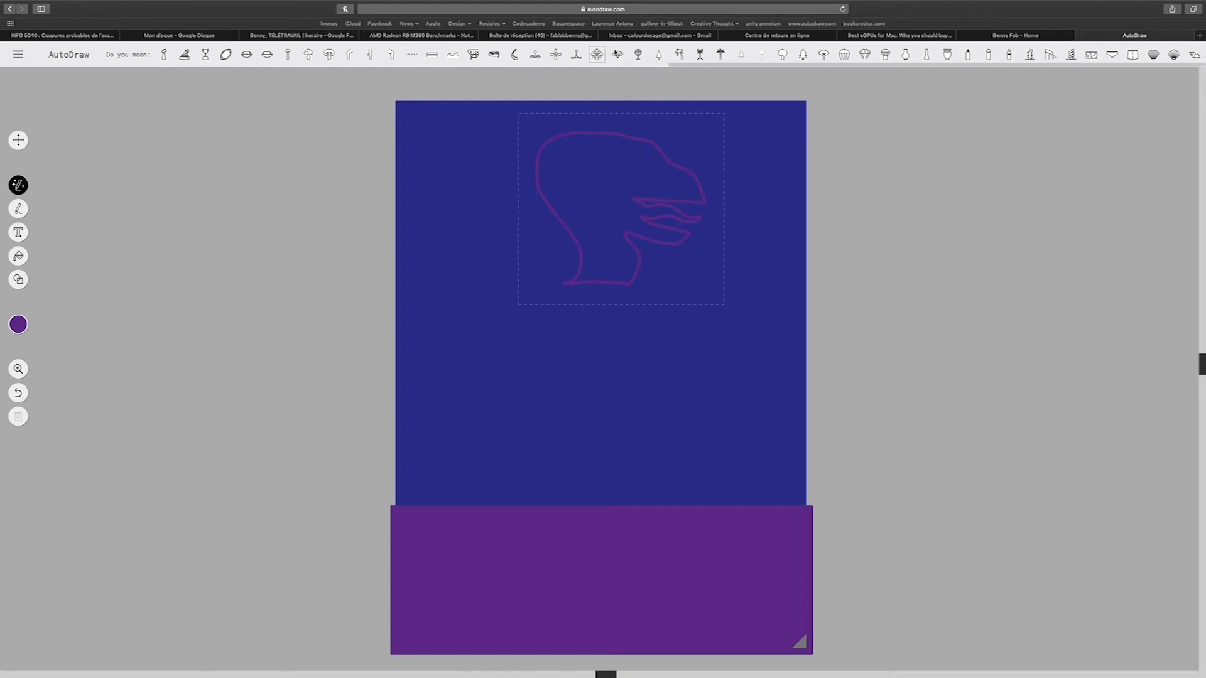
scroll(613, 55, "left", 4)
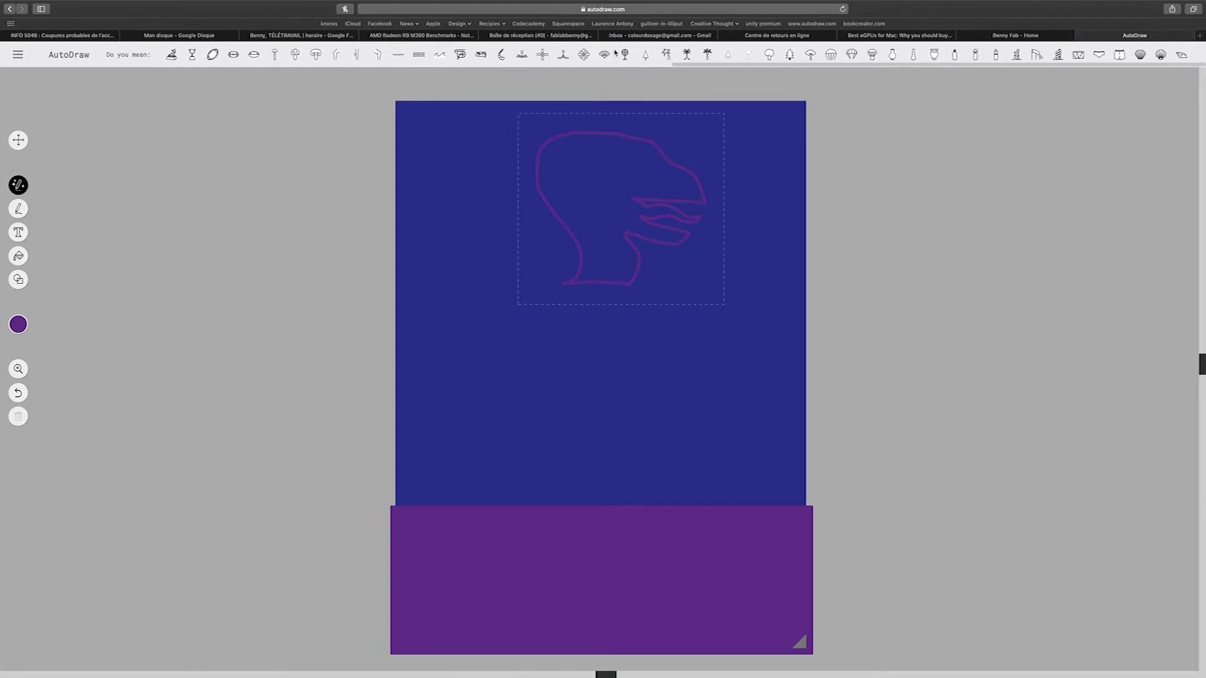
scroll(613, 55, "left", 10)
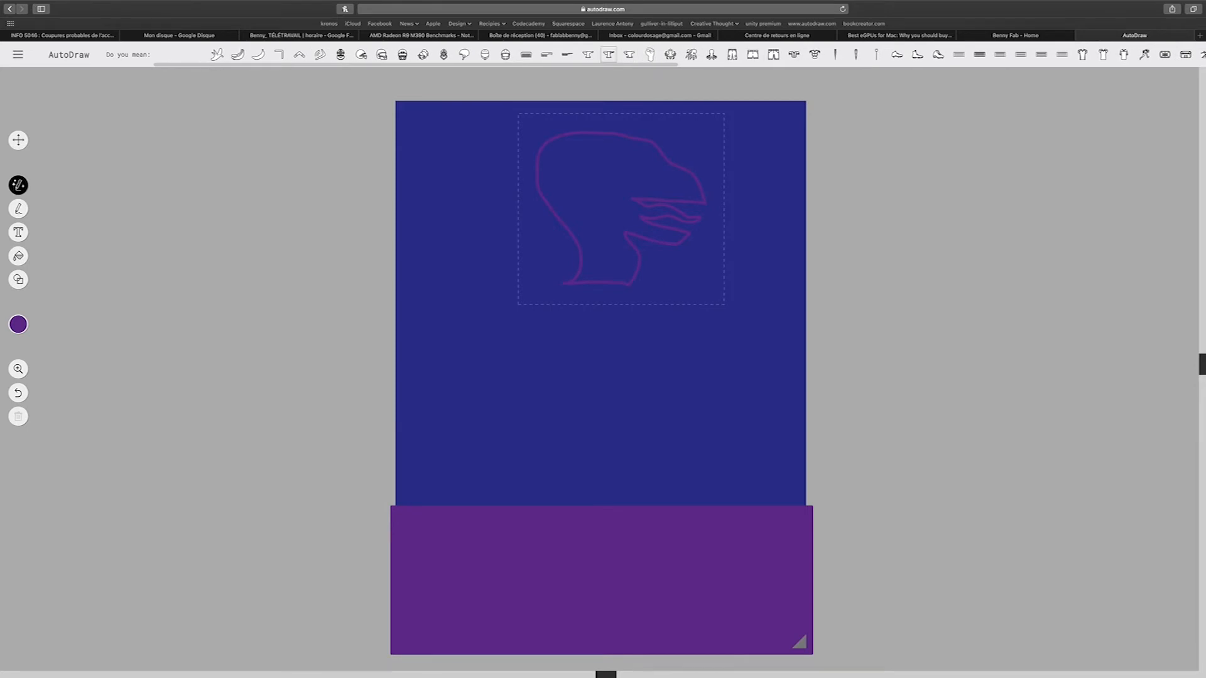
left_click(18, 140)
left_click(594, 141)
key("Delete")
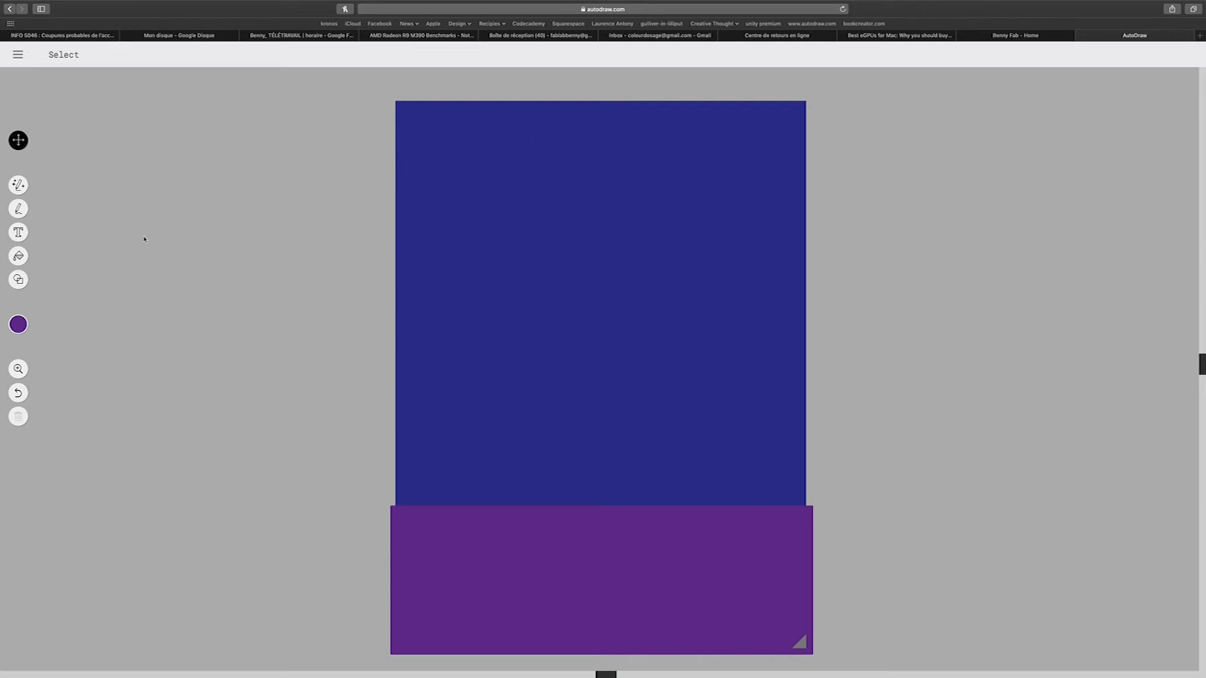
Step: Sketch a shaggy animal head with AutoDraw on the upper blue area and replace it with the suggested whiskered face with pointed ears
left_click(25, 185)
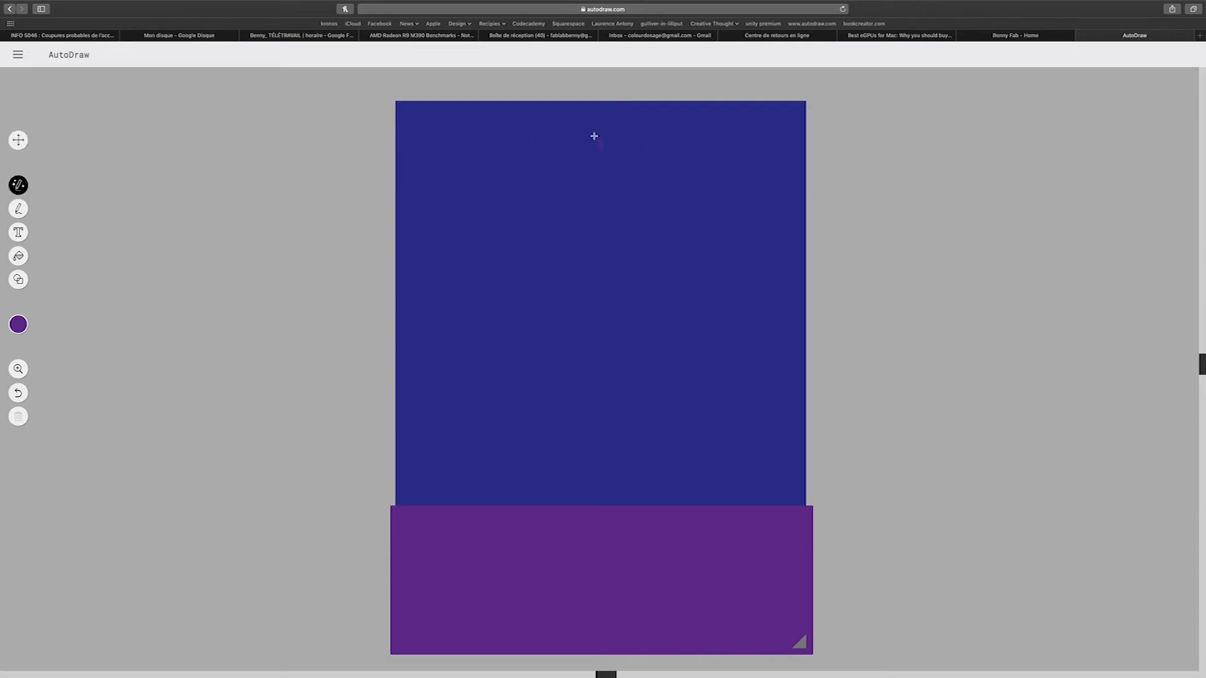
mouse_move(550, 148)
left_mouse_down()
mouse_move(521, 212)
mouse_move(510, 244)
mouse_move(521, 275)
mouse_move(666, 326)
mouse_move(692, 319)
mouse_move(706, 191)
mouse_move(672, 145)
mouse_move(581, 183)
mouse_move(572, 251)
mouse_move(637, 270)
mouse_move(646, 182)
mouse_move(625, 171)
mouse_move(614, 194)
mouse_move(593, 197)
mouse_move(633, 209)
mouse_move(619, 235)
left_mouse_up()
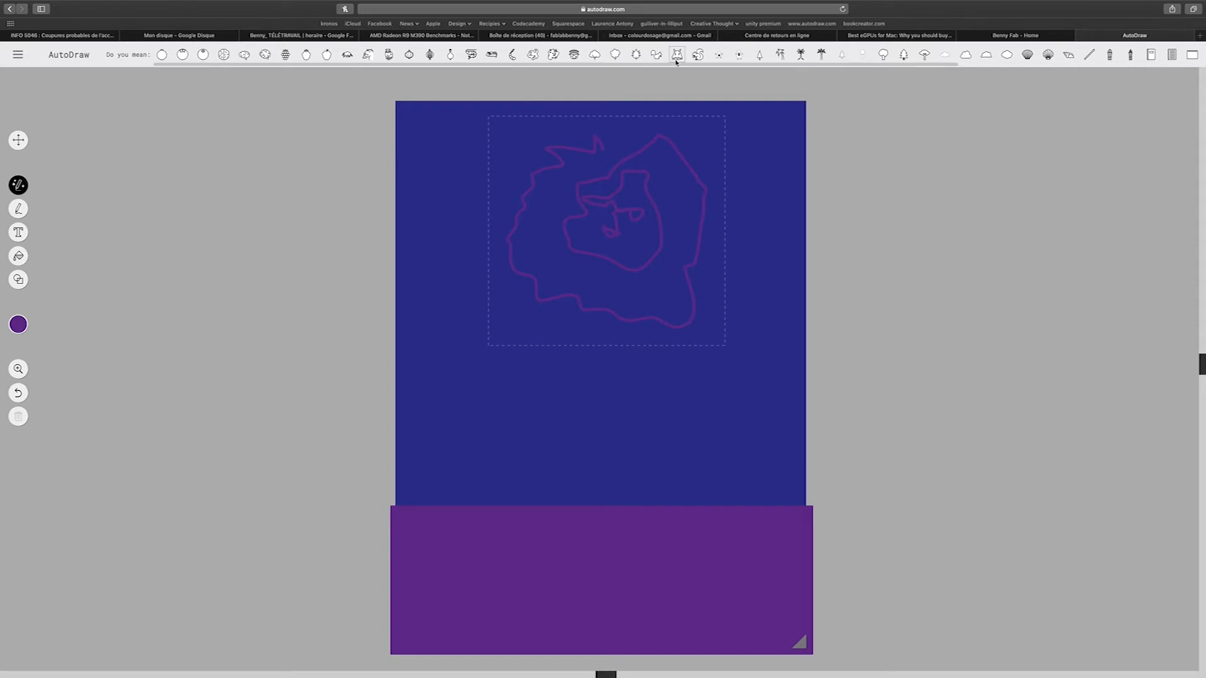
left_click(676, 58)
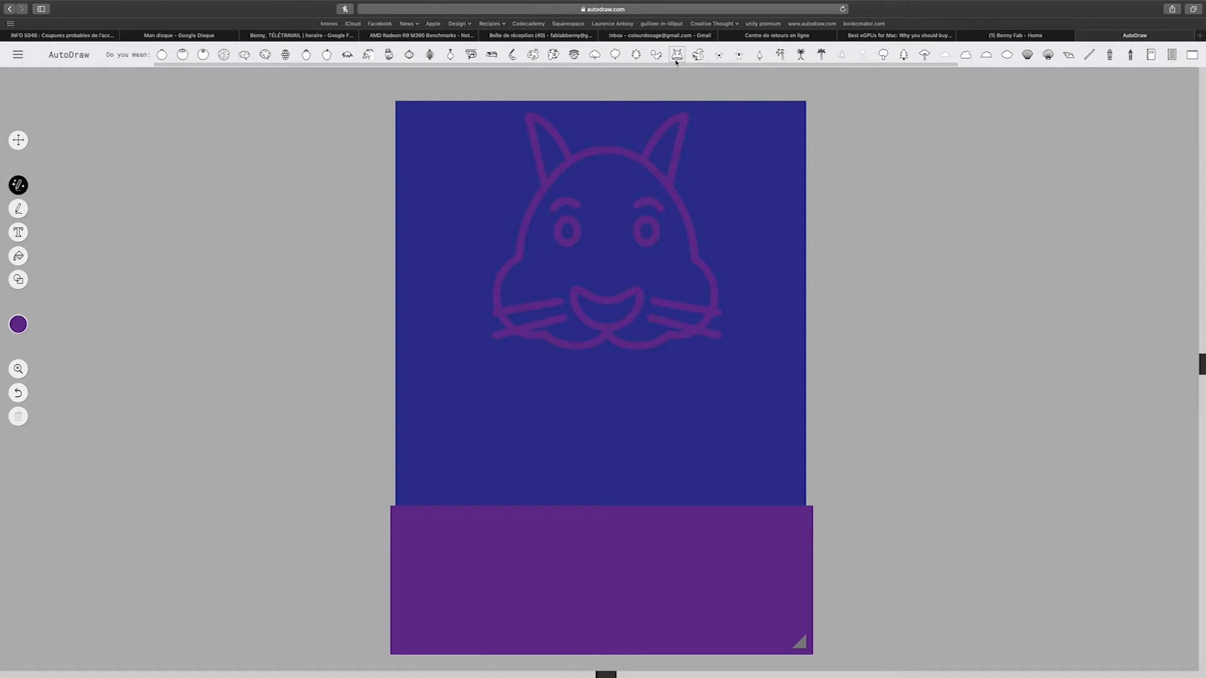
Step: Replace the whiskered face with the suggested raccoon head in profile and shrink it on the upper blue area
left_click(369, 55)
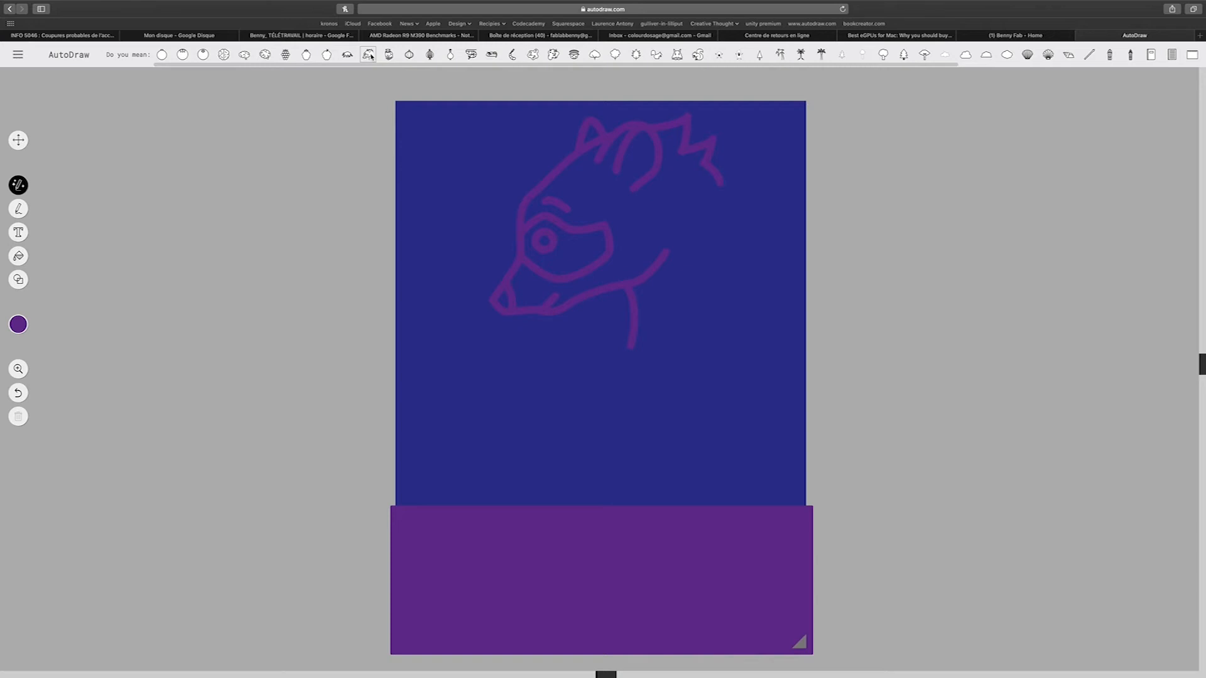
left_click(18, 142)
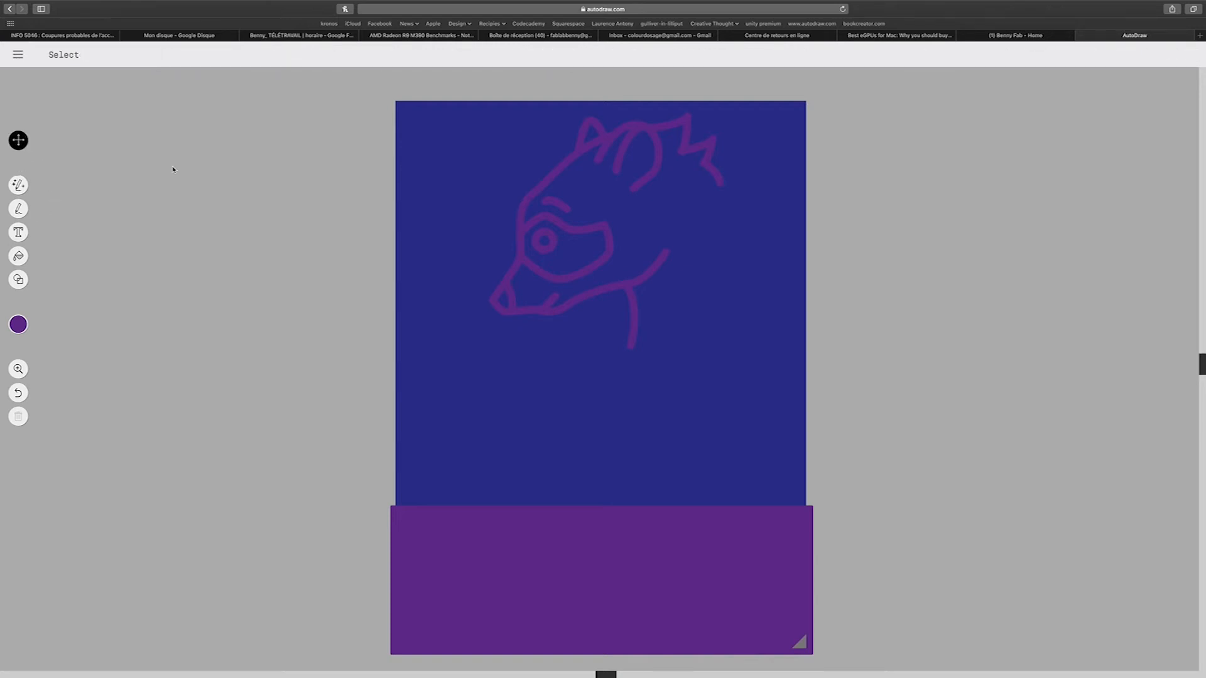
left_click(558, 168)
left_click_drag(490, 117, 544, 176)
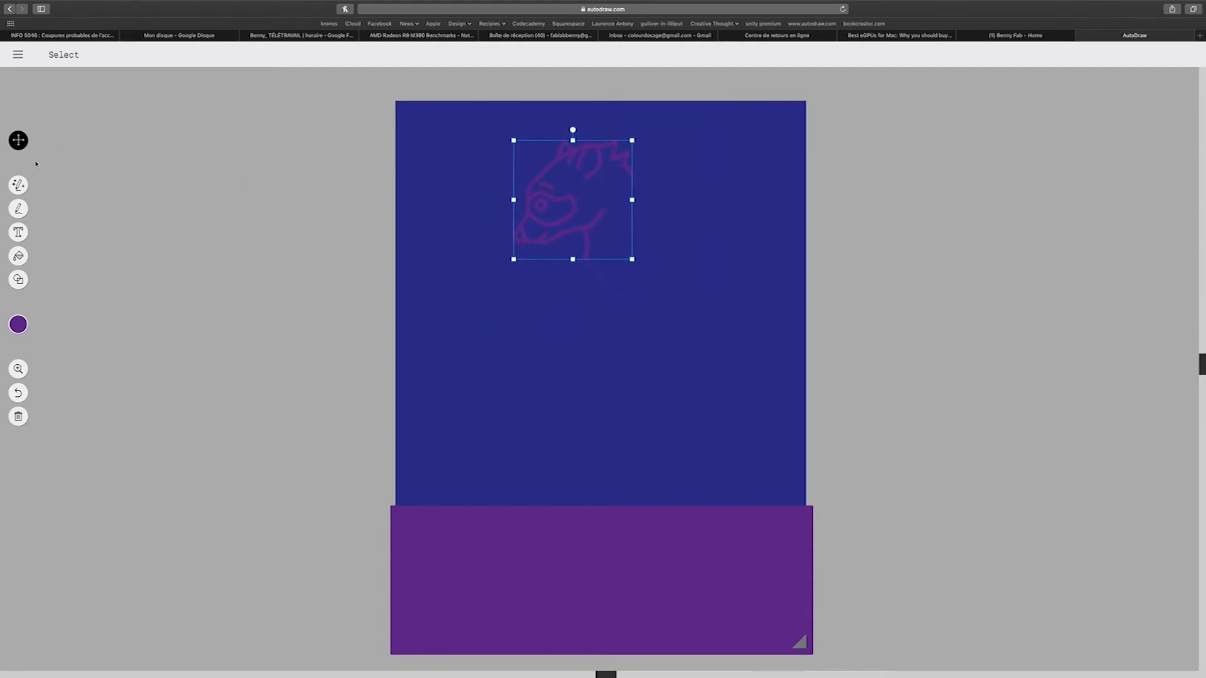
Step: Sketch a body with outstretched arms around the raccoon head using AutoDraw and replace it with the suggested horned dragon head
left_click(17, 186)
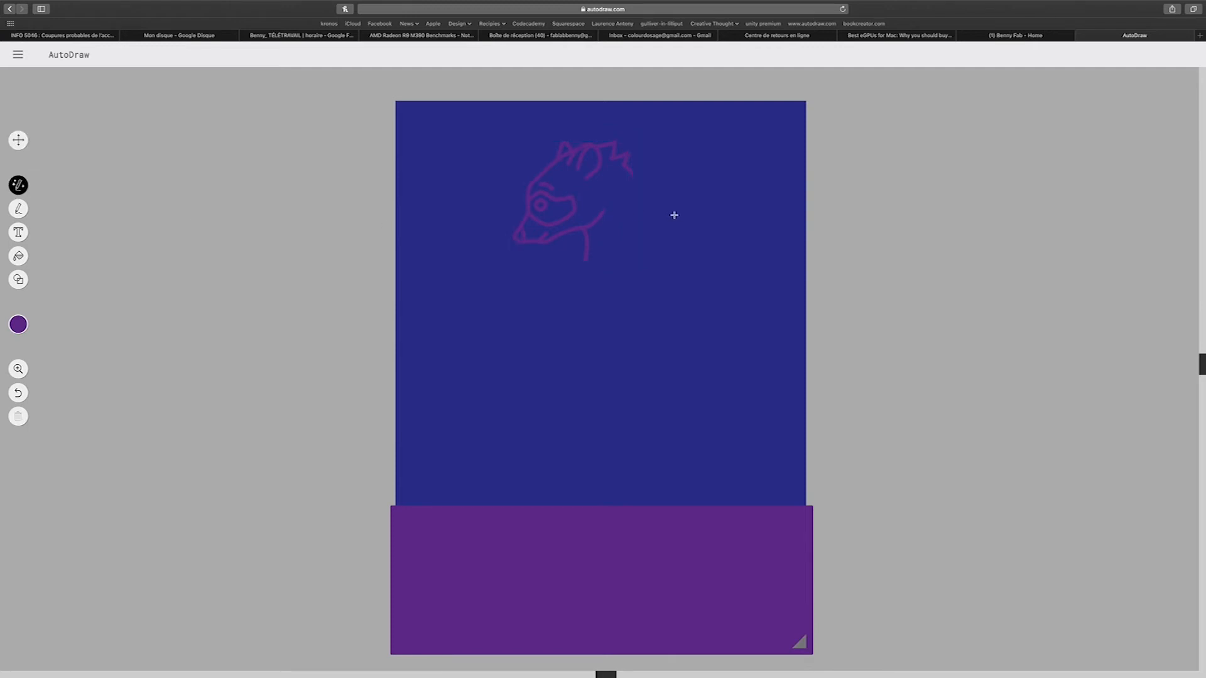
mouse_move(654, 196)
left_mouse_down()
mouse_move(656, 285)
mouse_move(579, 342)
mouse_move(474, 294)
mouse_move(444, 227)
left_mouse_up()
mouse_move(412, 142)
left_mouse_down()
mouse_move(443, 246)
mouse_move(469, 278)
mouse_move(576, 305)
mouse_move(644, 250)
mouse_move(612, 256)
mouse_move(590, 414)
mouse_move(618, 412)
mouse_move(681, 369)
mouse_move(664, 164)
left_mouse_up()
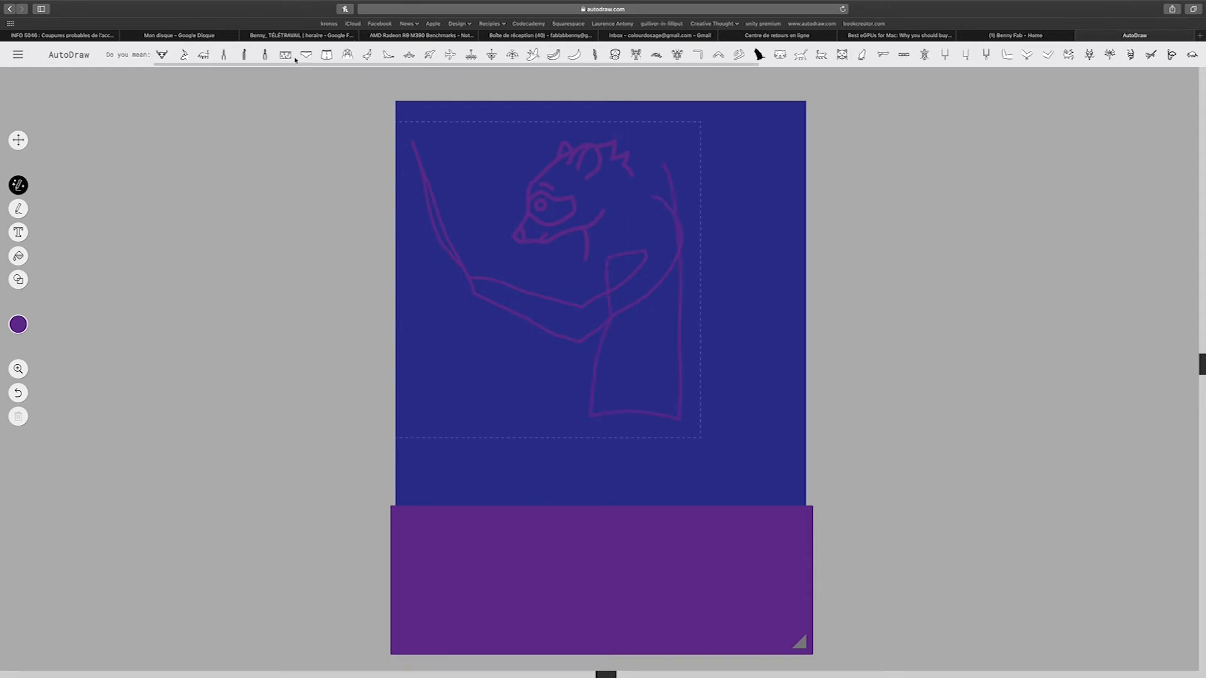
scroll(955, 56, "right", 3)
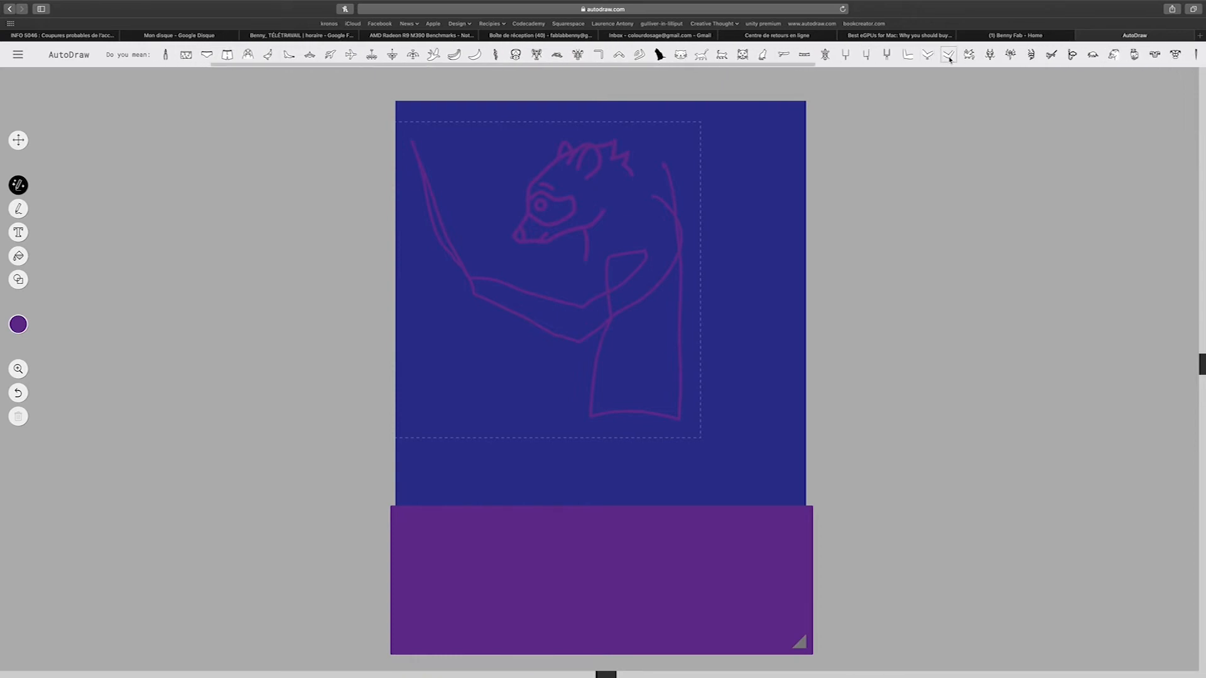
left_click(991, 55)
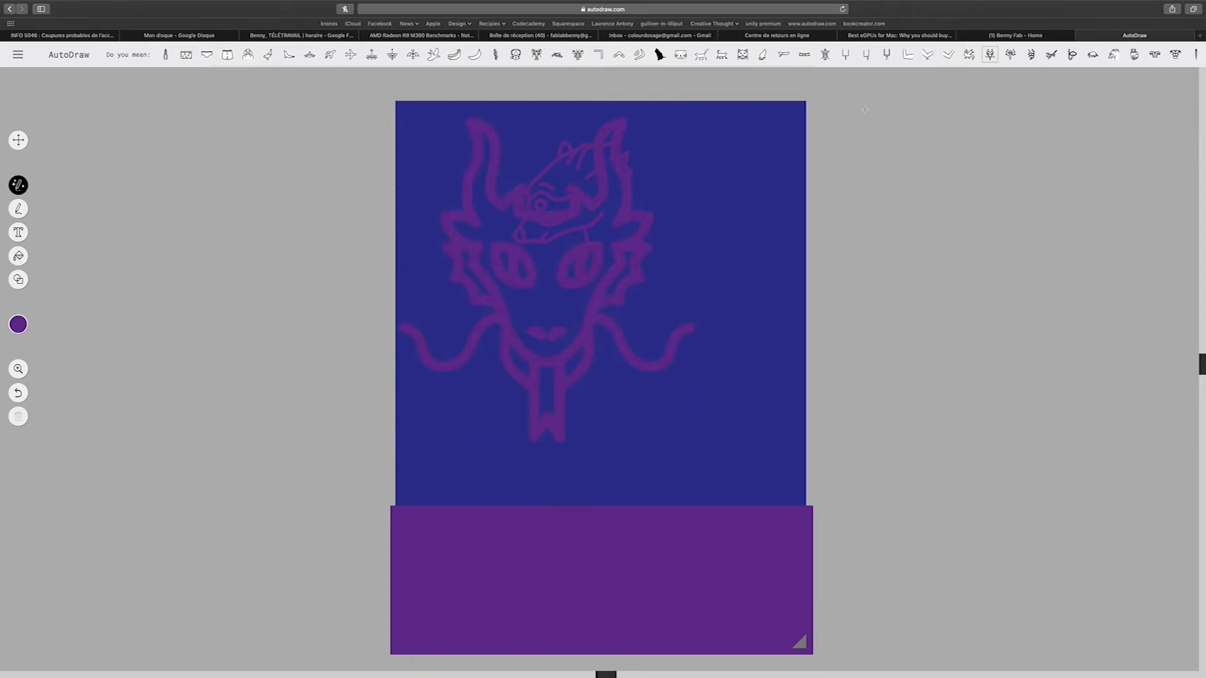
Step: Move the dragon head aside and delete the raccoon head beneath it
left_click(19, 140)
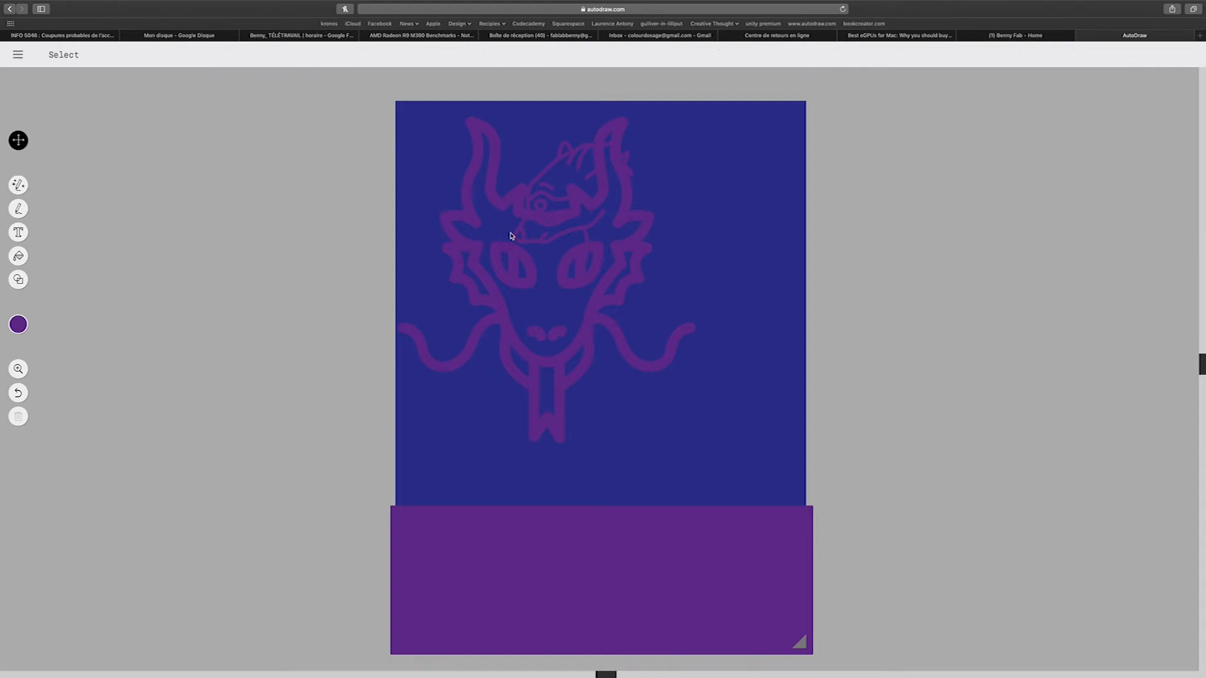
left_click_drag(571, 264, 843, 236)
left_click(555, 167)
key("Delete")
Step: Shrink the dragon head, place it centrally near the page's upper edge and colour its outline light blue
mouse_move(780, 178)
left_mouse_down()
mouse_move(593, 154)
mouse_move(574, 188)
left_mouse_up()
left_click_drag(471, 110, 544, 185)
mouse_move(579, 227)
left_mouse_down()
mouse_move(552, 178)
mouse_move(570, 151)
left_mouse_up()
left_click(17, 329)
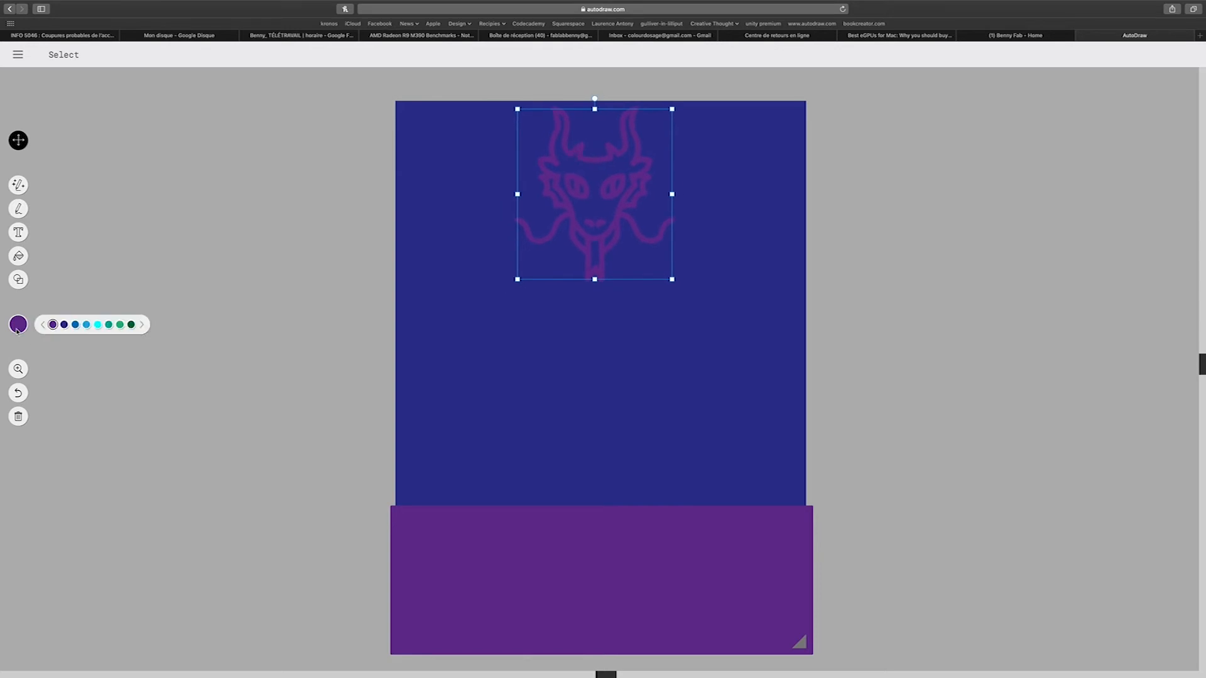
left_click(86, 325)
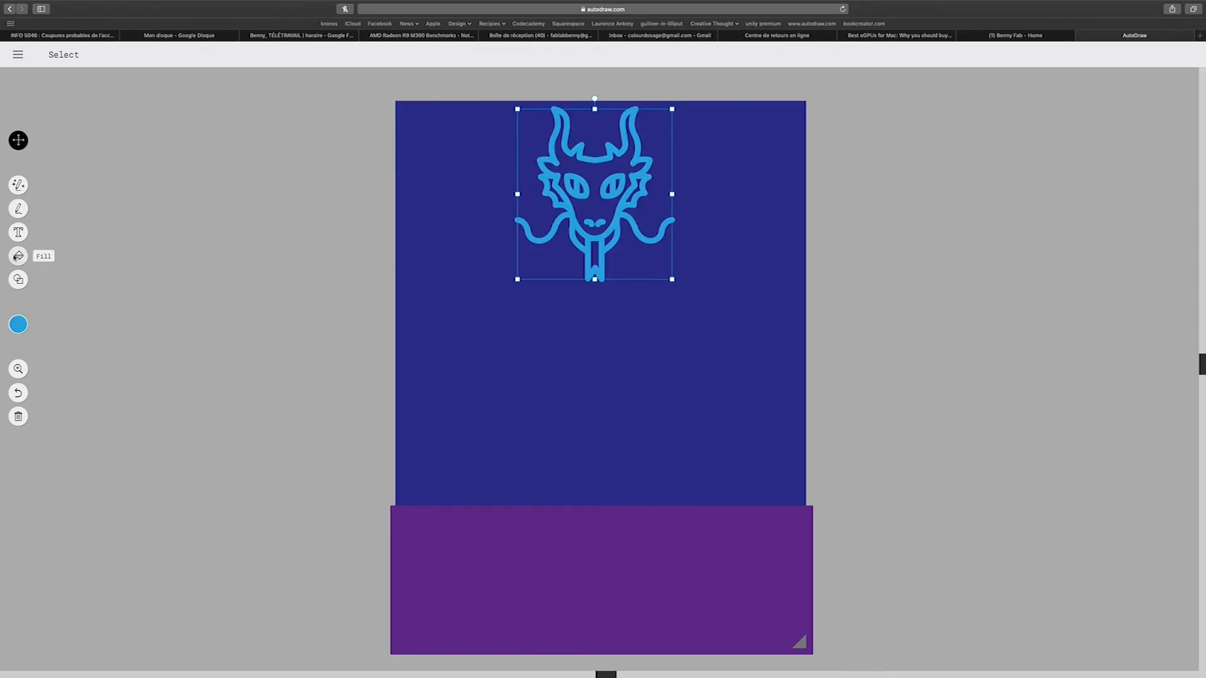
Step: Sketch a long-sleeved shirt below the dragon head with AutoDraw and replace it with the suggested patterned jacket
left_click(18, 187)
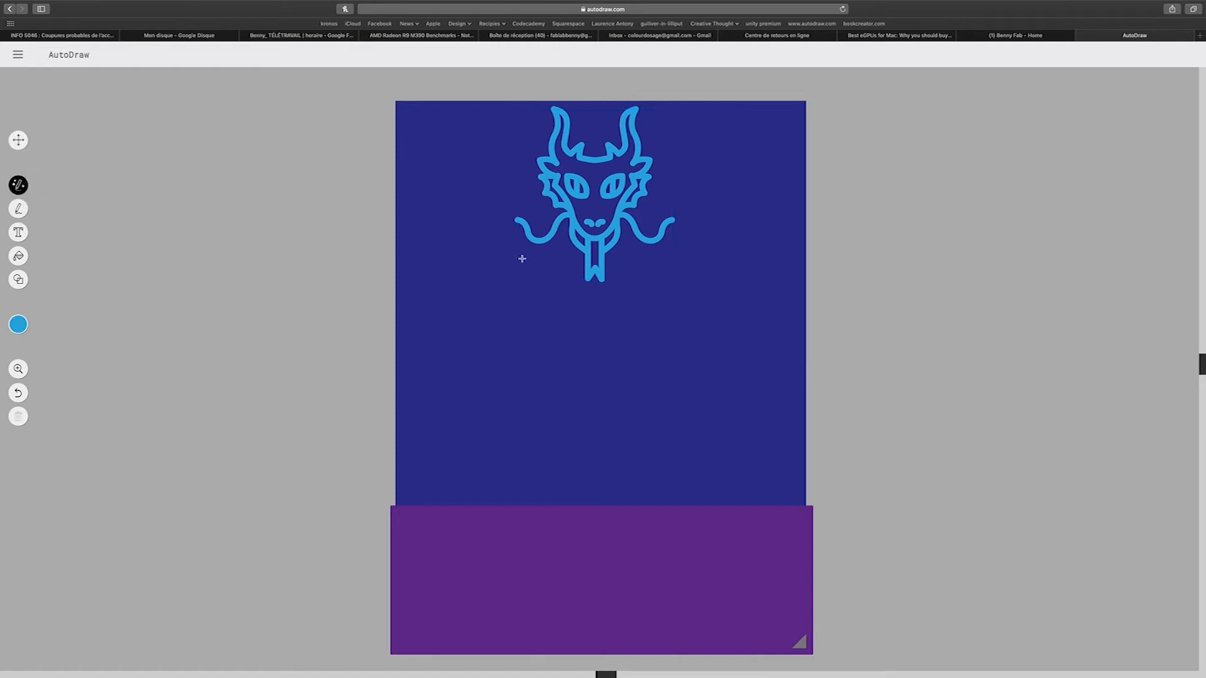
mouse_move(549, 248)
left_mouse_down()
mouse_move(436, 333)
mouse_move(472, 359)
mouse_move(540, 302)
mouse_move(549, 428)
mouse_move(714, 425)
mouse_move(683, 331)
mouse_move(758, 341)
mouse_move(759, 302)
mouse_move(567, 256)
left_mouse_up()
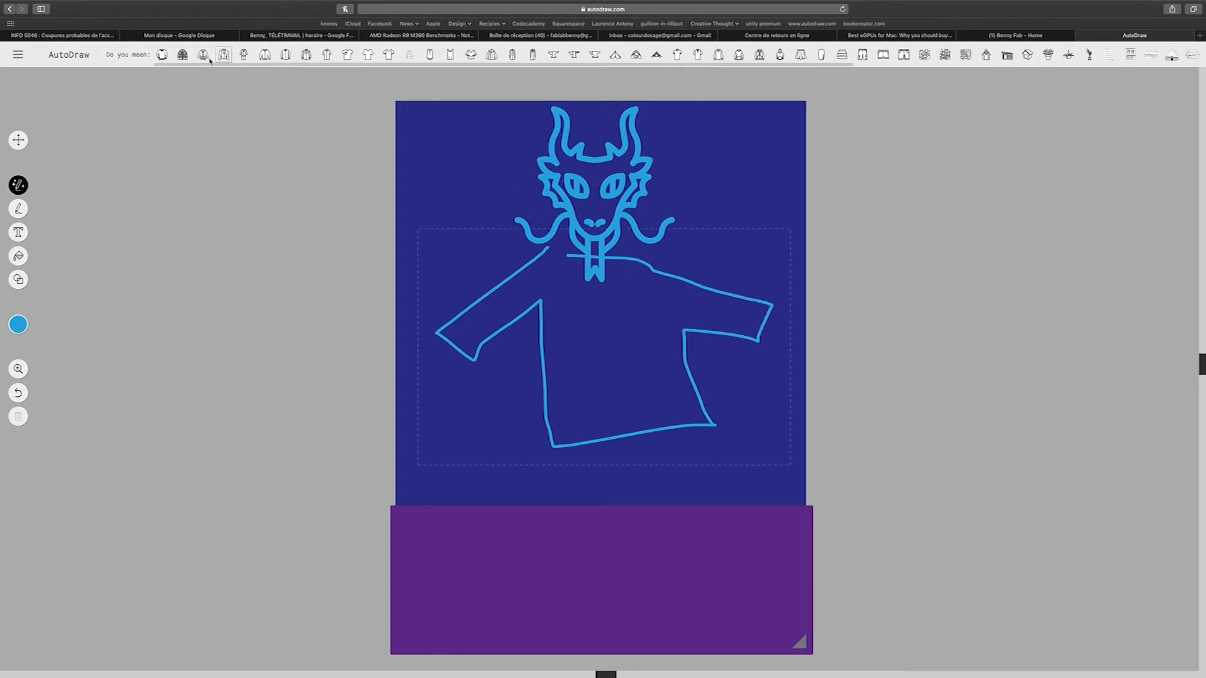
left_click(183, 55)
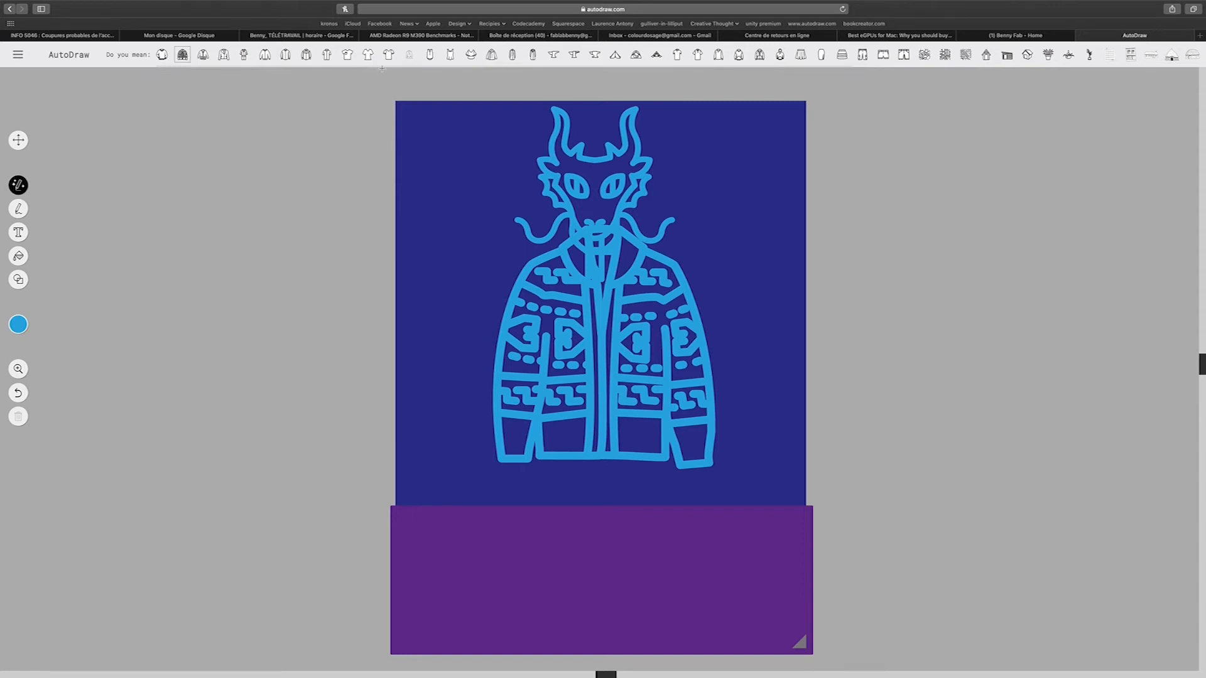
Step: Scale down the dragon head and the jacket so the head sits just above the collar
left_click(19, 140)
mouse_move(605, 163)
left_mouse_down()
mouse_move(631, 208)
mouse_move(622, 171)
mouse_move(604, 162)
left_mouse_up()
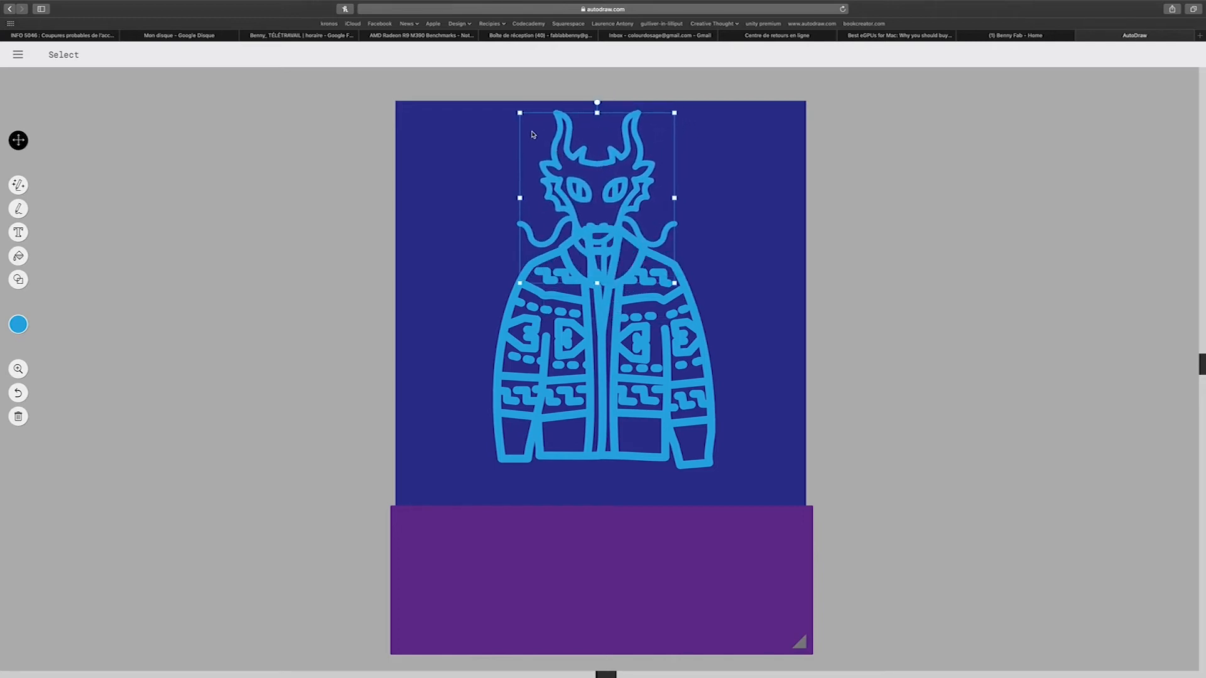
left_click_drag(520, 114, 542, 138)
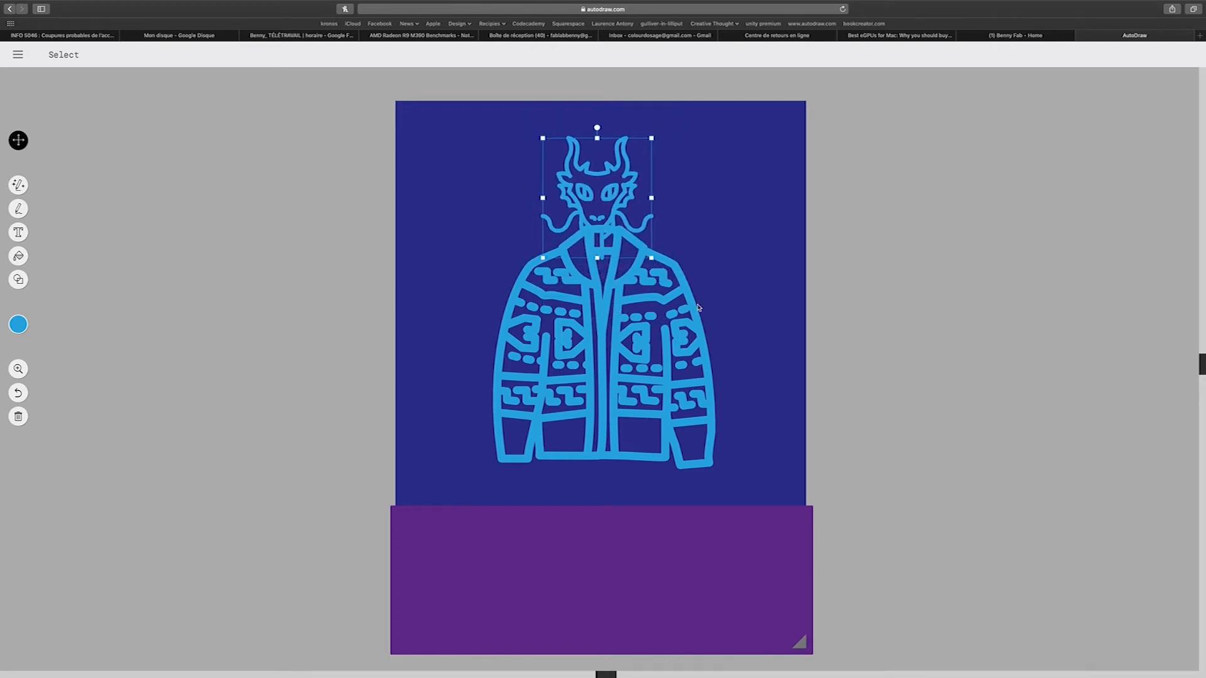
left_click(698, 308)
left_click_drag(713, 230, 681, 260)
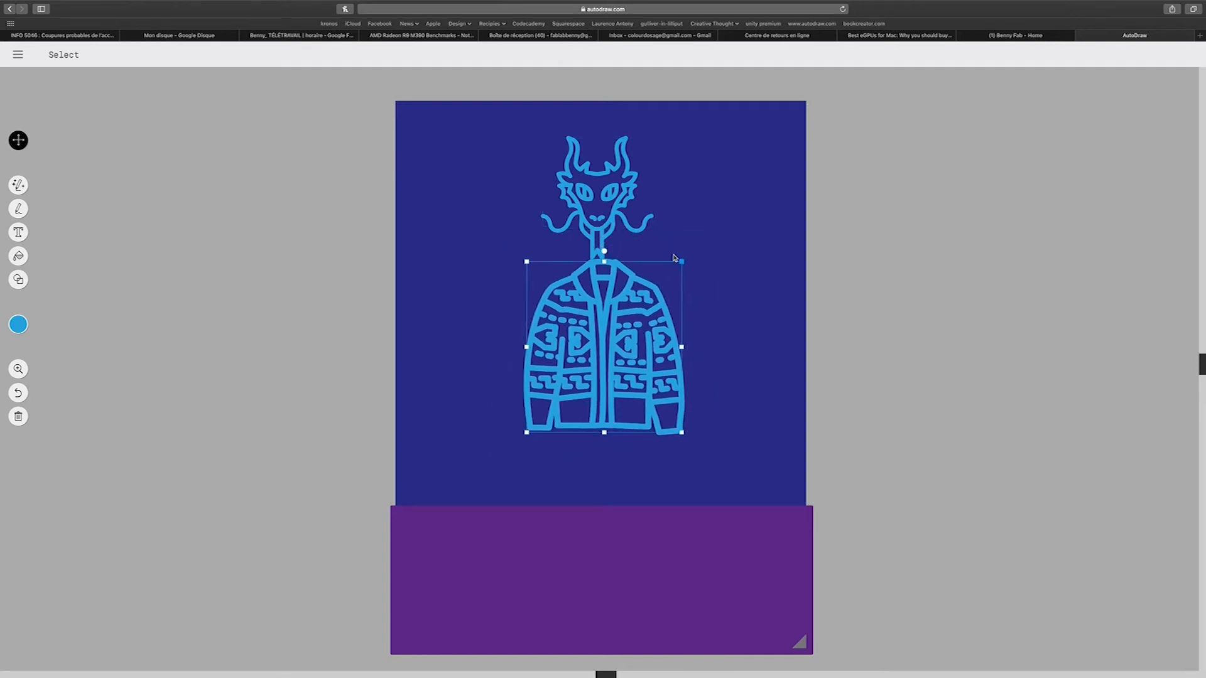
Step: Fill the jacket's collar, front strips and all body and sleeve areas with orange
left_click(17, 257)
left_click(24, 325)
left_click(42, 325)
left_click(43, 325)
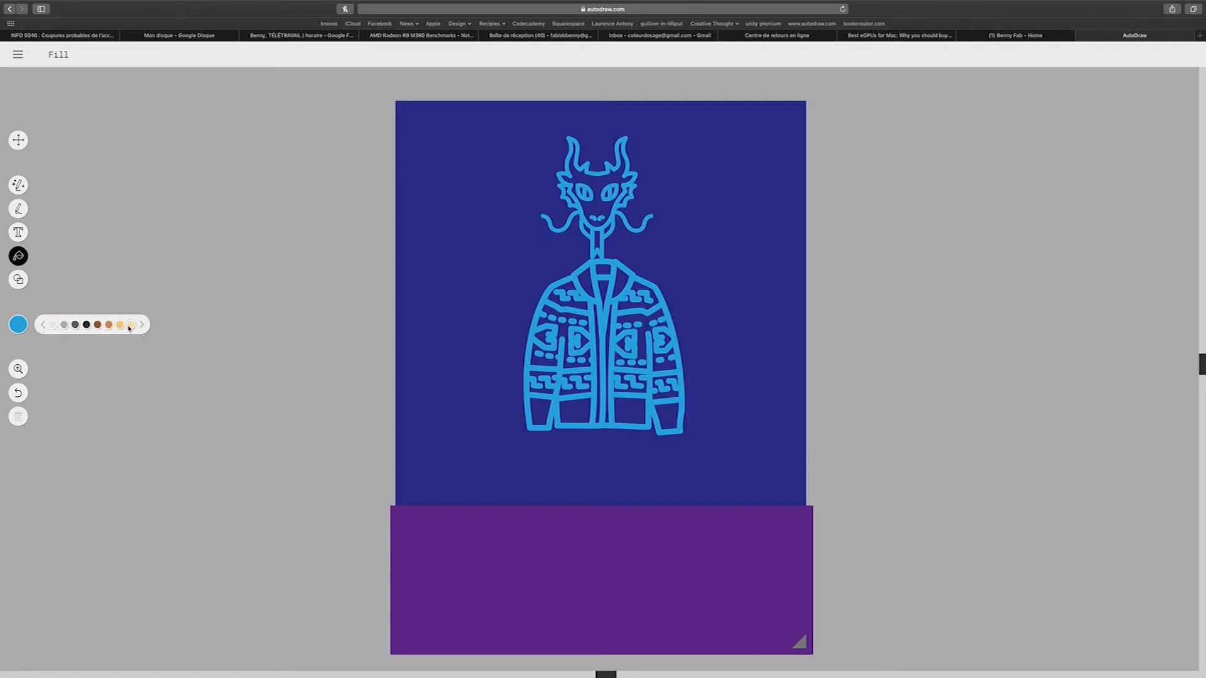
left_click(43, 326)
left_click(87, 325)
left_click(585, 279)
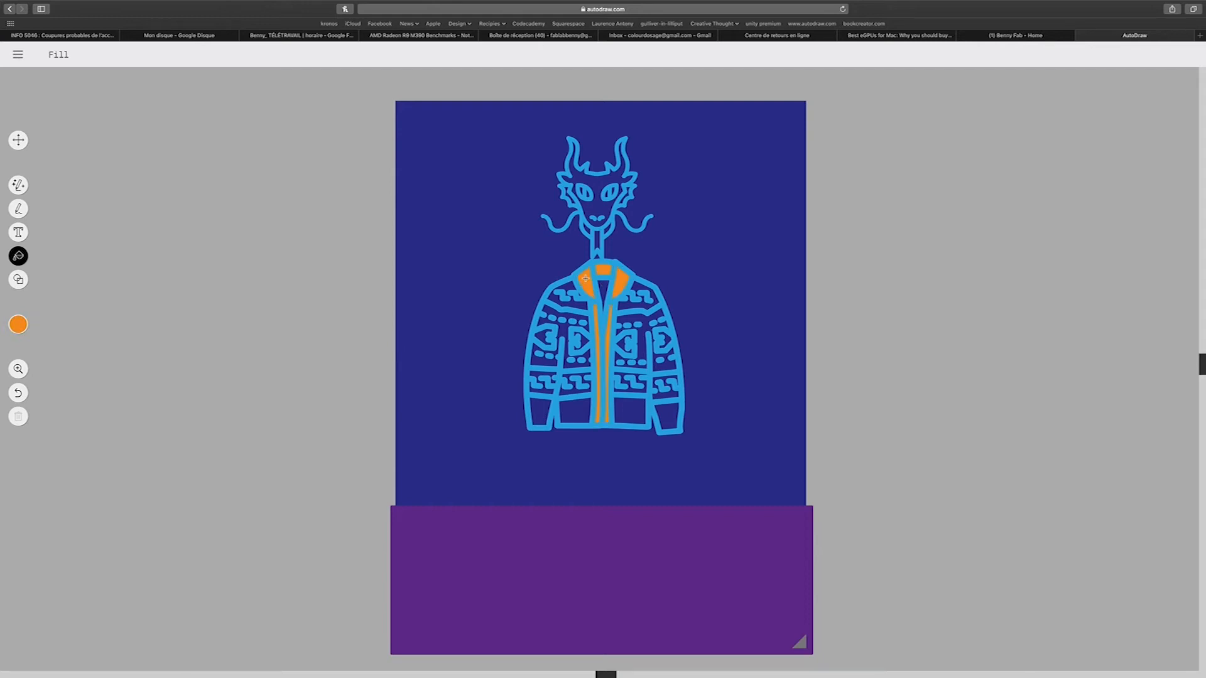
left_click(556, 301)
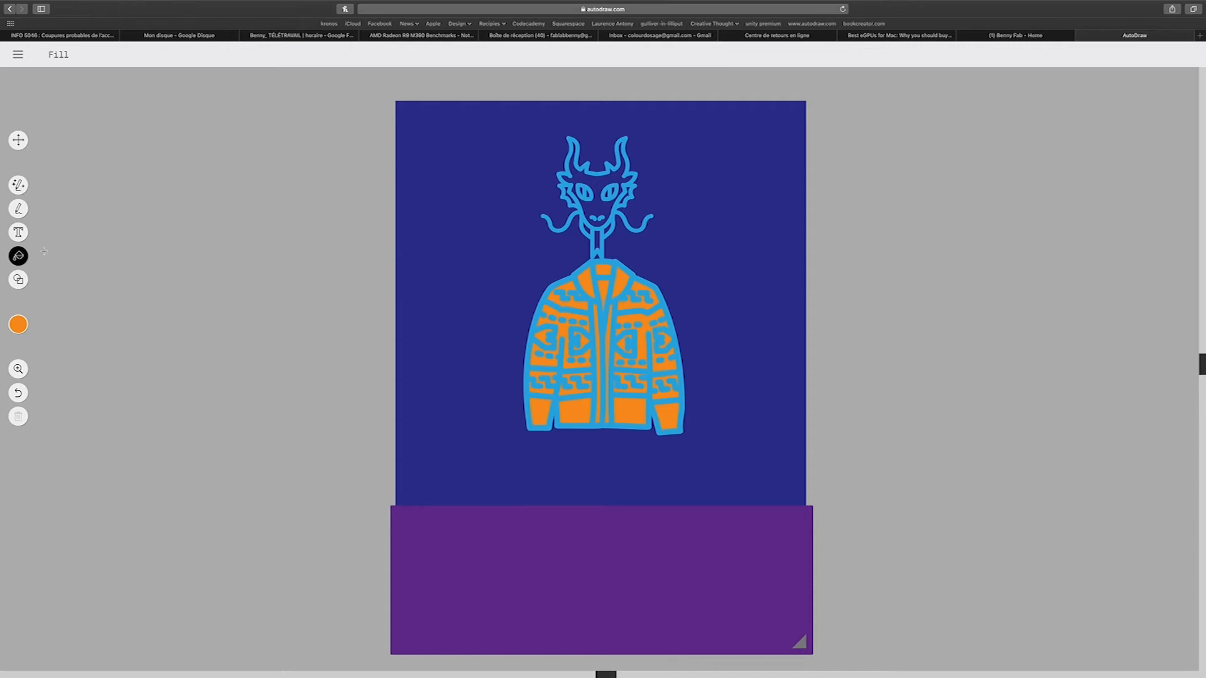
Step: Recolour the jacket's outline red and fill its middle bands and lower hem and cuffs with blue
left_click(19, 325)
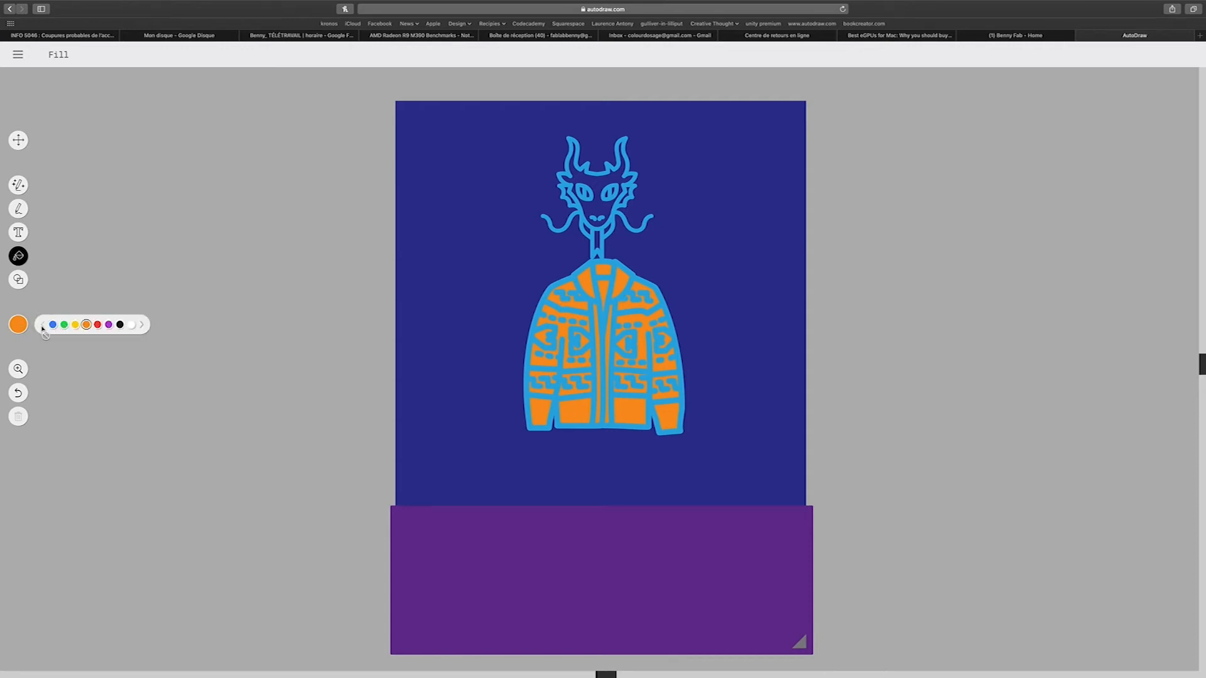
left_click(141, 326)
left_click(43, 326)
left_click(97, 325)
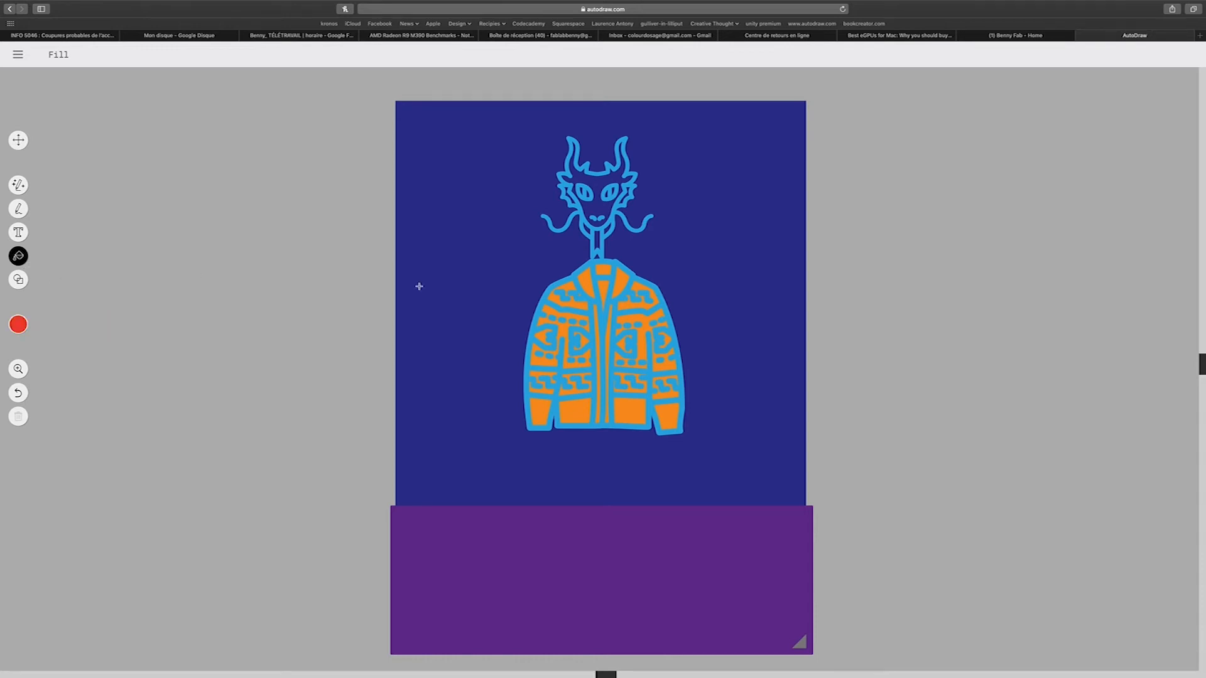
left_click(546, 293)
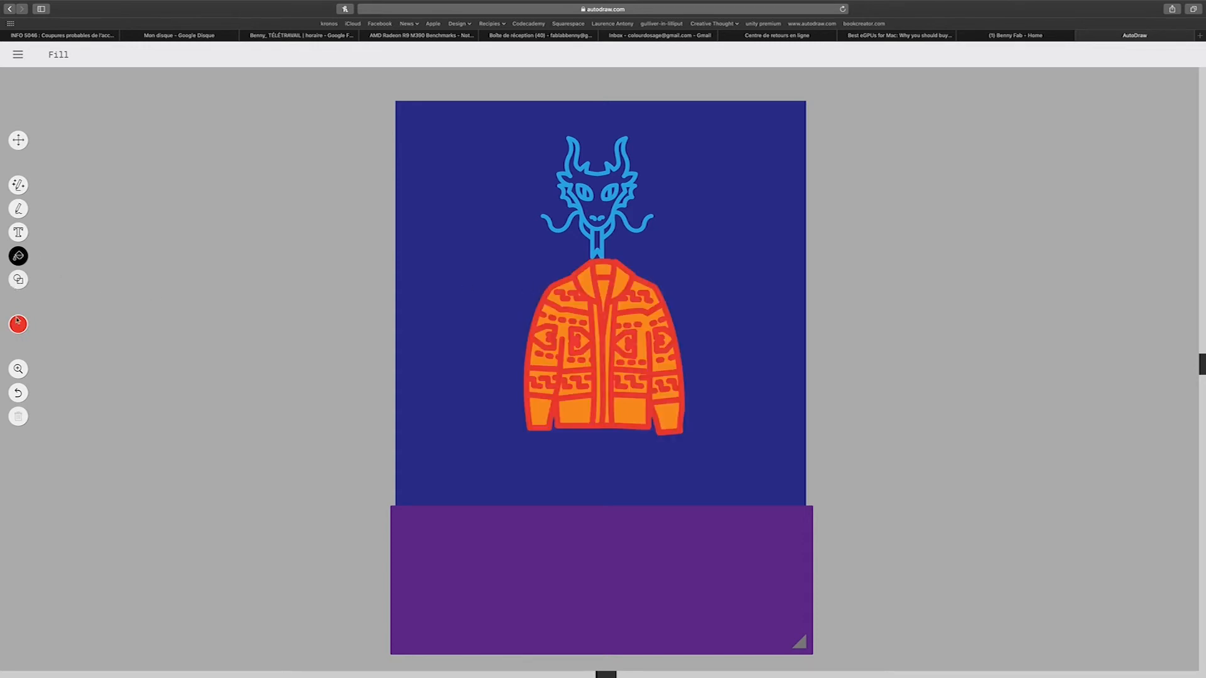
left_click(53, 325)
left_click(562, 333)
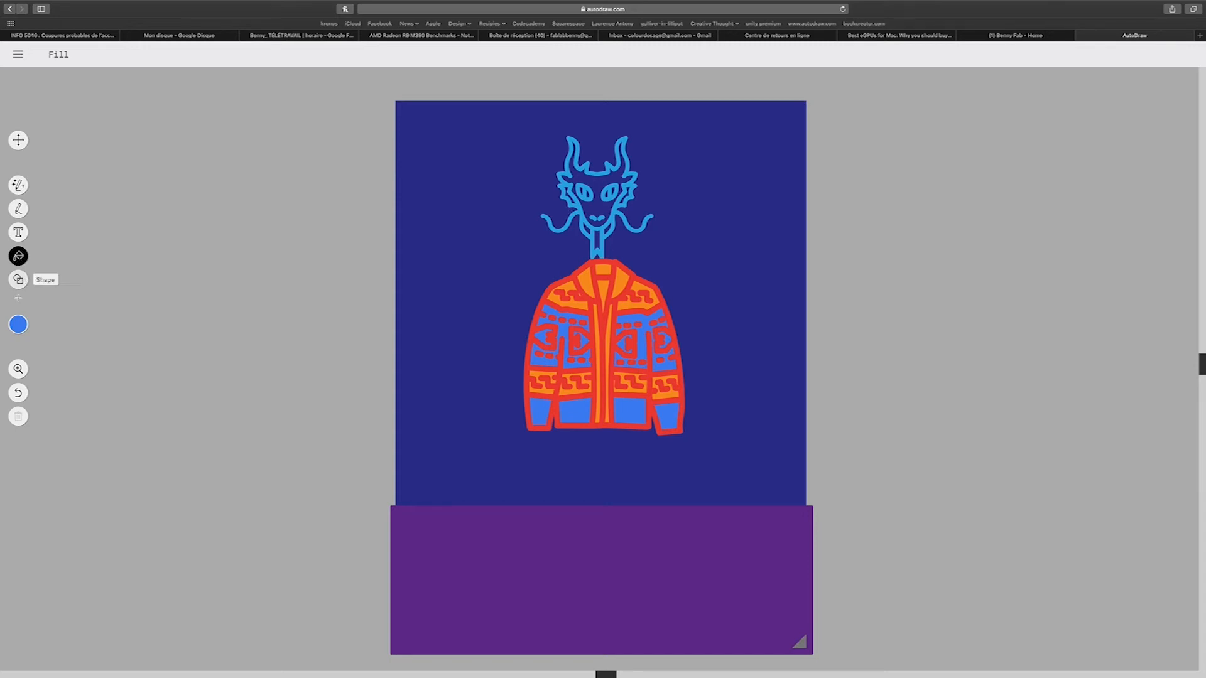
Step: Fill the dragon's face, horns and ears with green
left_click(18, 324)
left_click(64, 324)
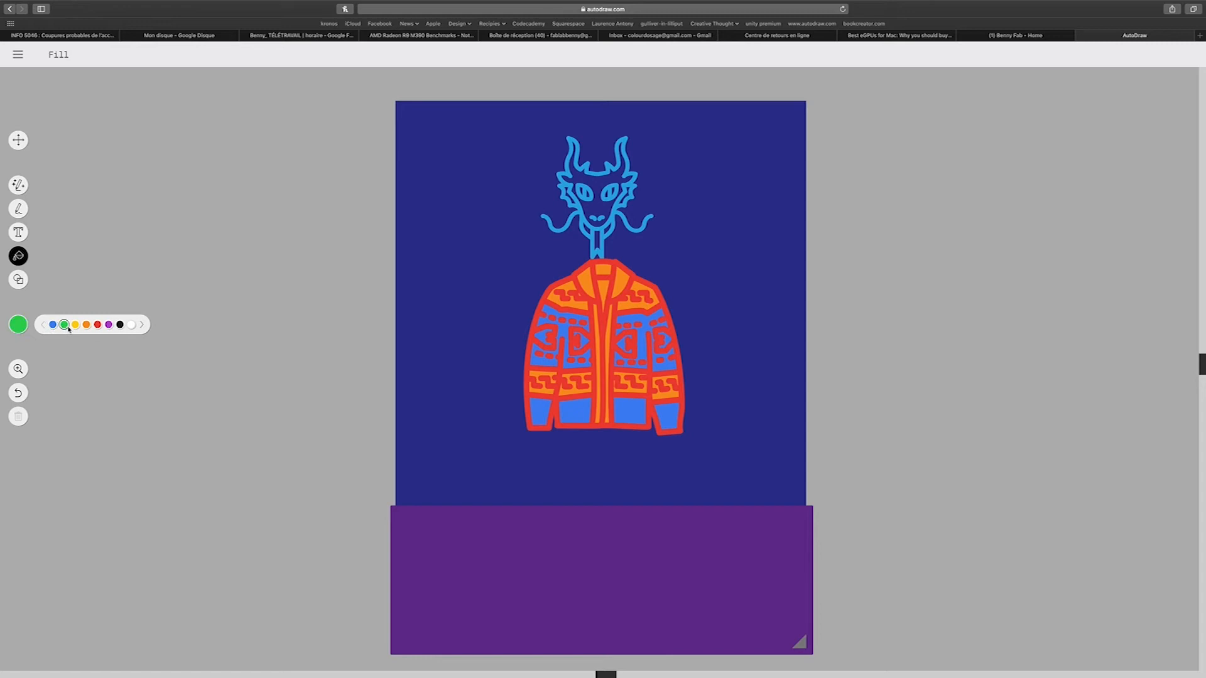
left_click(610, 184)
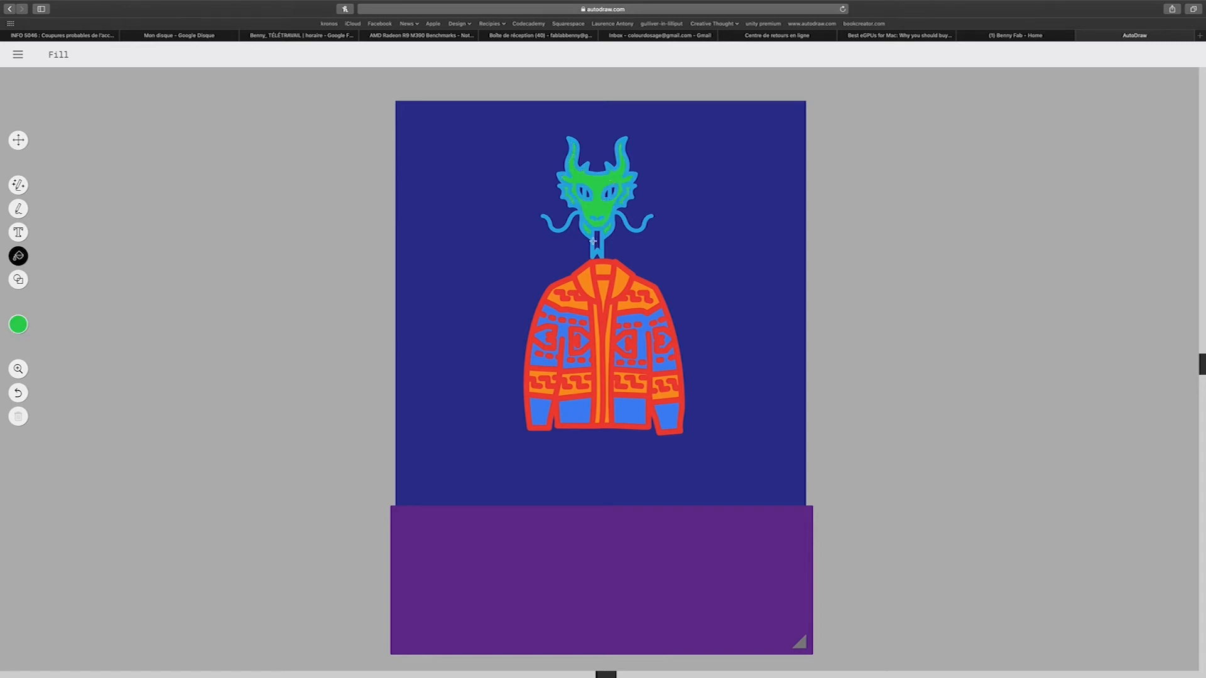
Step: Fill the dragon's tongue with pink
left_click(23, 331)
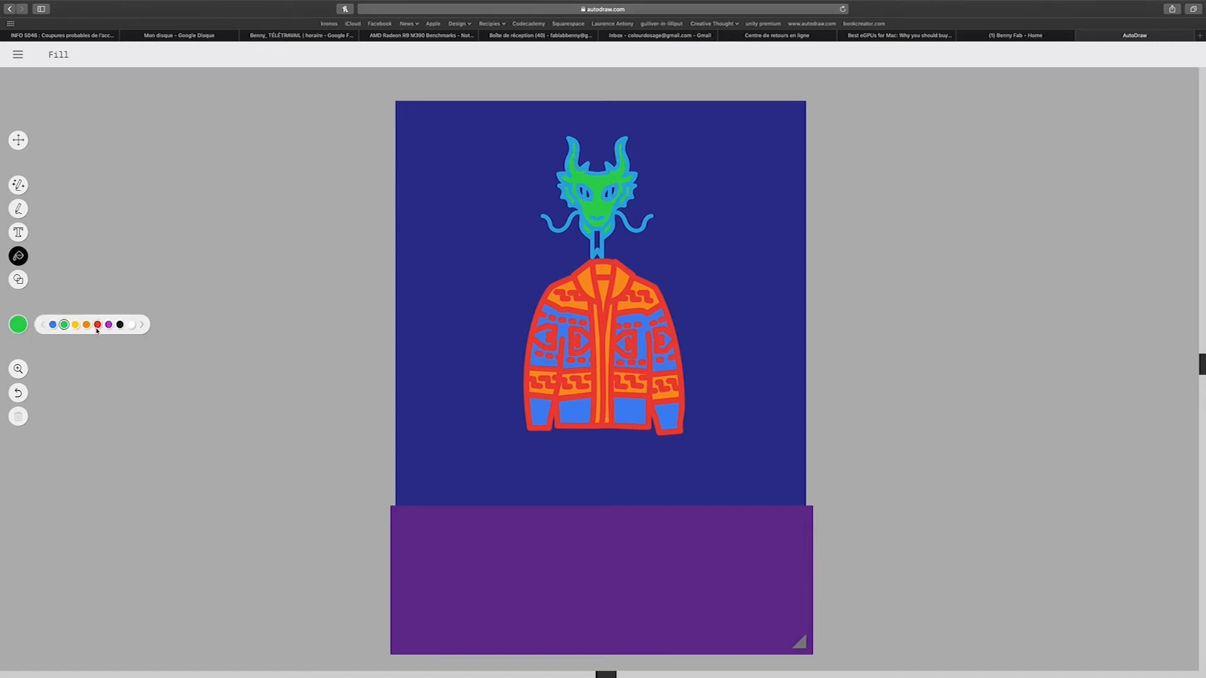
left_click(97, 330)
left_click(25, 327)
left_click(19, 327)
left_click(143, 327)
left_click(144, 328)
left_click(144, 325)
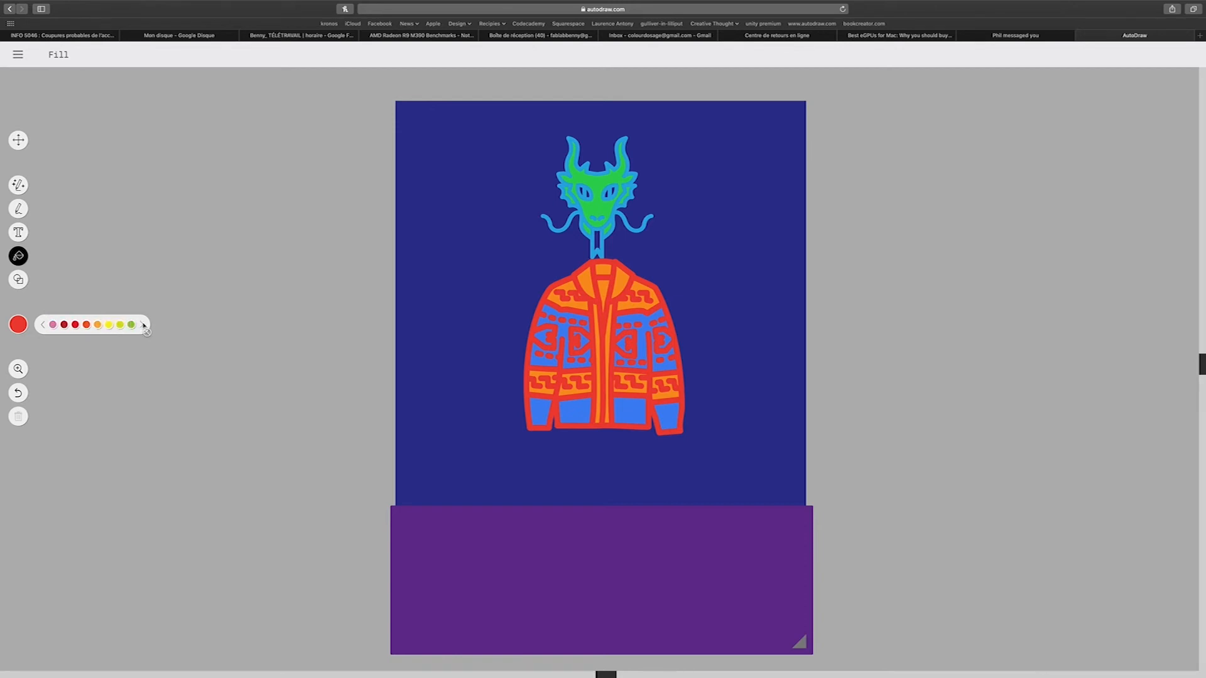
left_click(64, 325)
left_click(598, 242)
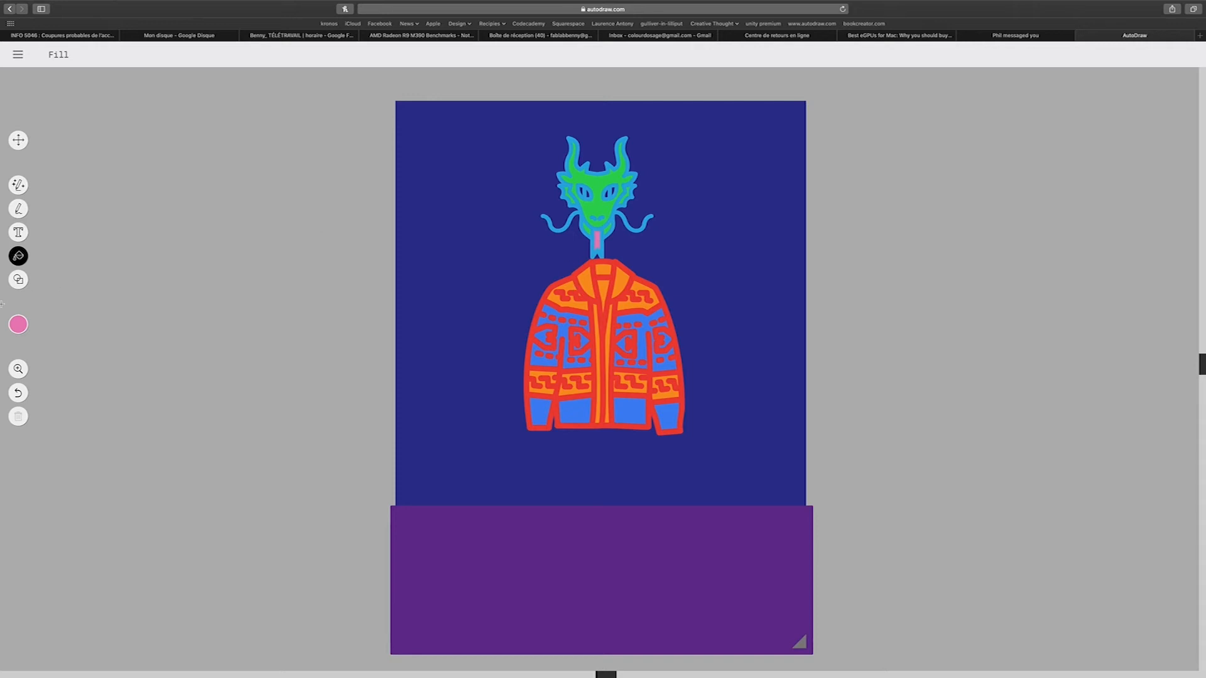
Step: Fill the dragon's eyes with white
left_click(18, 324)
left_click(43, 324)
left_click(43, 325)
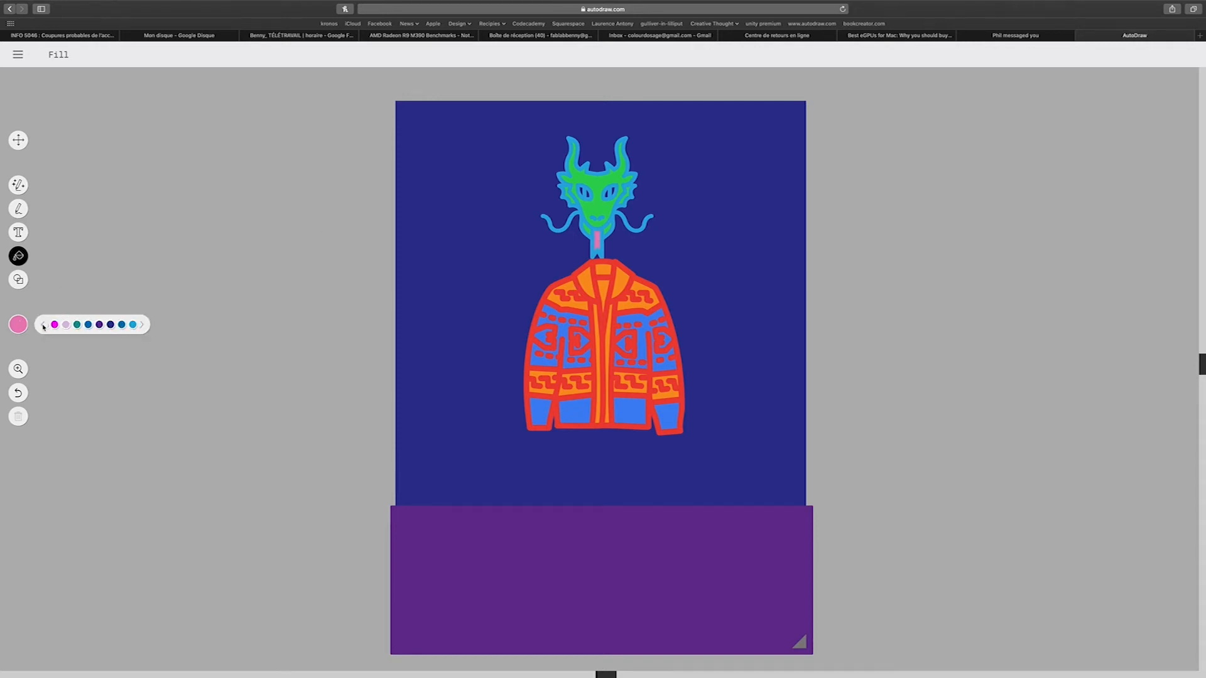
left_click(43, 326)
left_click(43, 326)
left_click(131, 325)
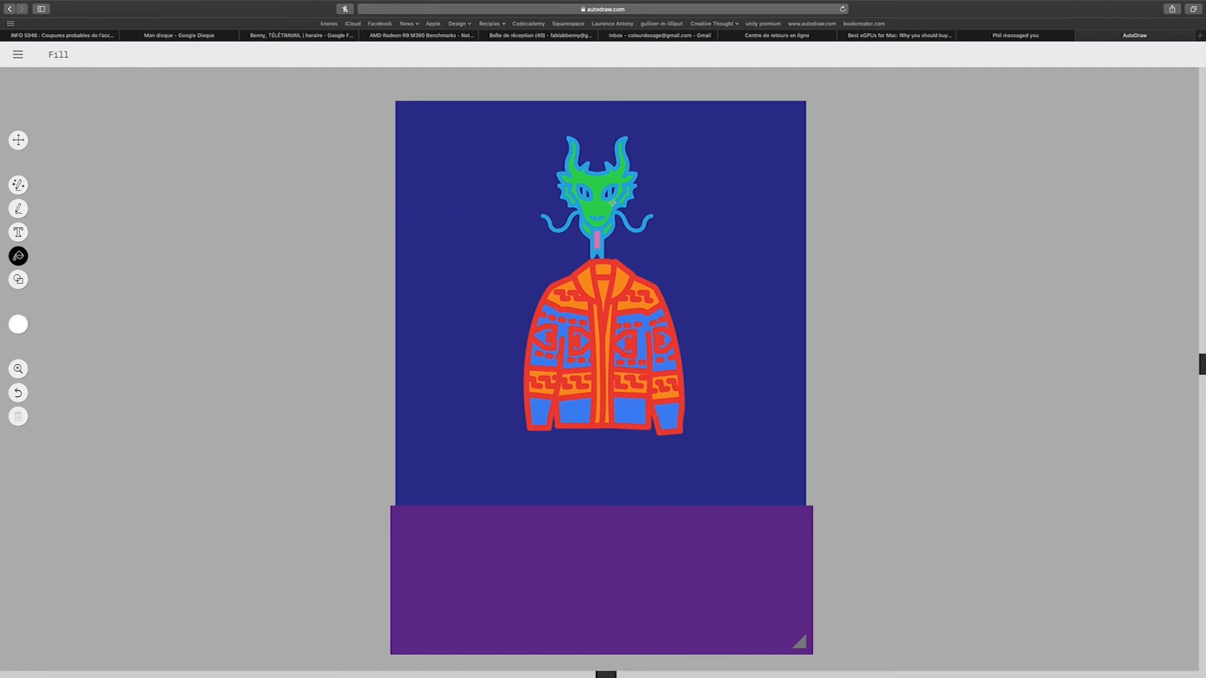
left_click(589, 195)
Step: Move the dragon head down over the jacket's collar and enlarge it slightly
left_click(20, 141)
left_click(582, 188)
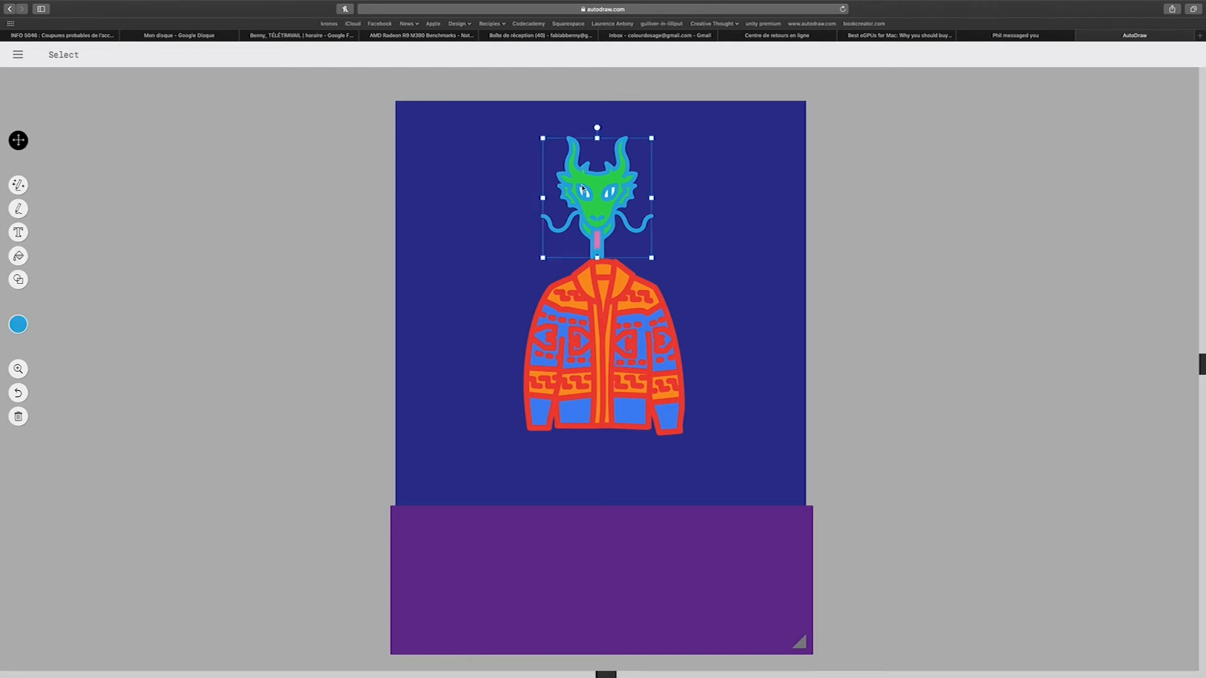
left_click_drag(583, 191, 589, 247)
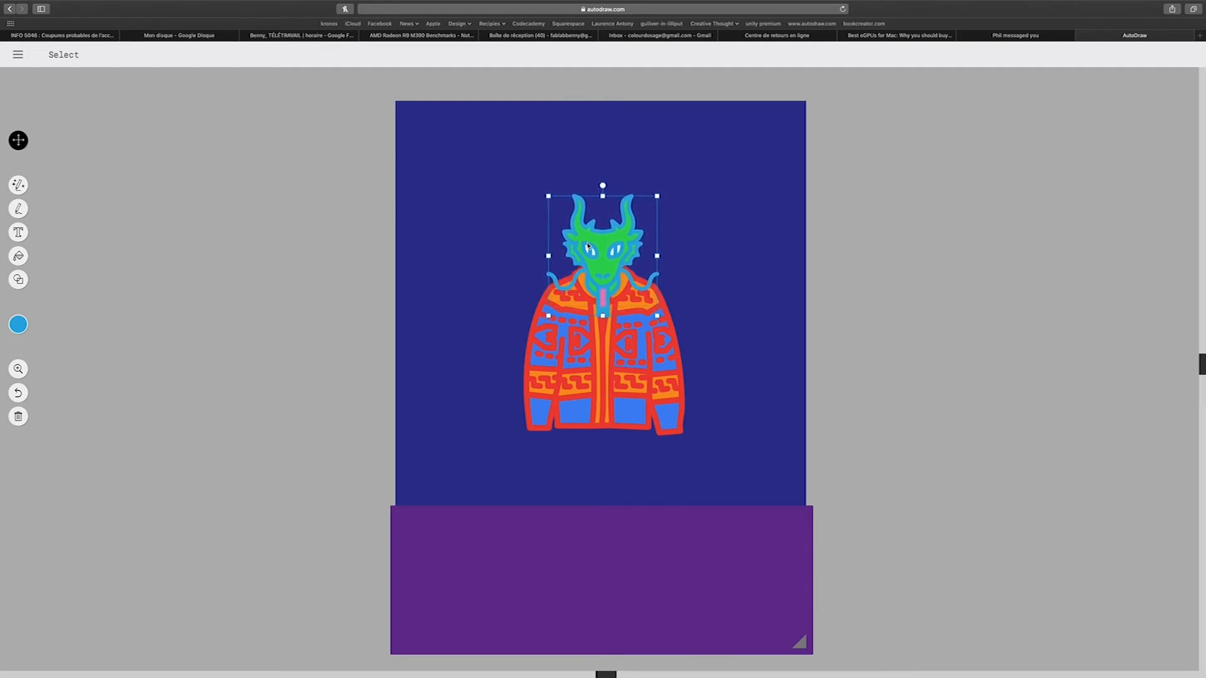
left_click_drag(549, 196, 584, 217)
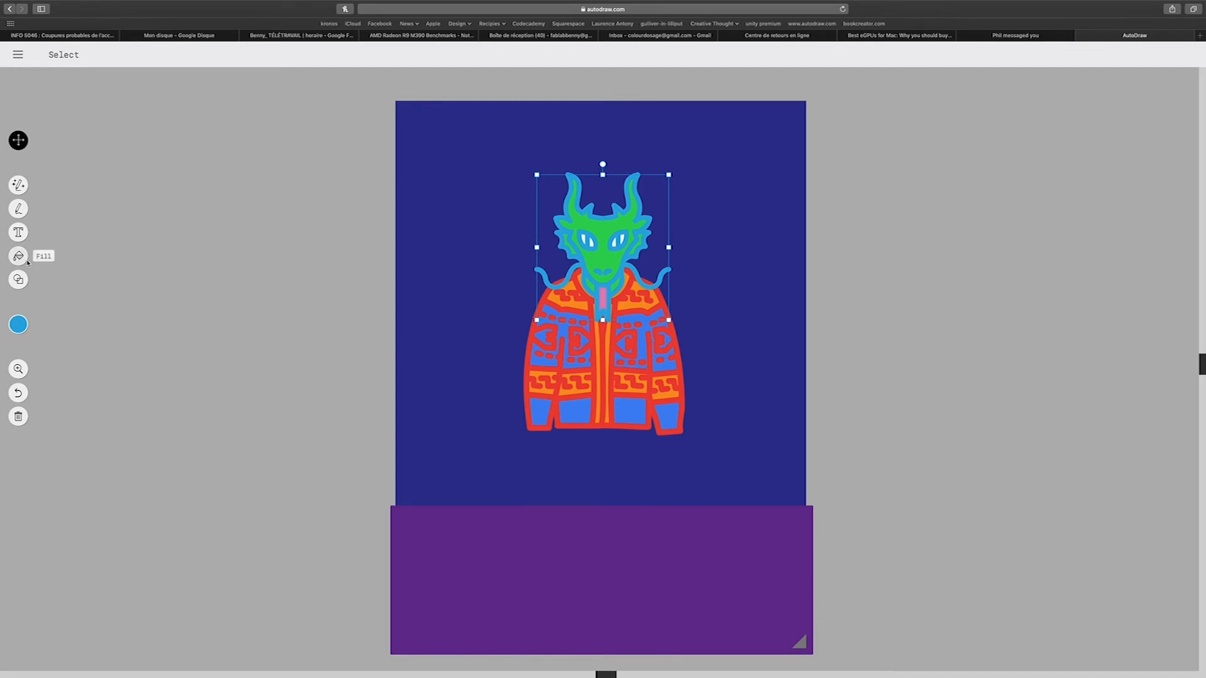
Step: Set the colour to white and try an AutoDraw sketch of a curved hair shape beside the figure
left_click(19, 324)
left_click(17, 325)
left_click(18, 184)
mouse_move(396, 310)
left_mouse_down()
mouse_move(362, 386)
mouse_move(376, 392)
mouse_move(405, 344)
mouse_move(407, 392)
mouse_move(436, 378)
mouse_move(415, 310)
left_mouse_up()
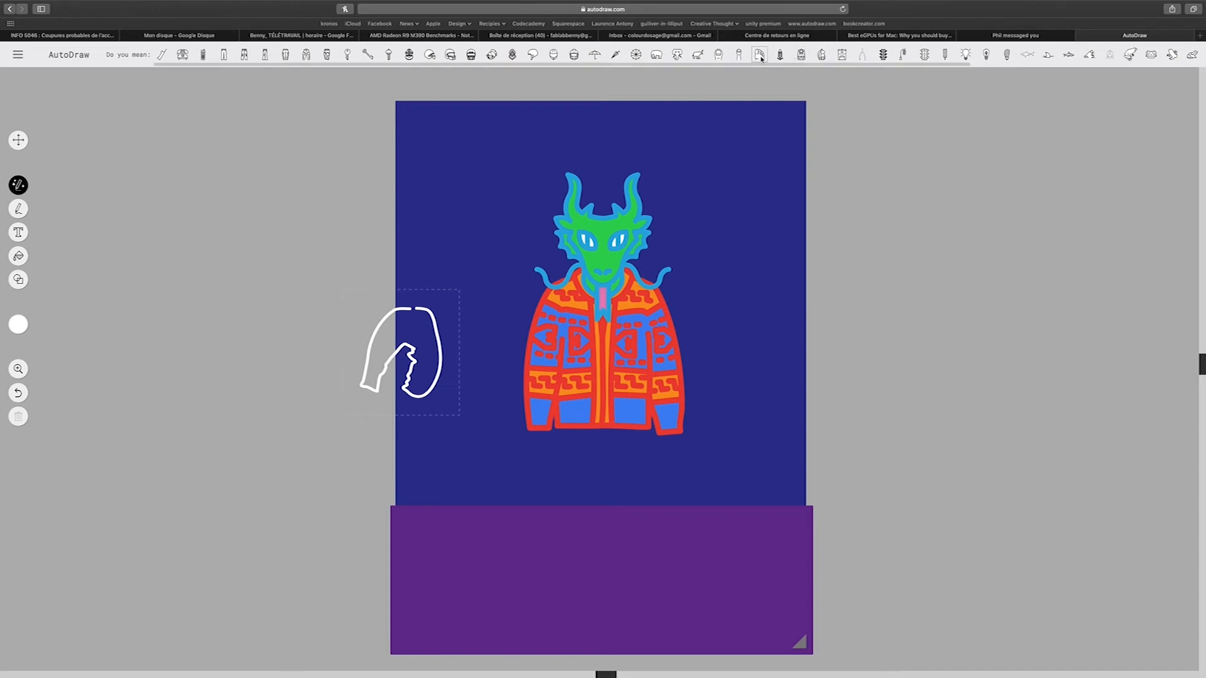
scroll(1082, 57, "right", 3)
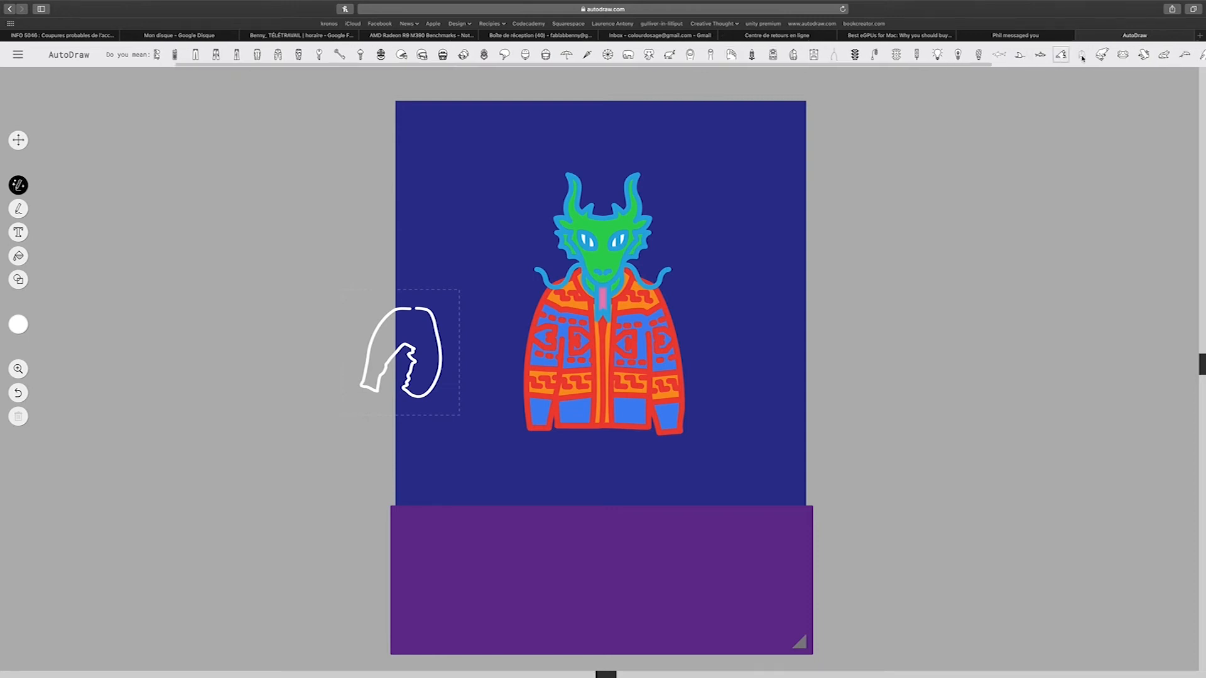
scroll(1081, 58, "right", 4)
scroll(1084, 58, "right", 1)
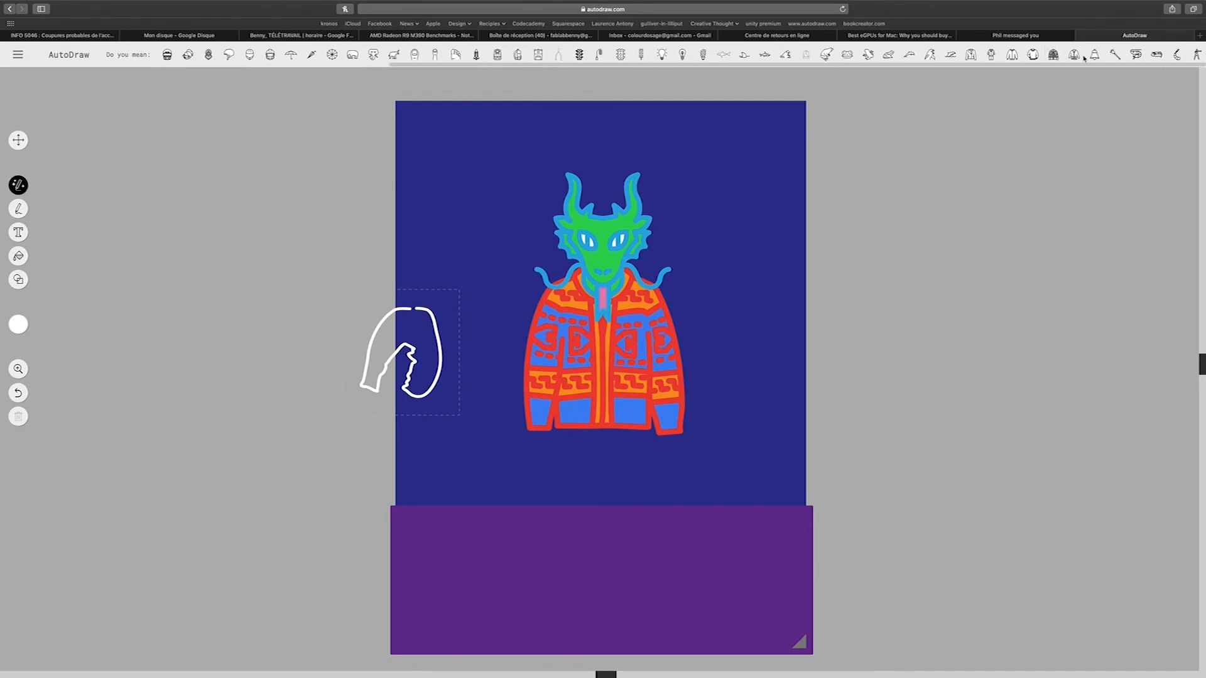
key("super+z")
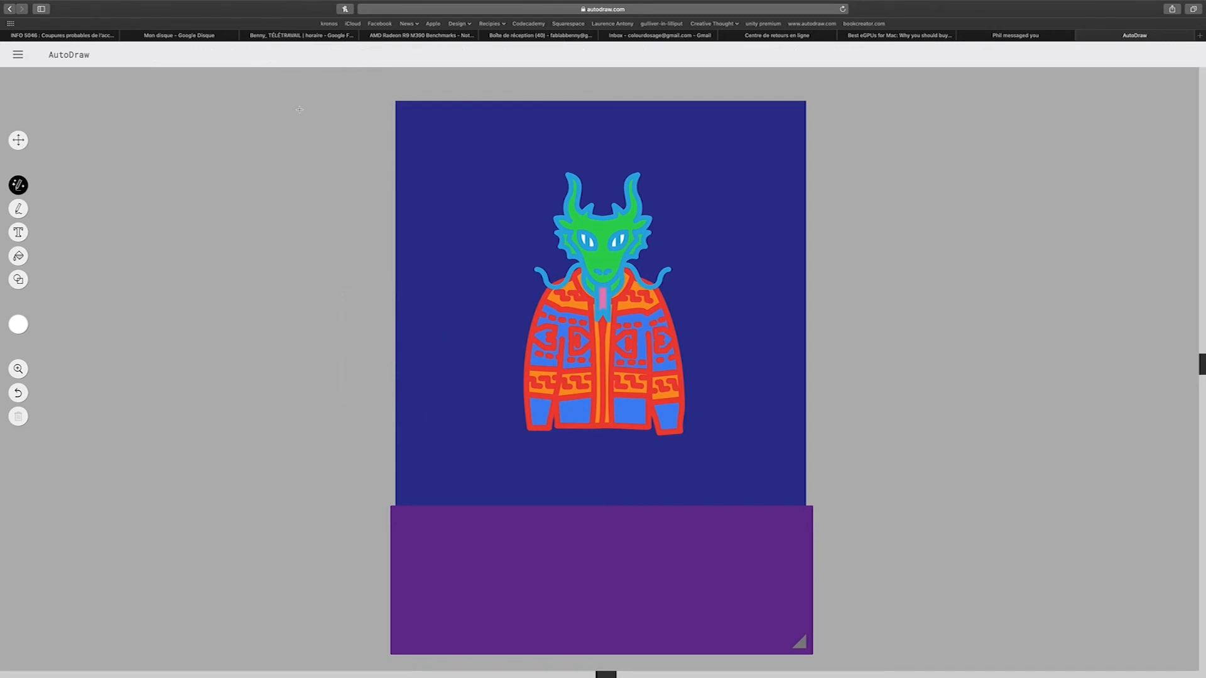
Step: Sketch a curved jagged shape in white beside the dragon head and replace it with the suggested long-hair drawing
mouse_move(405, 258)
left_mouse_down()
mouse_move(419, 157)
mouse_move(488, 144)
mouse_move(464, 152)
mouse_move(470, 171)
mouse_move(451, 174)
mouse_move(428, 241)
mouse_move(528, 198)
mouse_move(533, 211)
mouse_move(489, 253)
mouse_move(413, 264)
left_mouse_up()
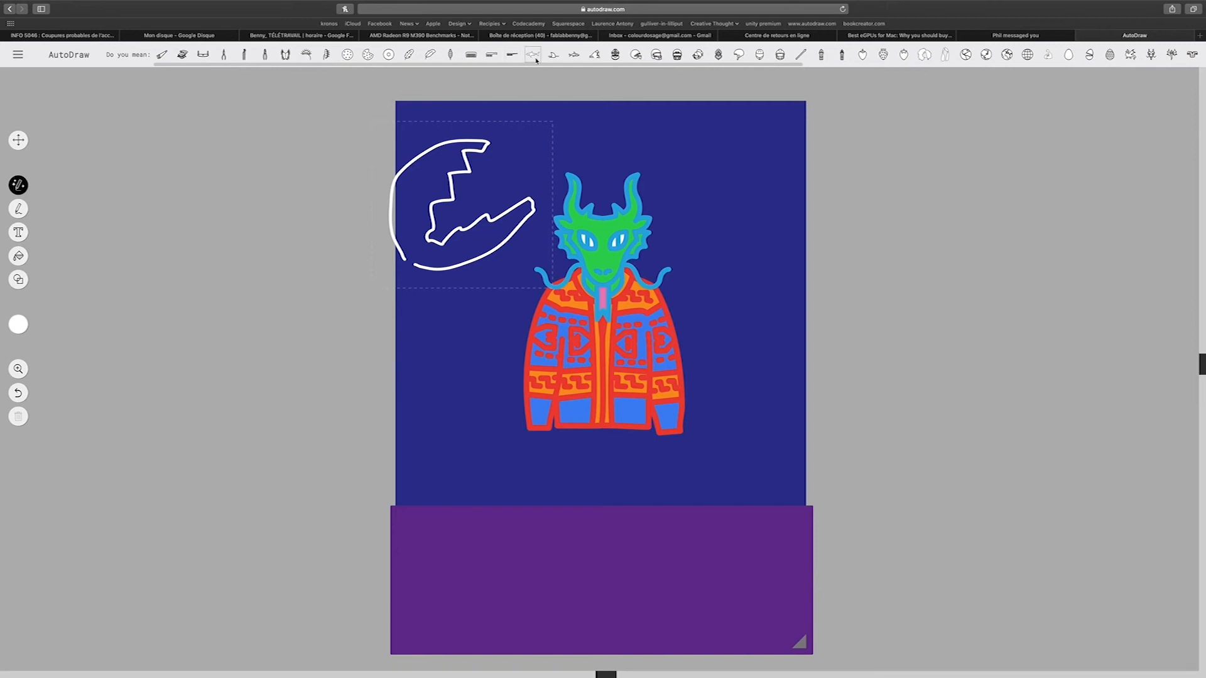
scroll(729, 55, "right", 3)
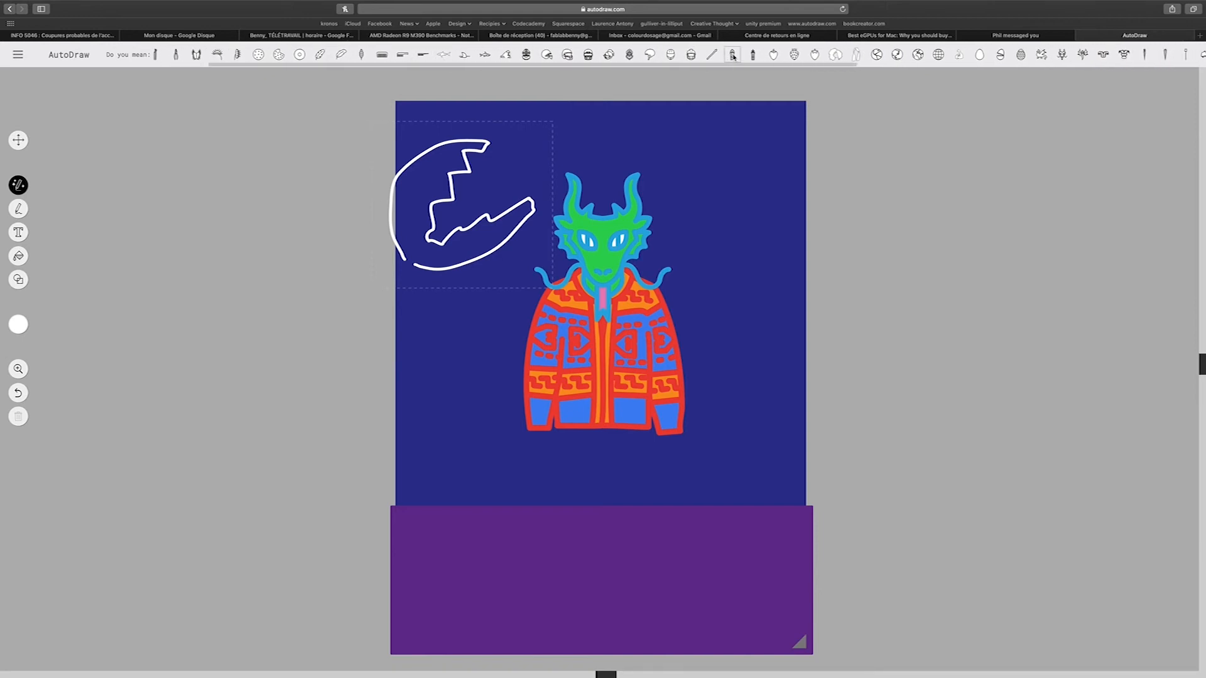
scroll(733, 57, "right", 7)
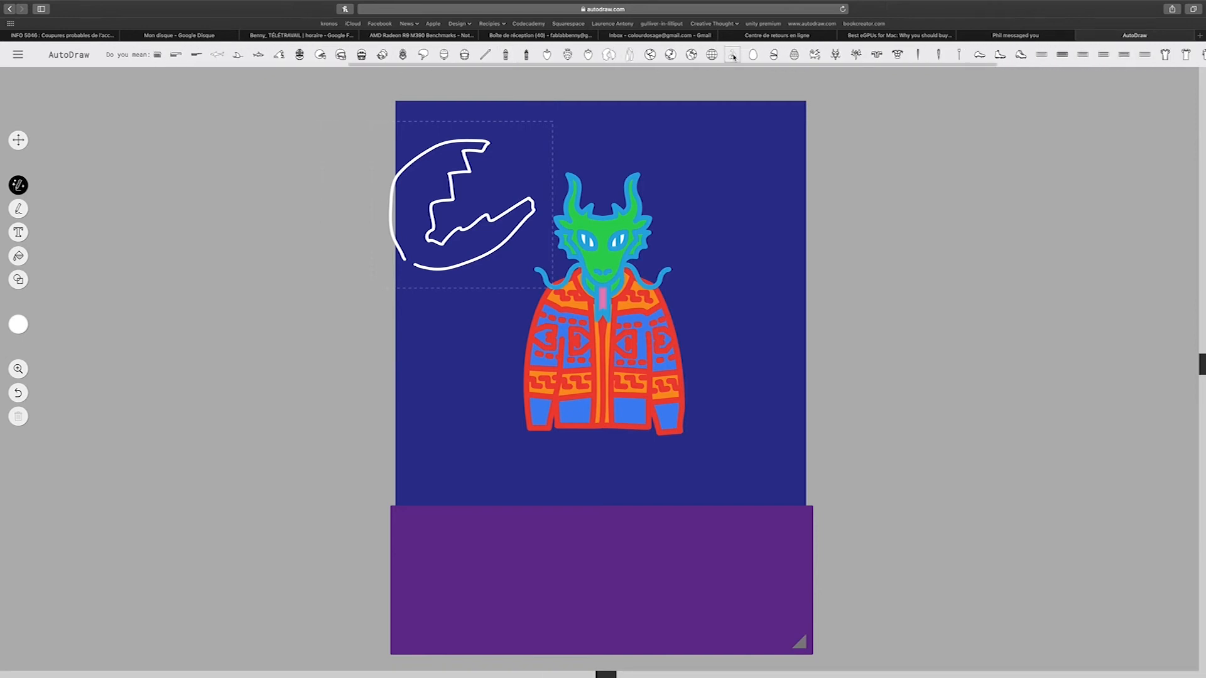
scroll(733, 56, "right", 2)
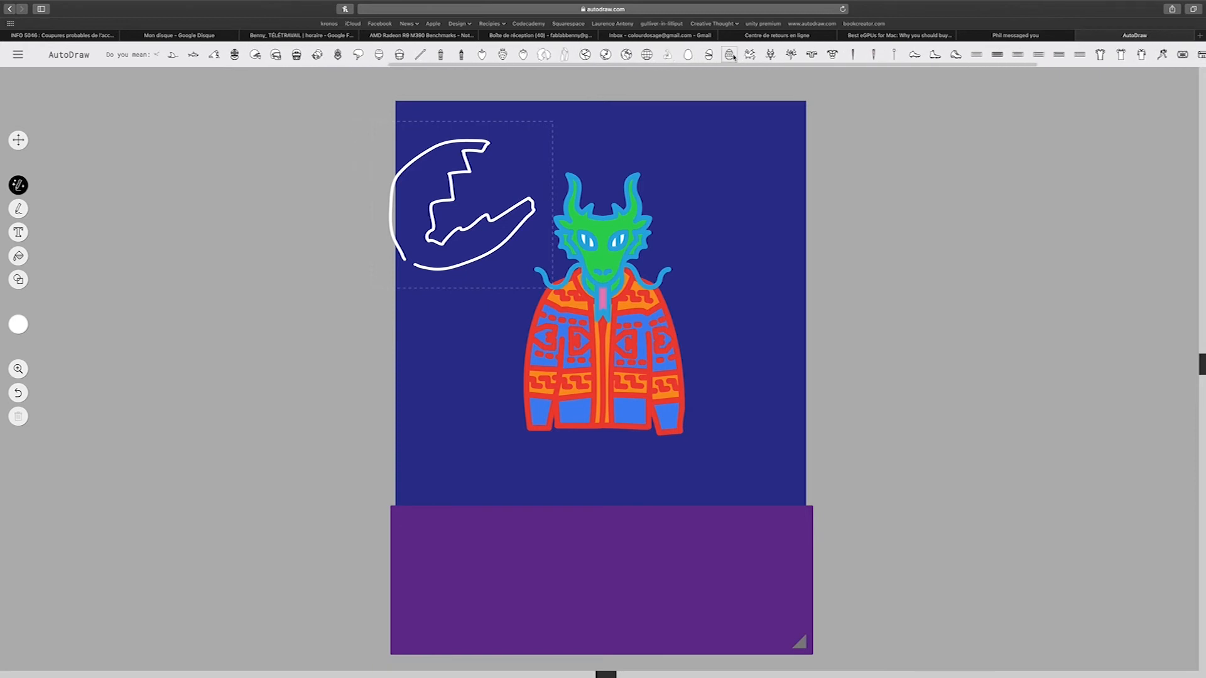
left_click(566, 55)
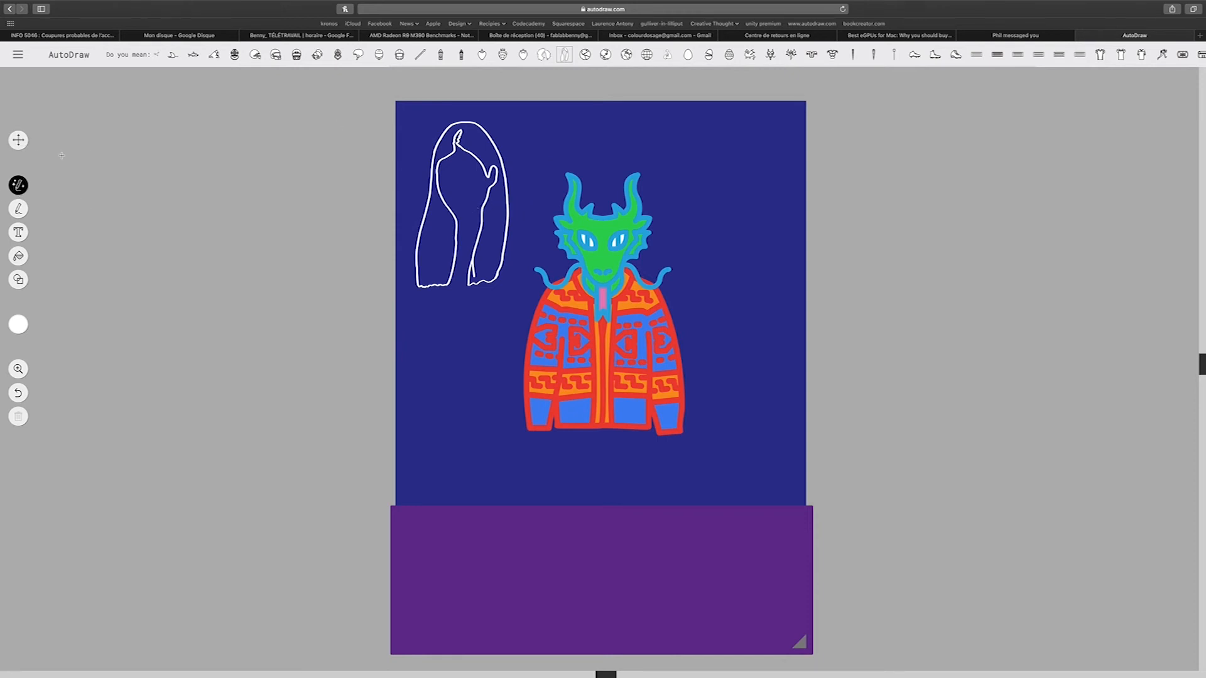
Step: Move the long-hair drawing onto the dragon's head and enlarge it to reach over the jacket
left_click(18, 140)
mouse_move(481, 168)
left_mouse_down()
mouse_move(579, 168)
mouse_move(619, 208)
mouse_move(616, 228)
left_mouse_up()
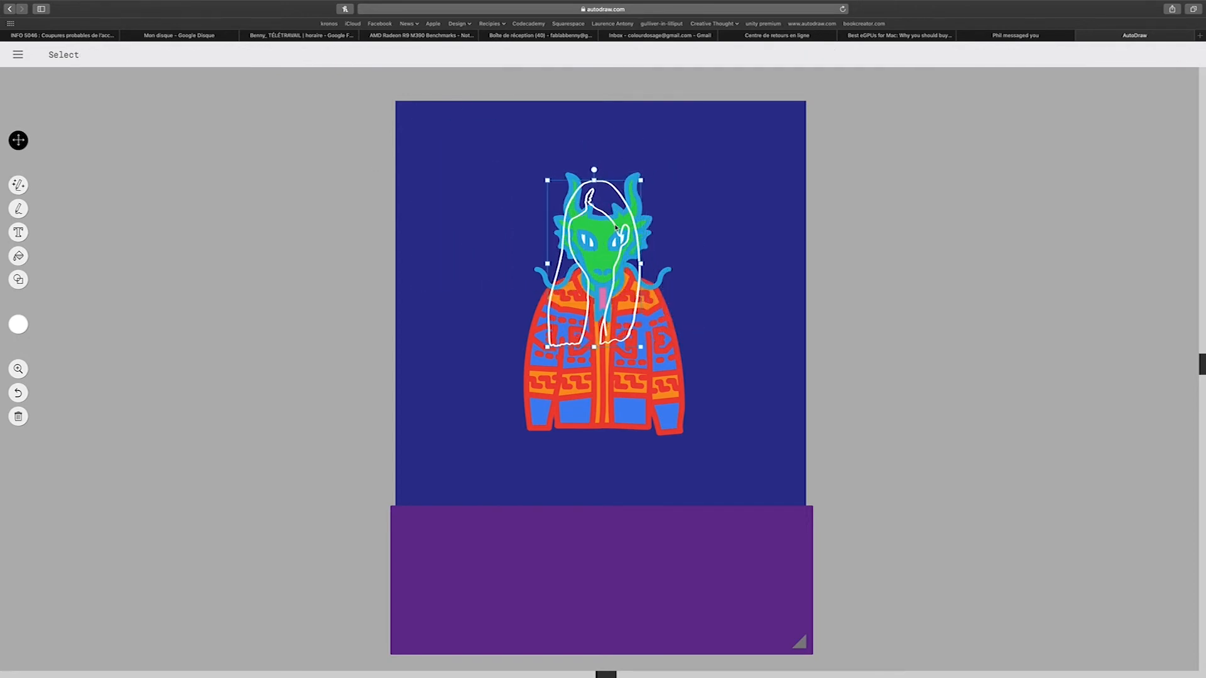
left_click_drag(640, 180, 653, 157)
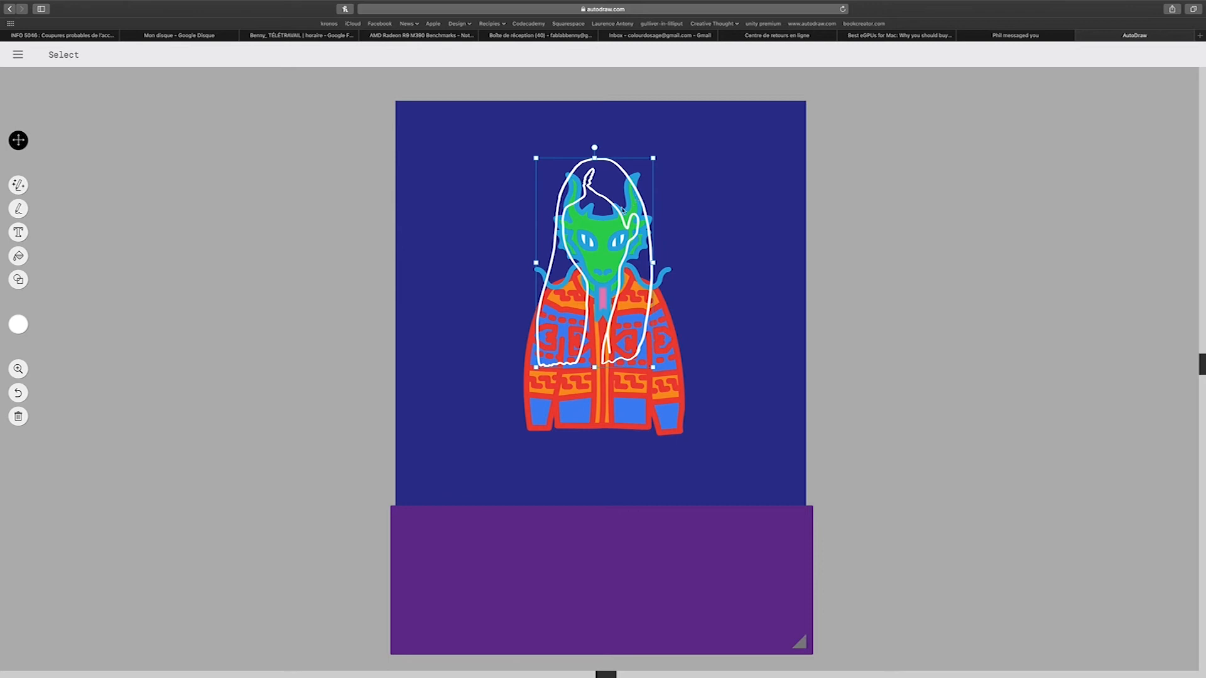
left_click_drag(619, 214, 627, 231)
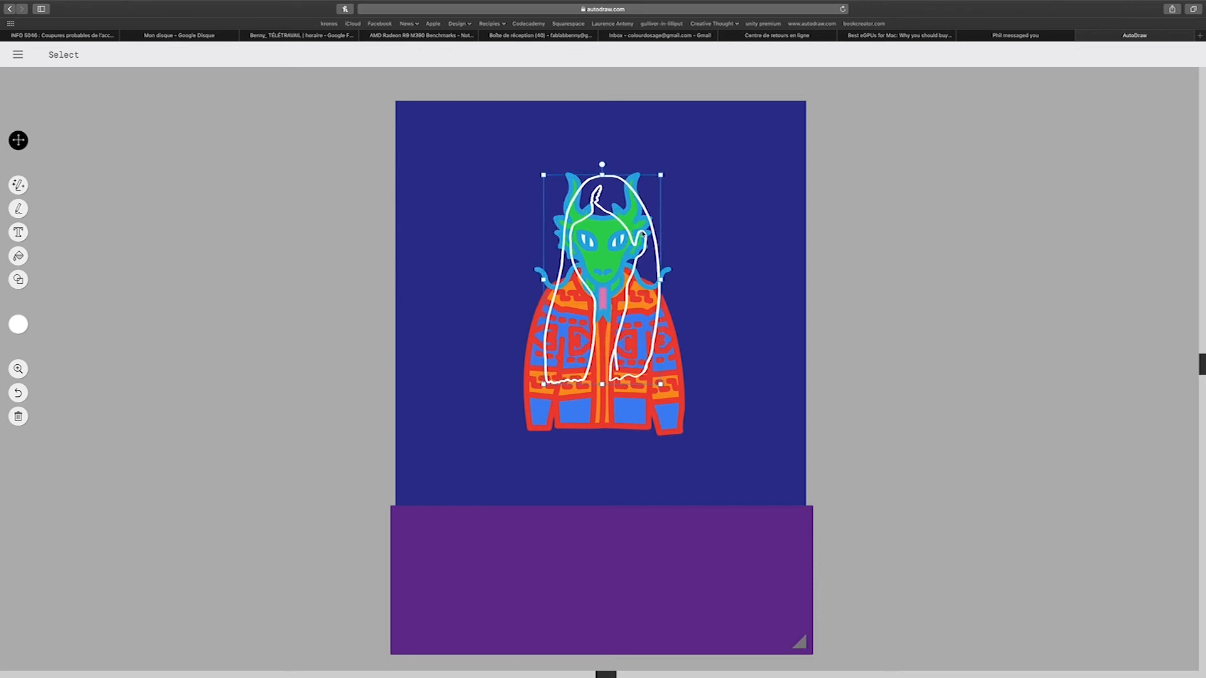
Step: Recolour the hair outline yellow and fill the hair with the same yellow
left_click(19, 330)
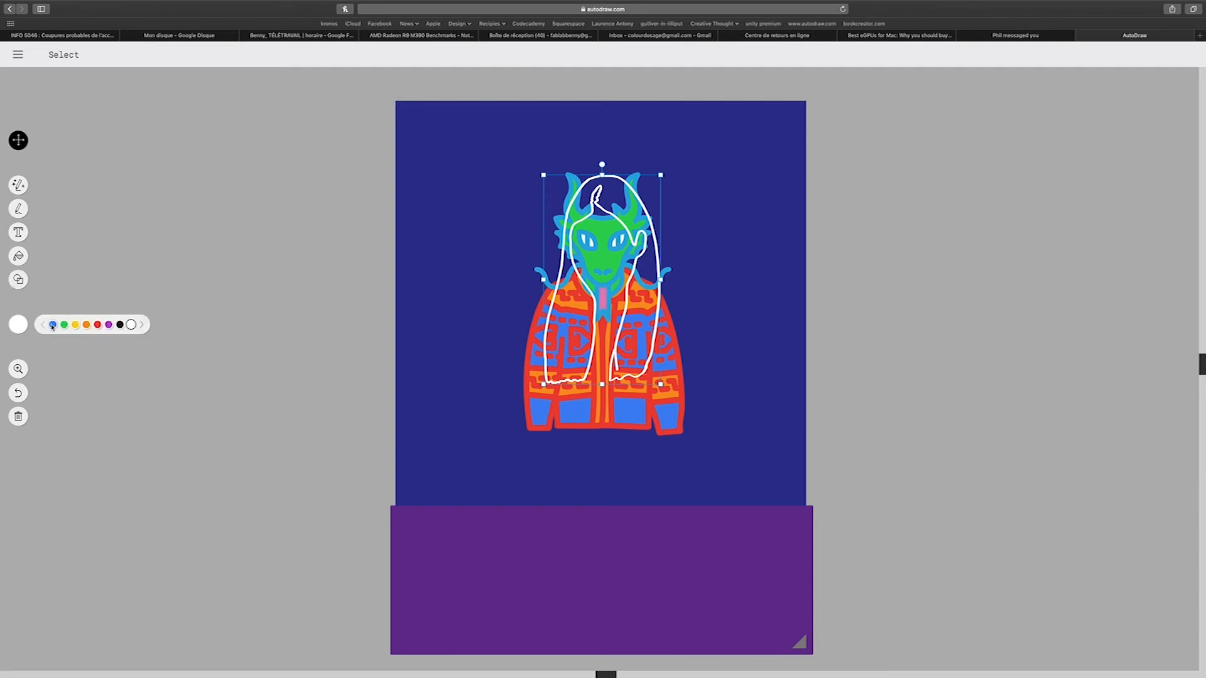
left_click(75, 324)
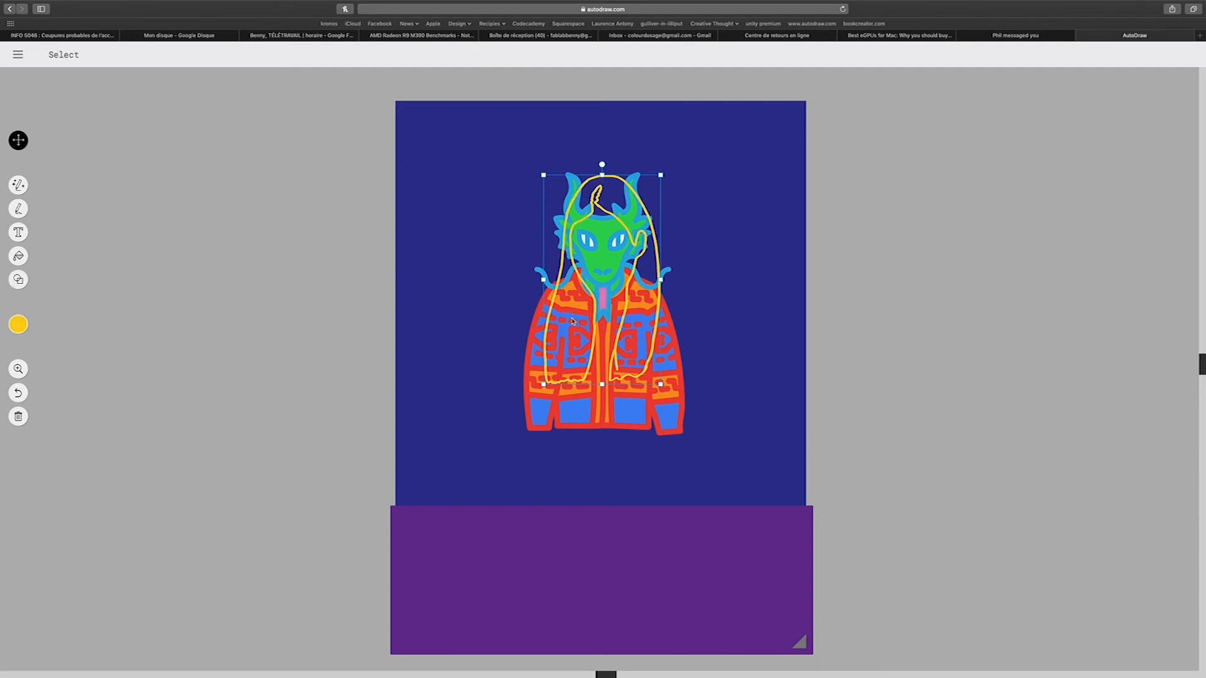
left_click(18, 256)
left_click(572, 314)
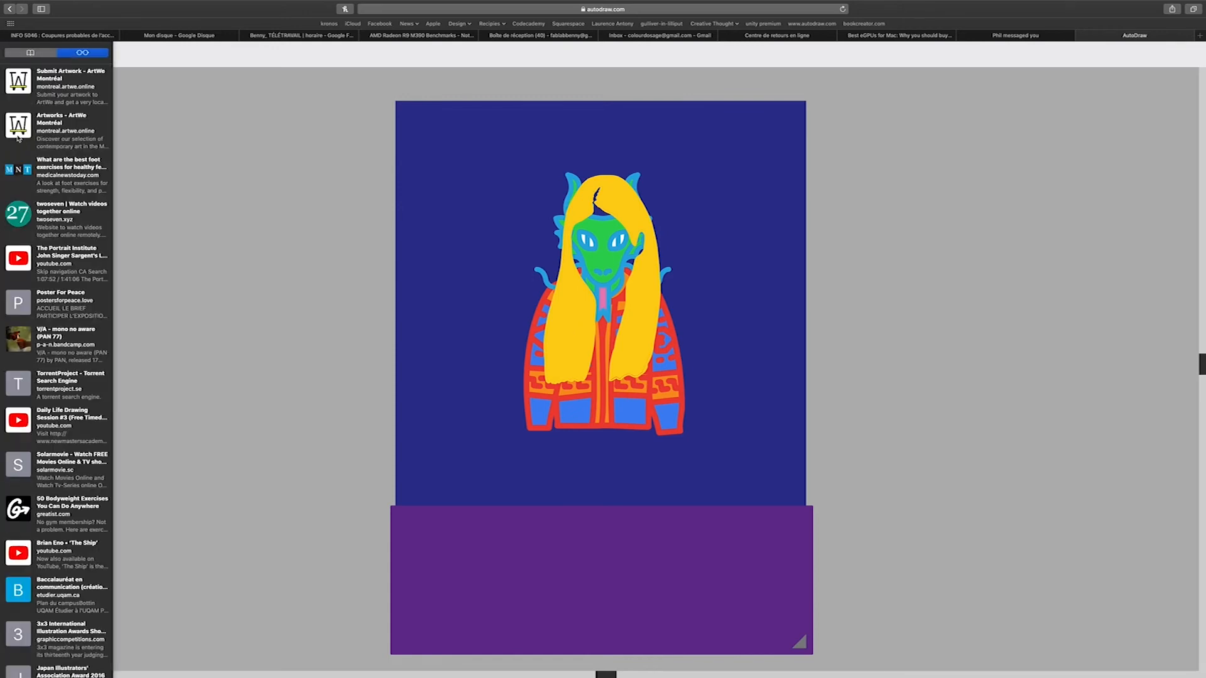
Step: Delete the yellow hair from the dragon's head
left_click(18, 140)
left_click_drag(617, 199, 617, 212)
key("BackSpace")
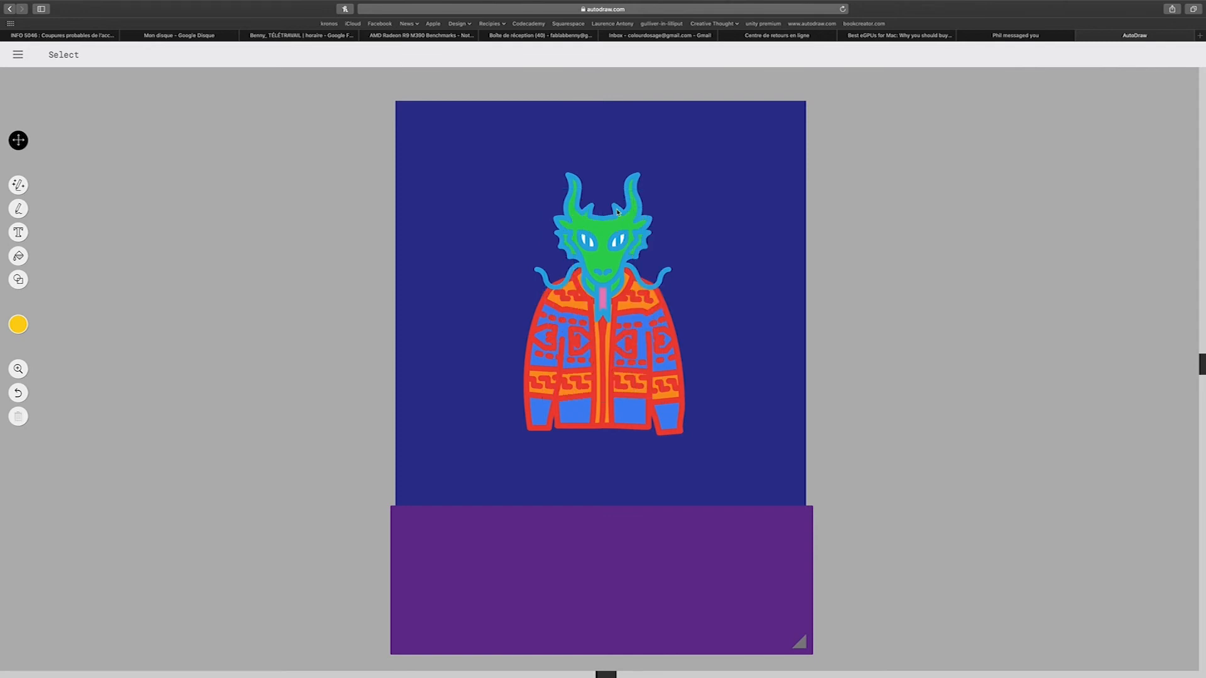
Step: Try a yellow P-shaped AutoDraw sketch beside the dragon head, and undo it
left_click(17, 183)
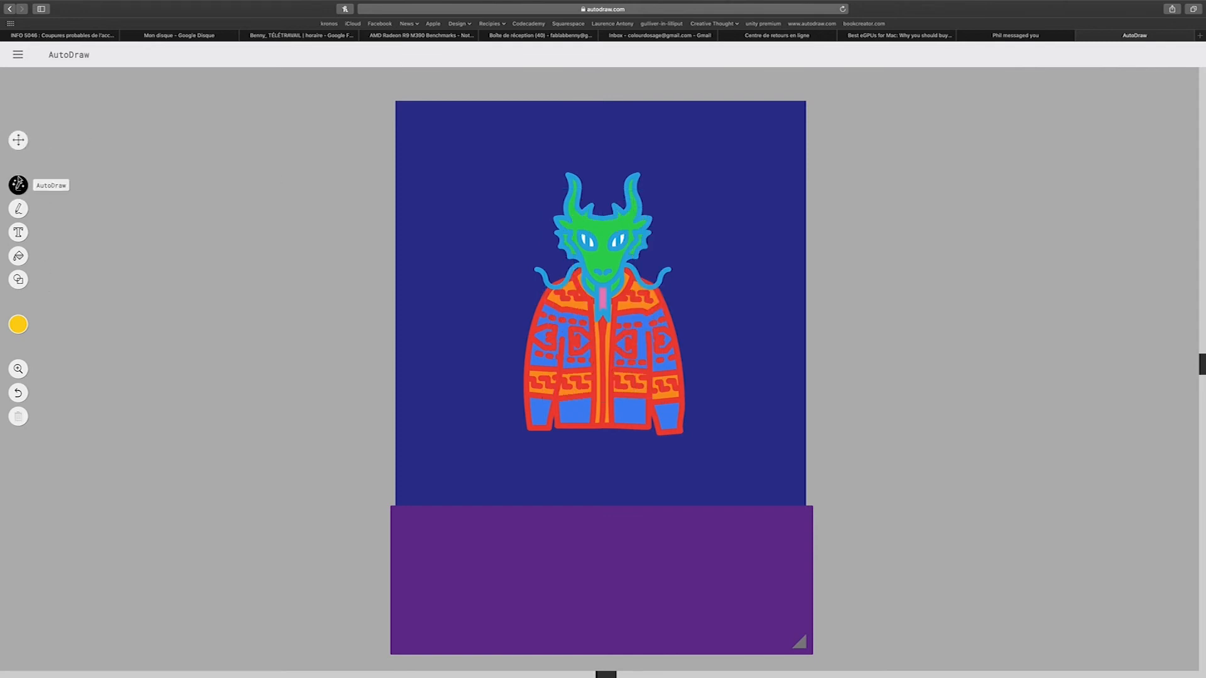
mouse_move(433, 183)
left_mouse_down()
mouse_move(412, 259)
mouse_move(421, 284)
mouse_move(437, 233)
mouse_move(483, 211)
mouse_move(468, 176)
mouse_move(433, 204)
left_mouse_up()
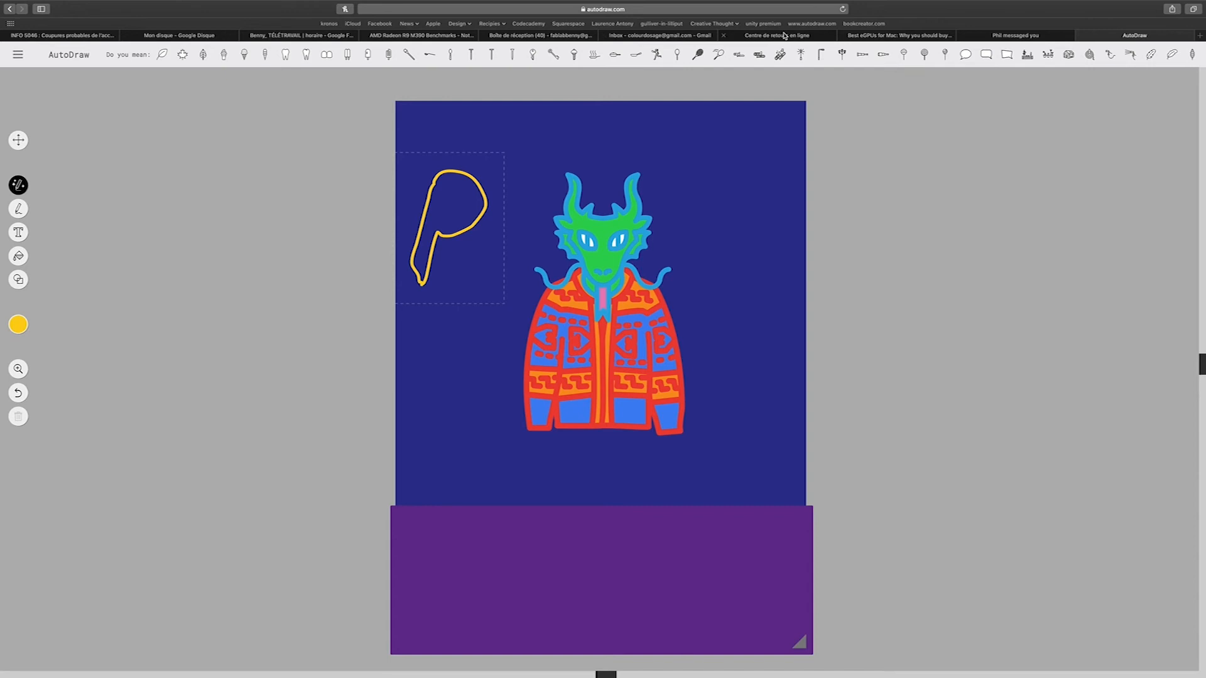
key("super+z")
Step: Sketch a jagged, hand-like yellow shape with AutoDraw and replace it with the suggested bent-arm drawing
mouse_move(449, 158)
left_mouse_down()
mouse_move(405, 250)
mouse_move(434, 231)
mouse_move(434, 273)
mouse_move(471, 247)
mouse_move(521, 236)
mouse_move(523, 209)
mouse_move(554, 198)
mouse_move(508, 166)
mouse_move(452, 164)
left_mouse_up()
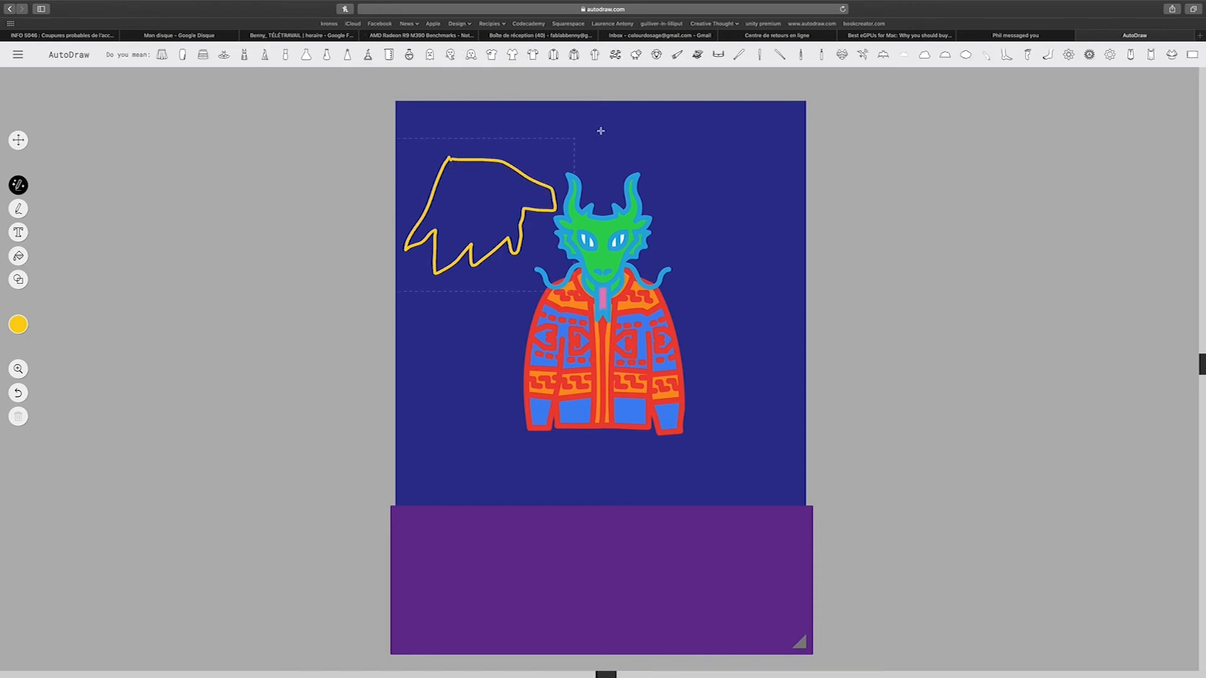
scroll(1005, 54, "right", 3)
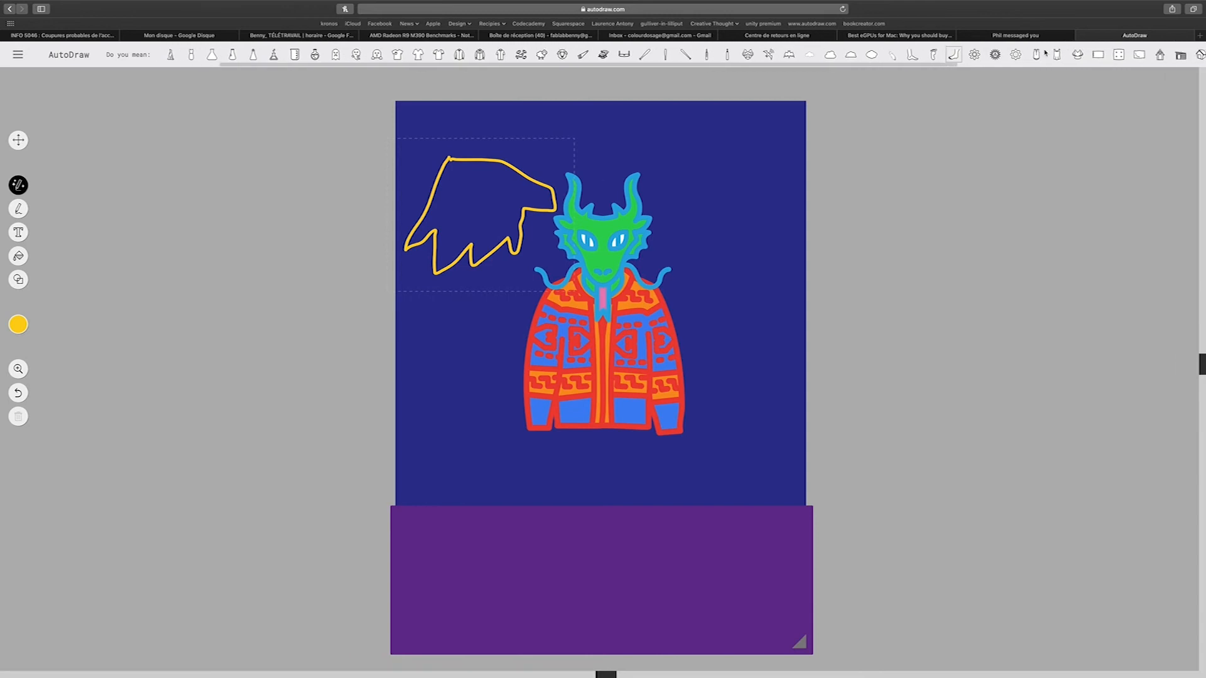
scroll(1045, 53, "right", 10)
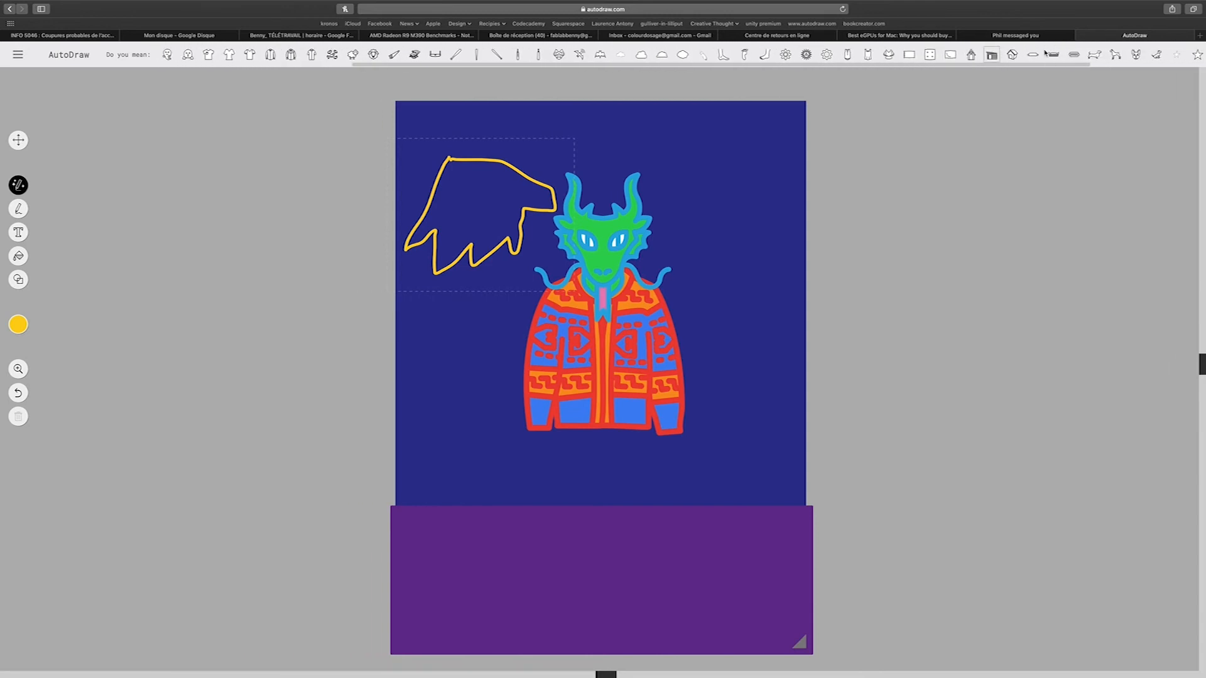
scroll(1045, 54, "right", 2)
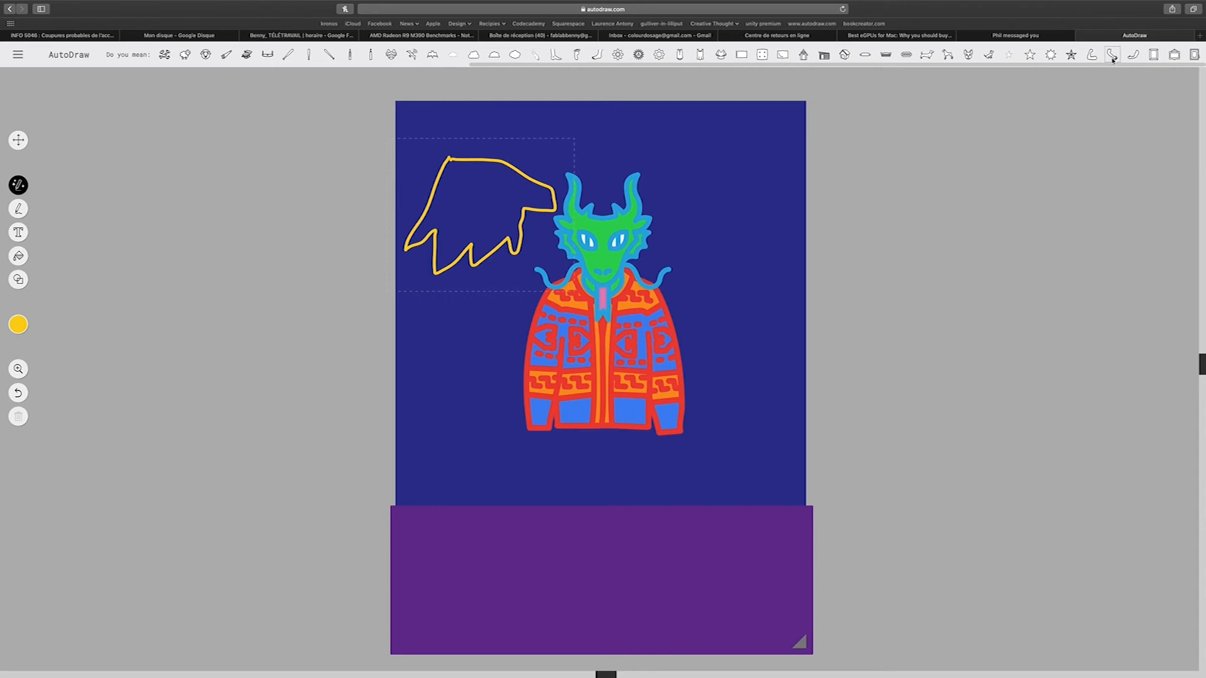
left_click(1112, 55)
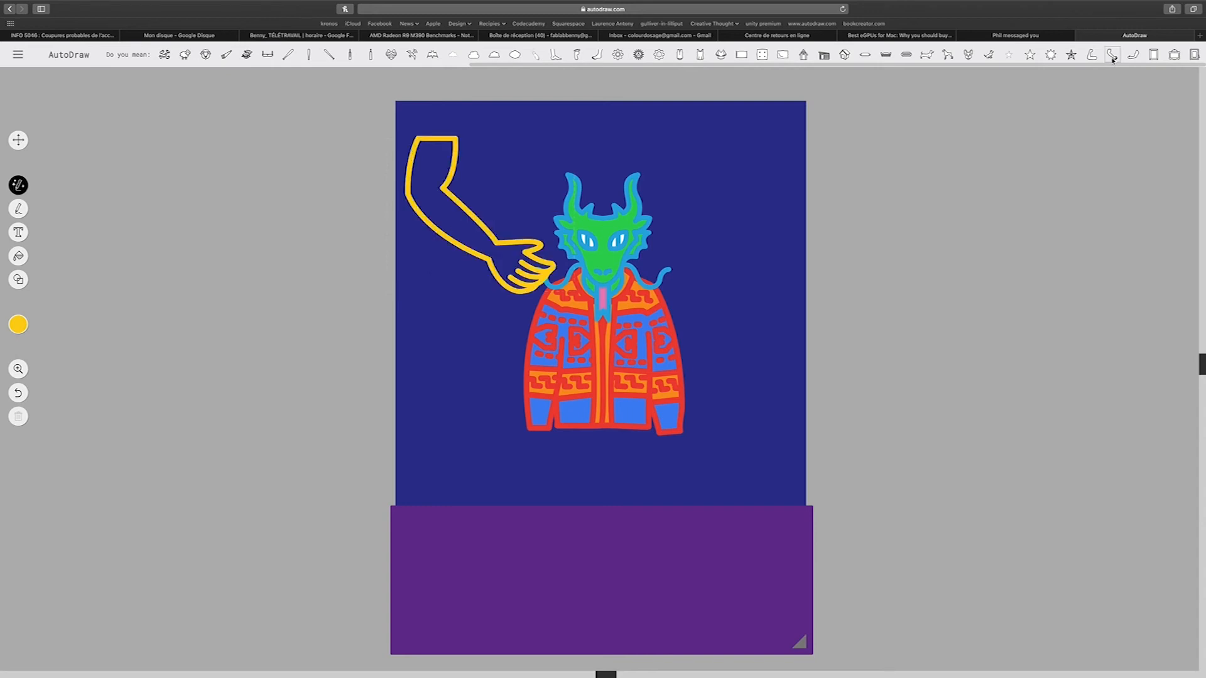
Step: Rotate and shrink the arm to fit behind the jacket's left-hand sleeve, with only the hand showing below the cuff
left_click(18, 140)
mouse_move(443, 137)
left_mouse_down()
mouse_move(508, 400)
mouse_move(598, 413)
mouse_move(603, 438)
mouse_move(581, 356)
left_mouse_up()
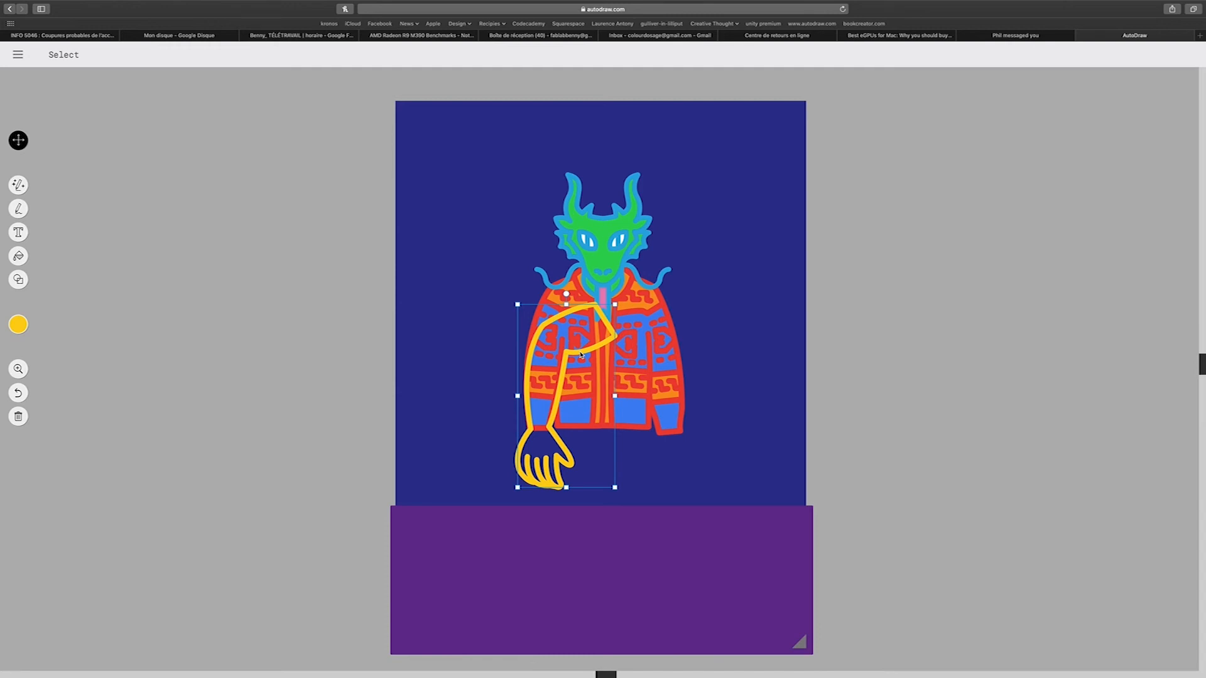
key("shift+Down")
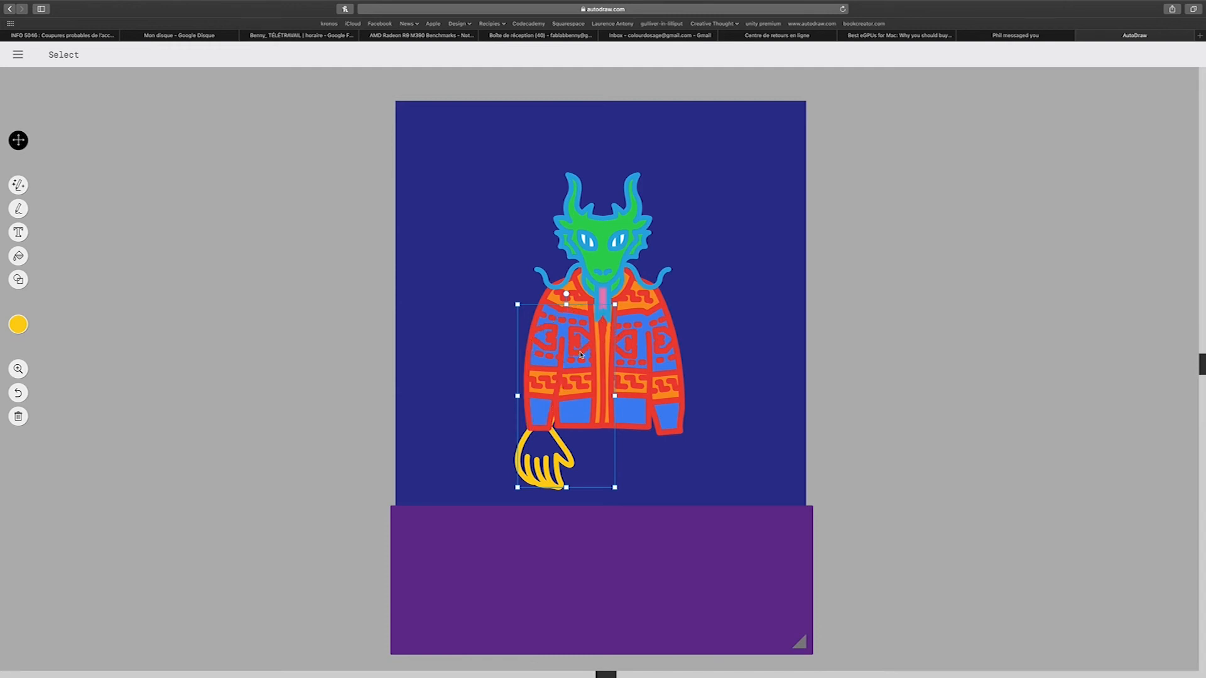
left_click_drag(614, 488, 554, 467)
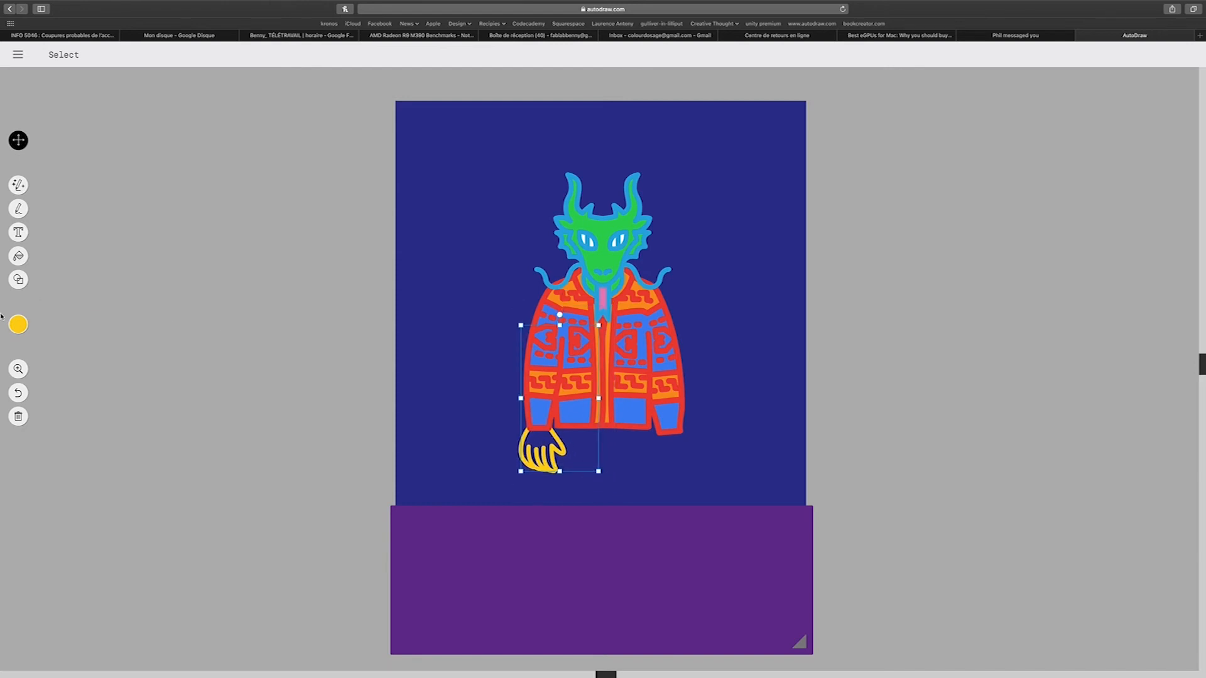
Step: Recolour the arm's outline to the jacket's medium blue, trying bright green and dark blue as alternatives
left_click(52, 324)
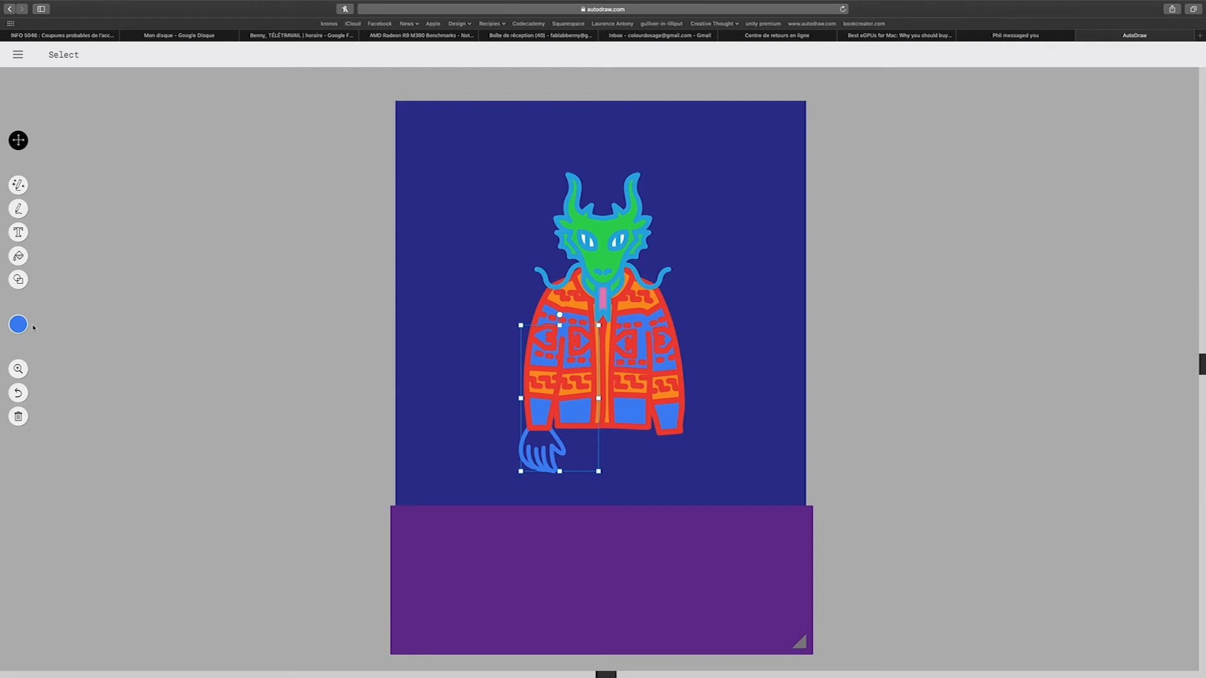
mouse_move(34, 327)
left_click(142, 326)
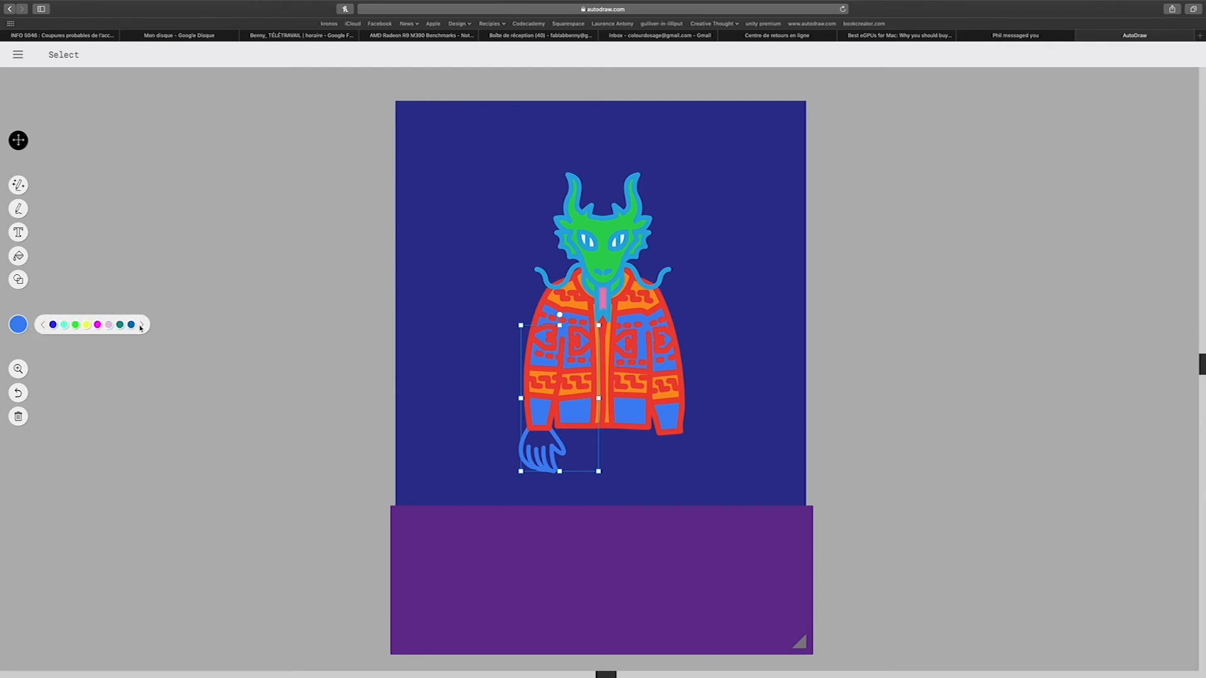
left_click(75, 325)
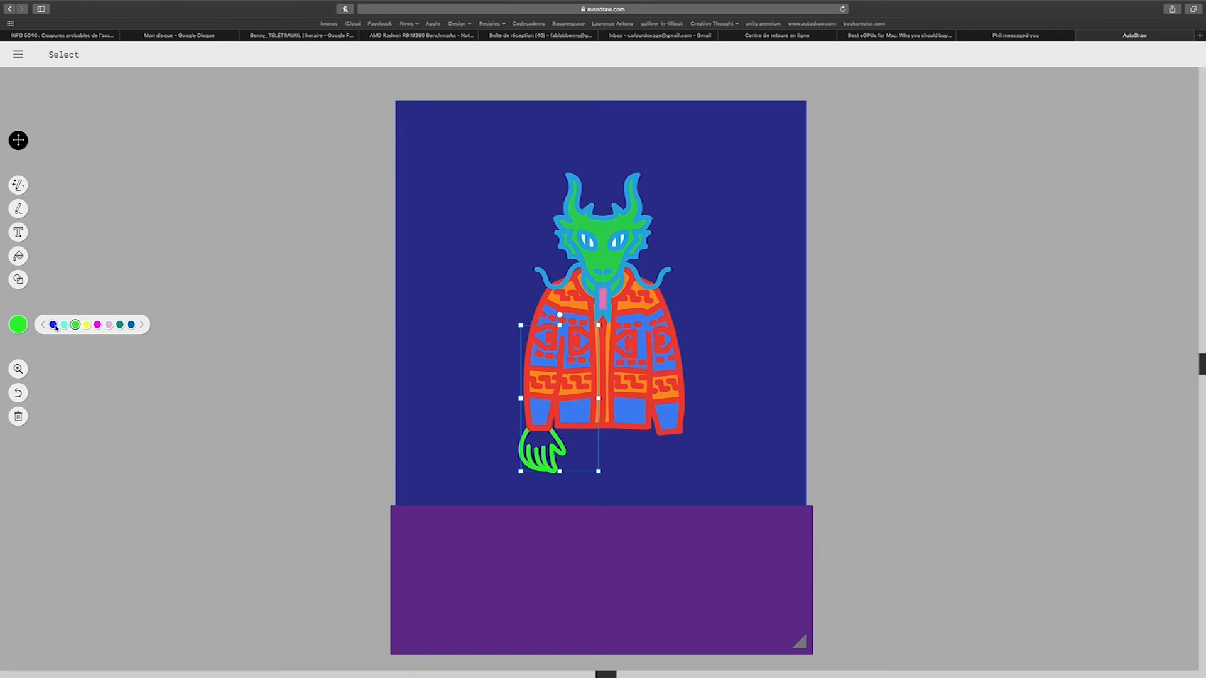
left_click(53, 326)
left_click(43, 325)
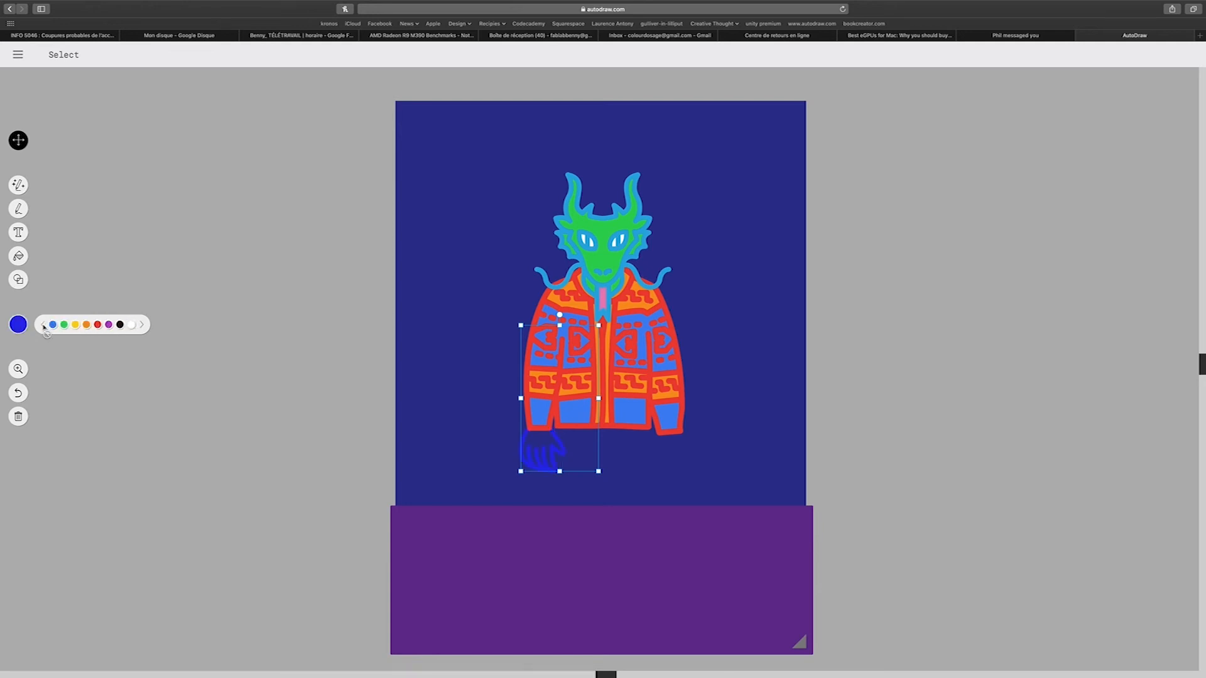
left_click(53, 324)
Step: Fill the hand below the sleeve with bright green
left_click(148, 326)
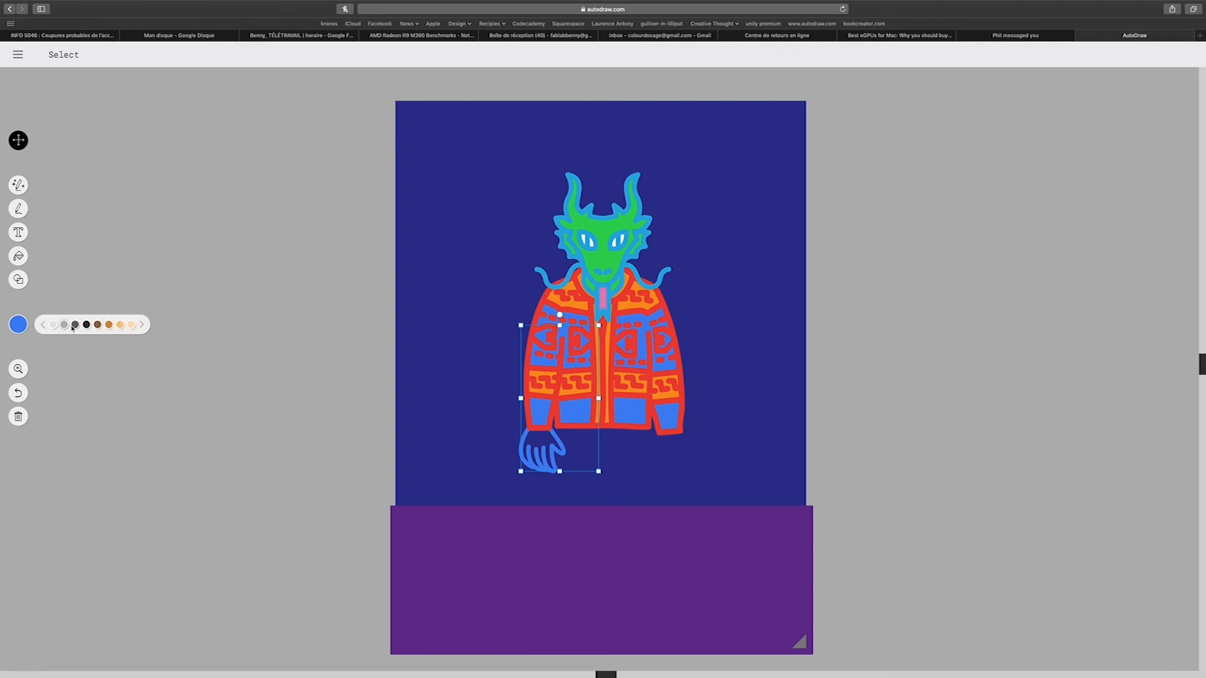
left_click(141, 325)
left_click(18, 256)
mouse_move(19, 328)
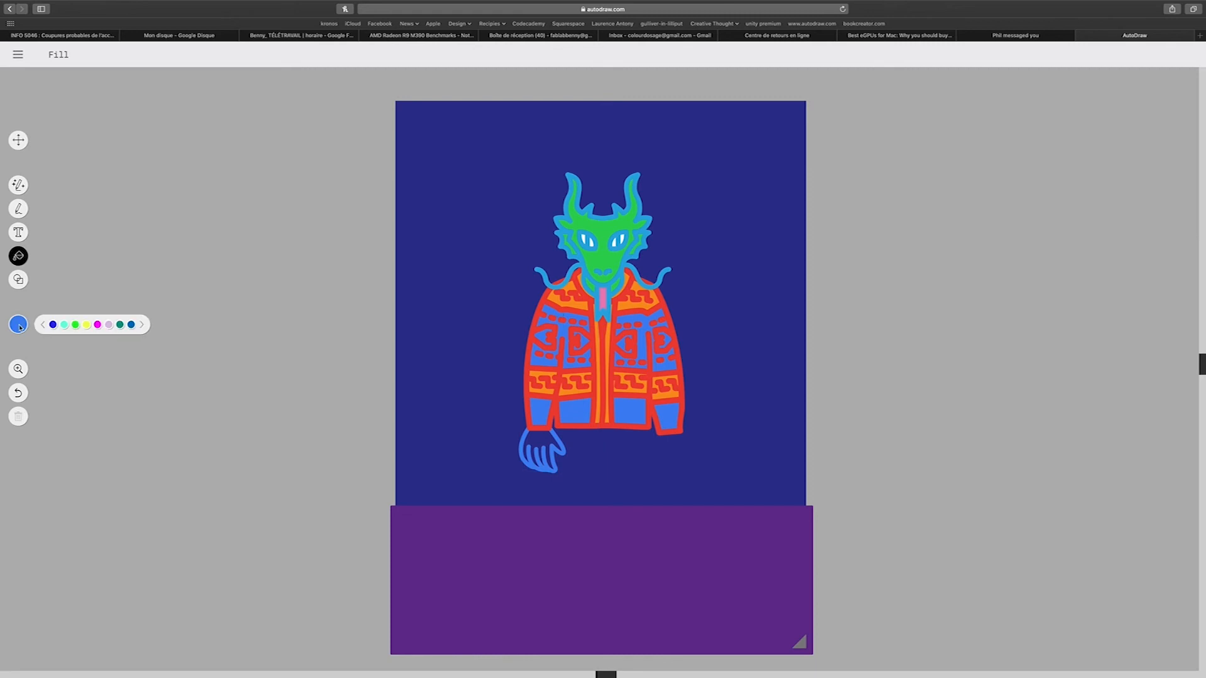
left_click(75, 324)
left_click(543, 445)
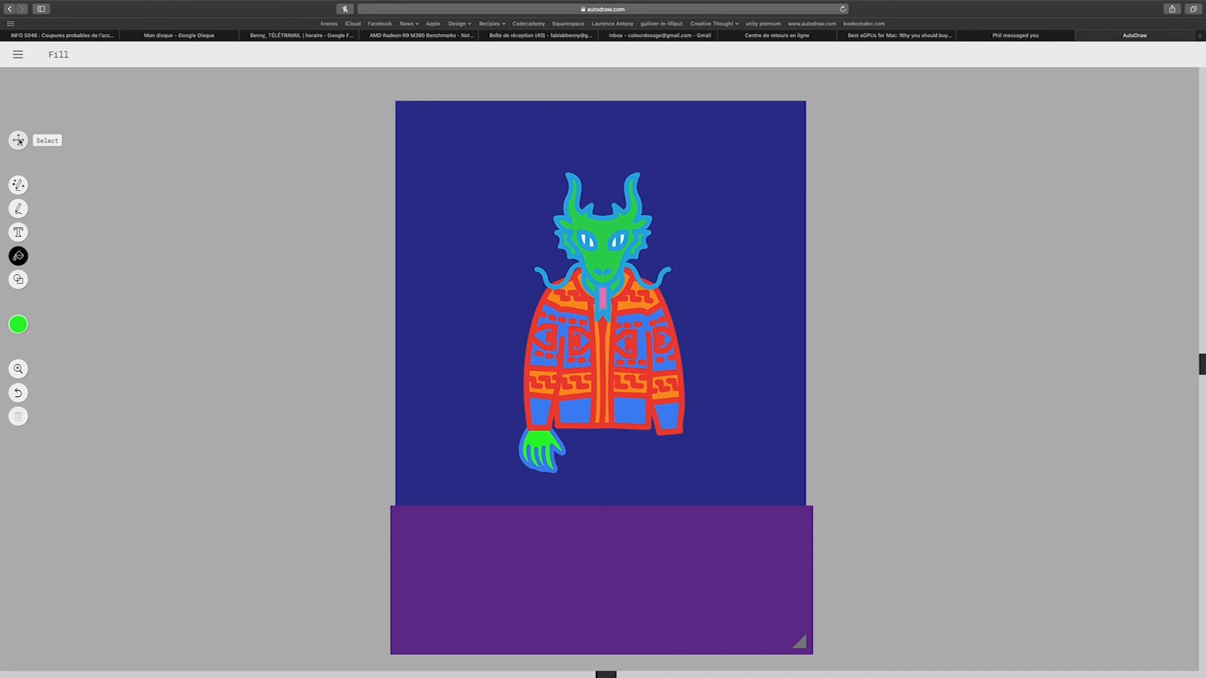
Step: Duplicate the green arm, mirror it, and place it behind the jacket's right-hand sleeve with the hand below the cuff
left_click(18, 140)
left_click_drag(524, 440, 662, 449)
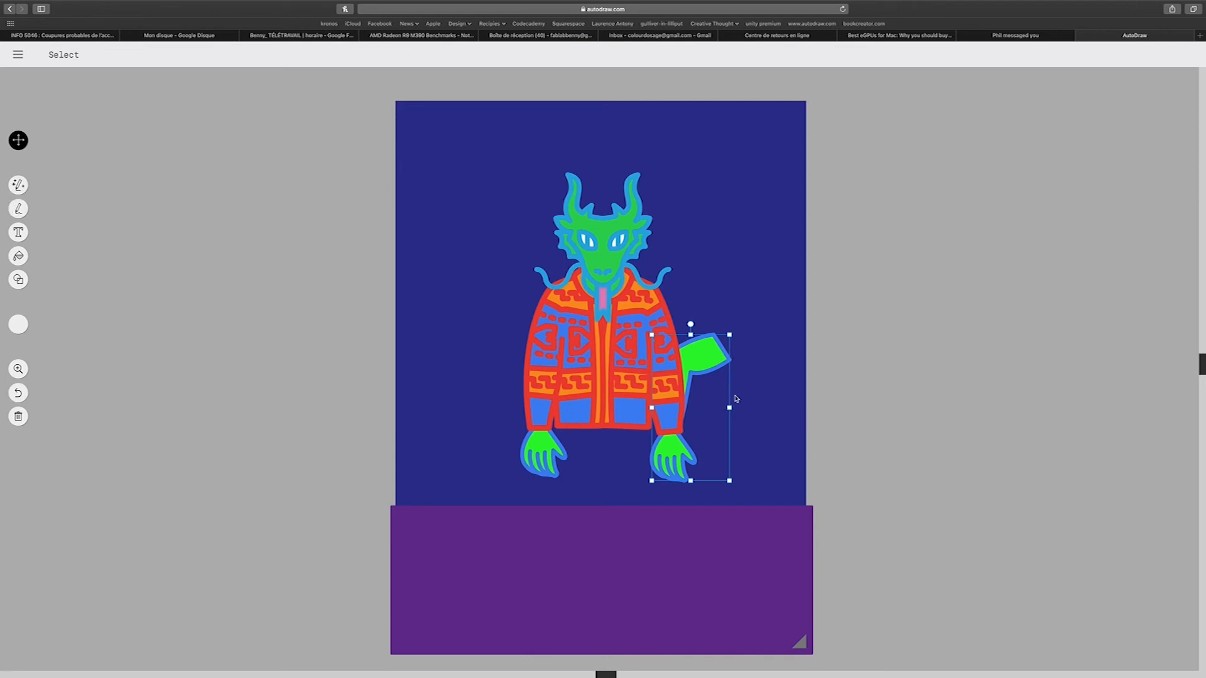
left_click_drag(729, 410, 661, 424)
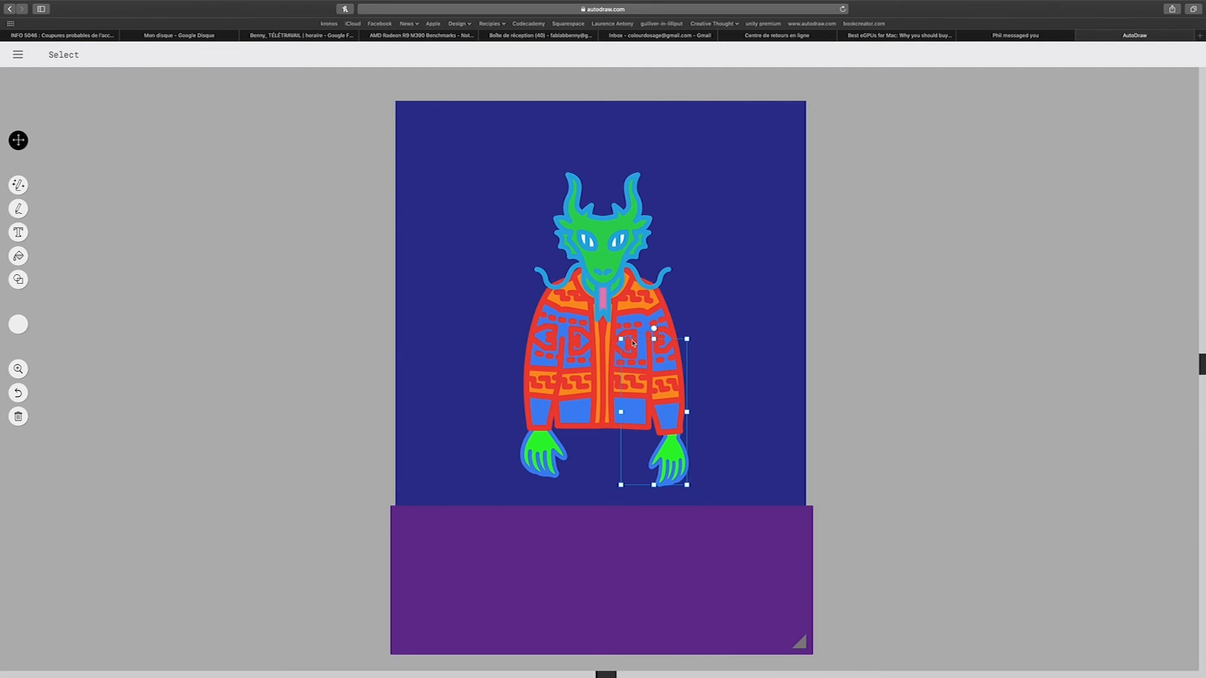
Step: Move the dragon head, the jacket and both hands up the canvas, keeping the figure assembled near the top edge
left_click_drag(567, 207, 566, 152)
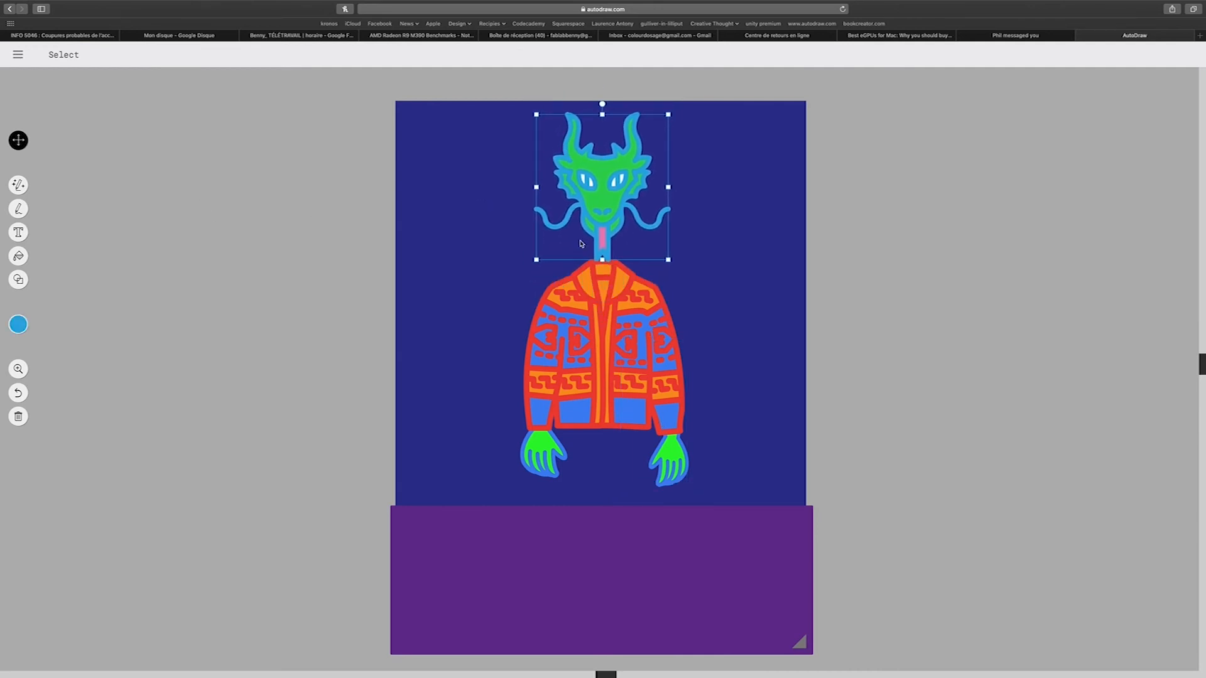
left_click_drag(578, 279, 576, 209)
left_click_drag(573, 373, 573, 300)
left_click_drag(645, 380, 606, 294)
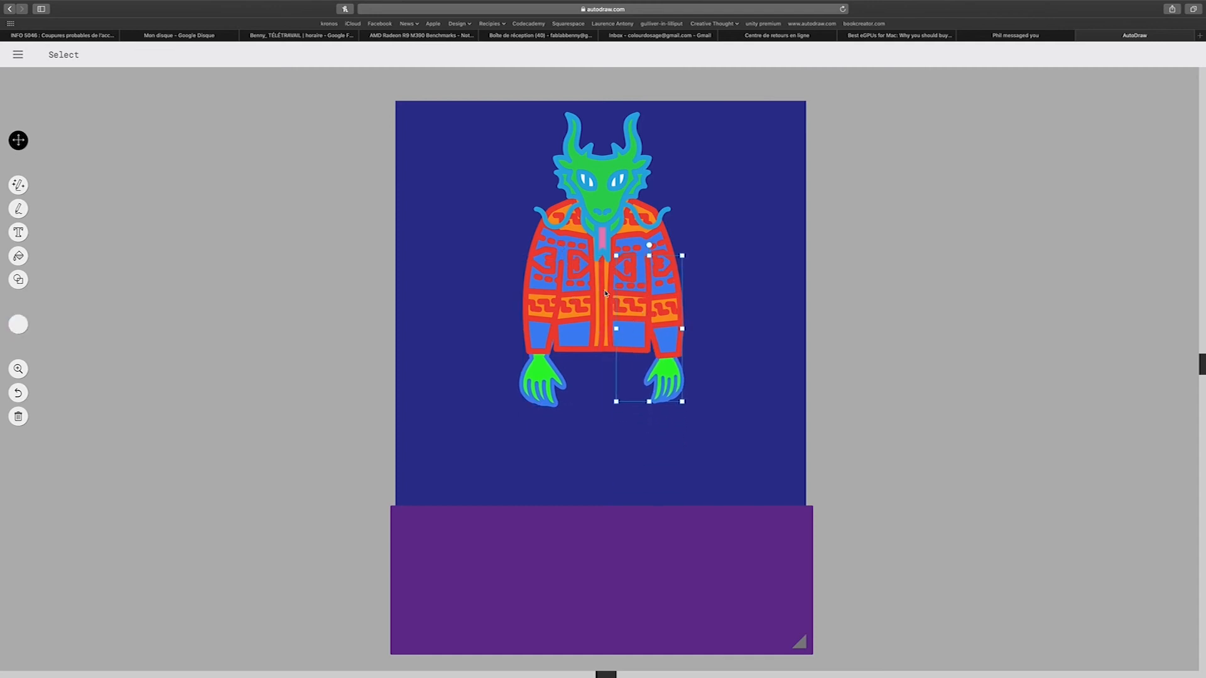
Step: Sketch trousers with AutoDraw, replace them with the suggested cargo pants, and place them below the jacket
left_click(19, 185)
mouse_move(415, 168)
left_mouse_down()
mouse_move(417, 360)
mouse_move(455, 250)
mouse_move(464, 347)
mouse_move(483, 364)
mouse_move(496, 337)
mouse_move(503, 182)
mouse_move(466, 165)
mouse_move(415, 166)
left_mouse_up()
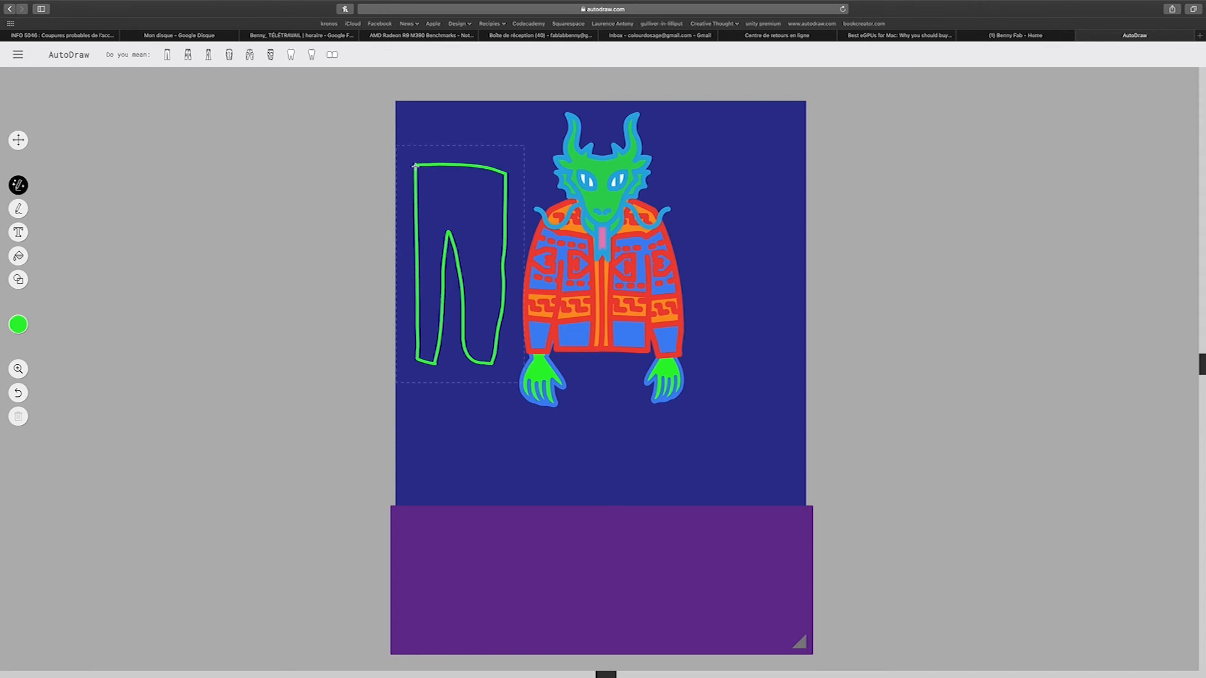
left_click(250, 55)
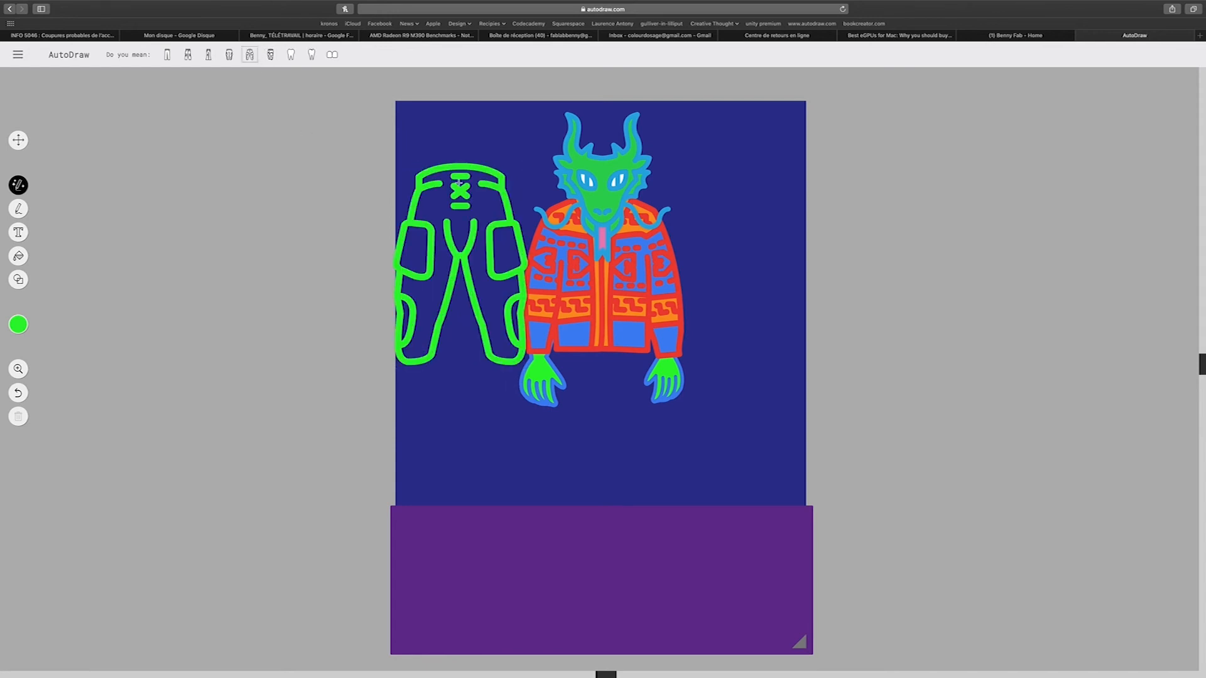
left_click(19, 141)
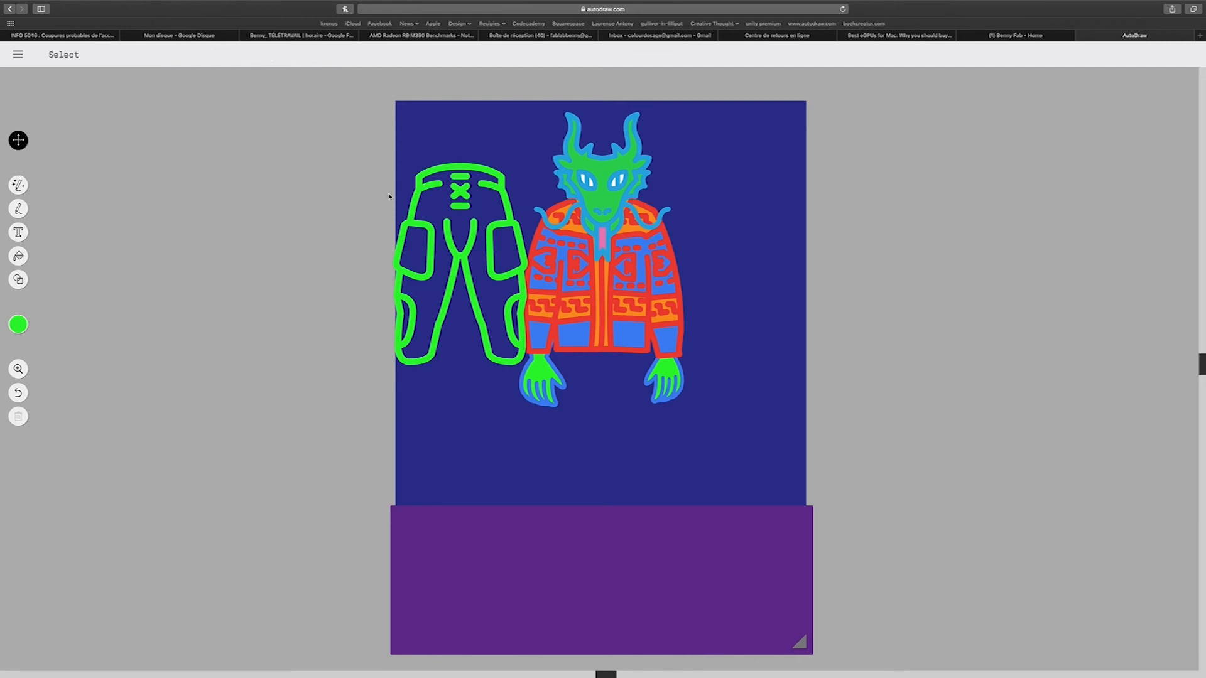
mouse_move(476, 183)
left_mouse_down()
mouse_move(622, 322)
mouse_move(633, 344)
mouse_move(623, 365)
mouse_move(670, 332)
mouse_move(648, 356)
left_mouse_up()
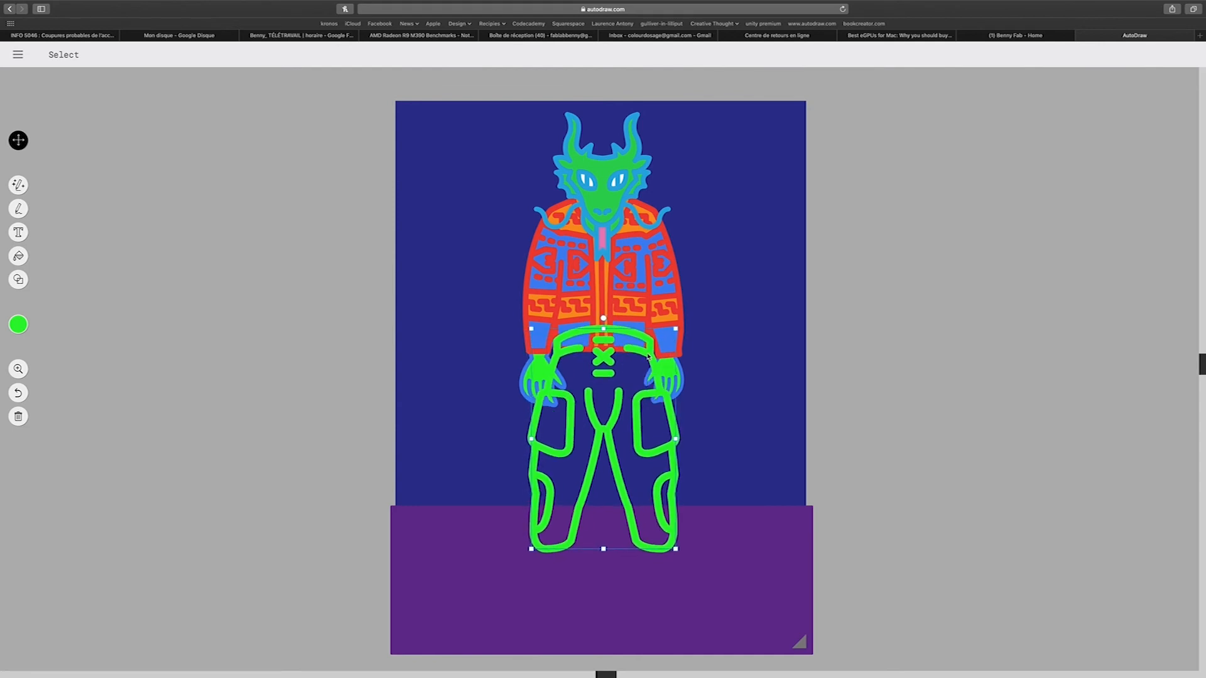
Step: Try bright blue, medium blue, navy and light purple as outline colours for the trousers
left_click(19, 322)
left_click(53, 325)
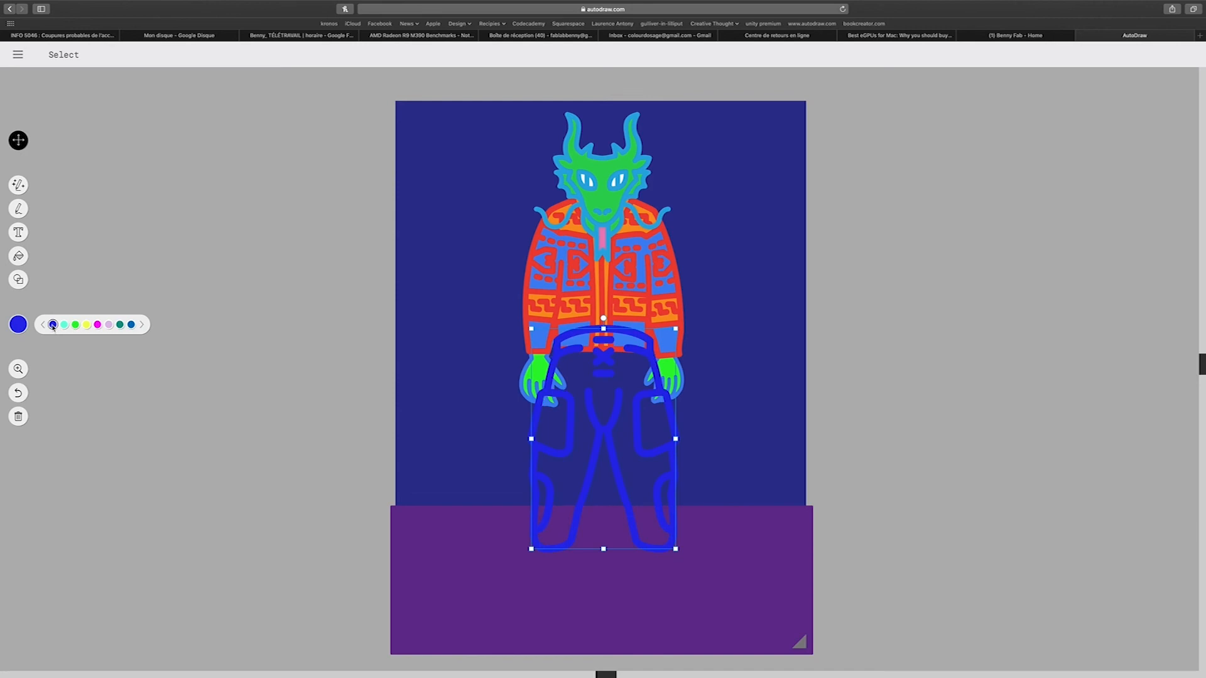
left_click(131, 326)
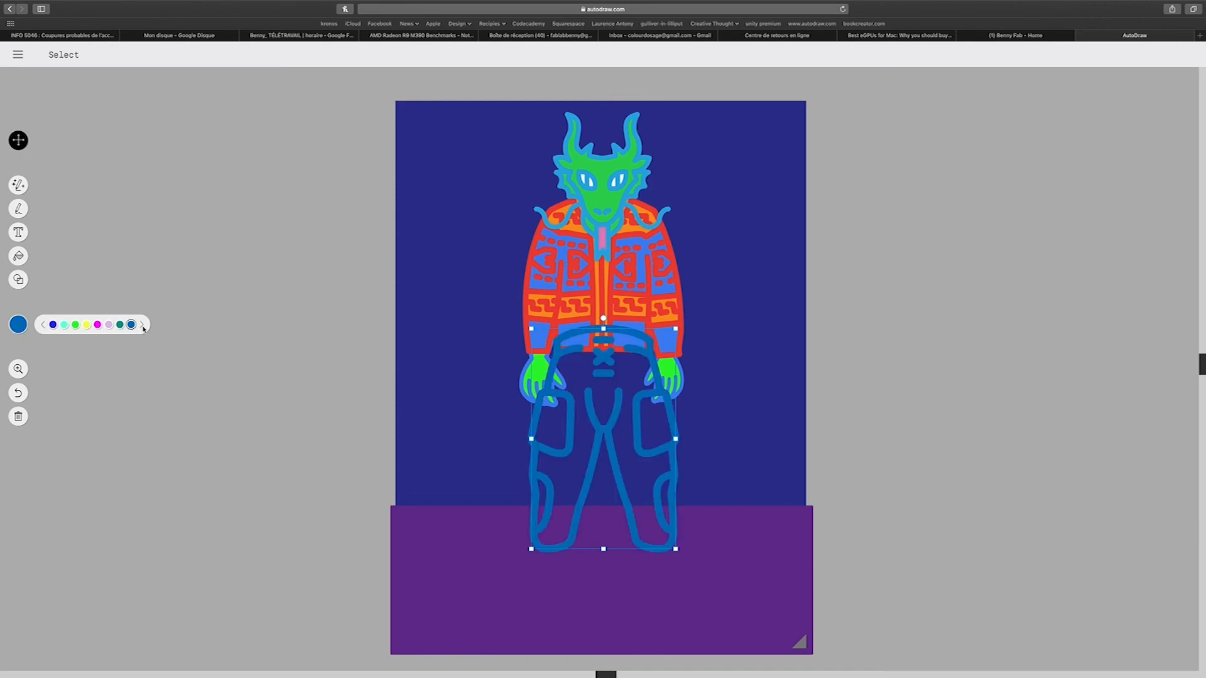
left_click(143, 325)
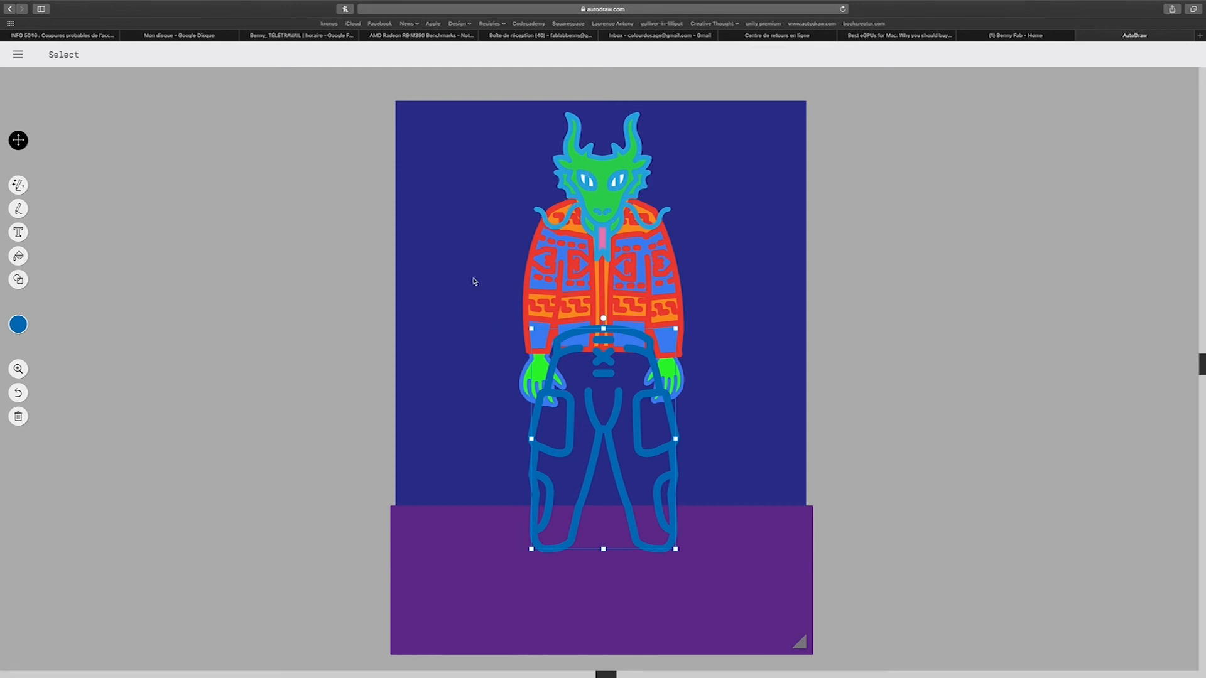
left_click(22, 325)
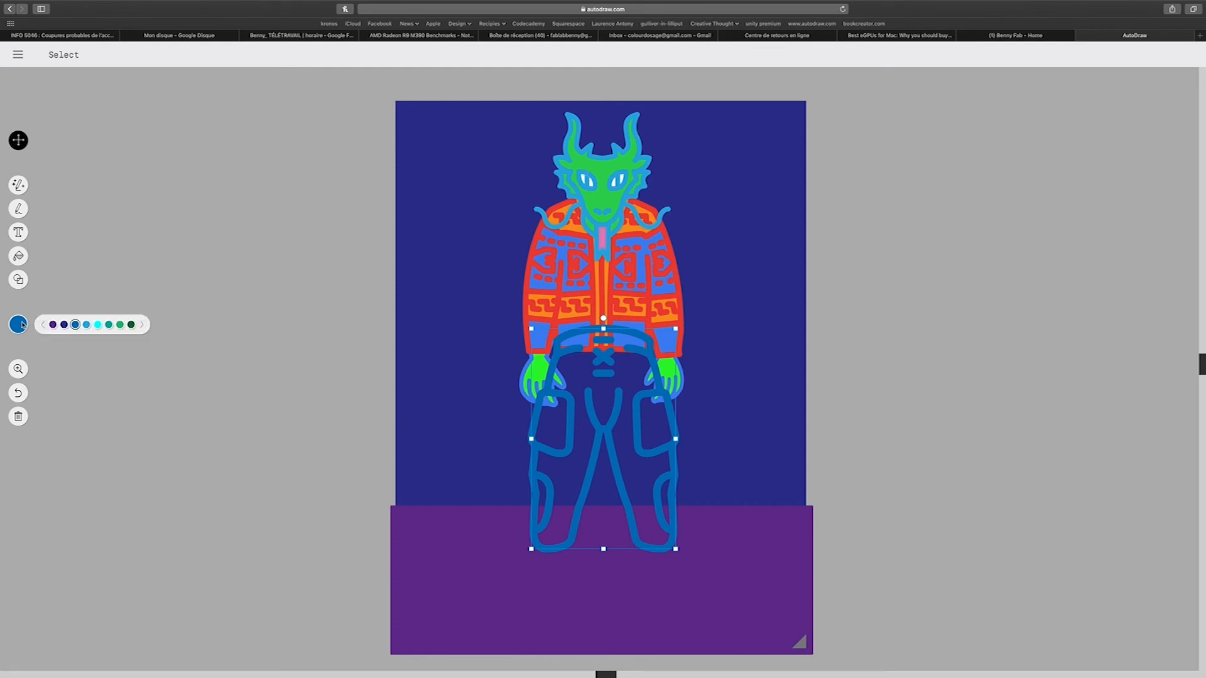
left_click(65, 325)
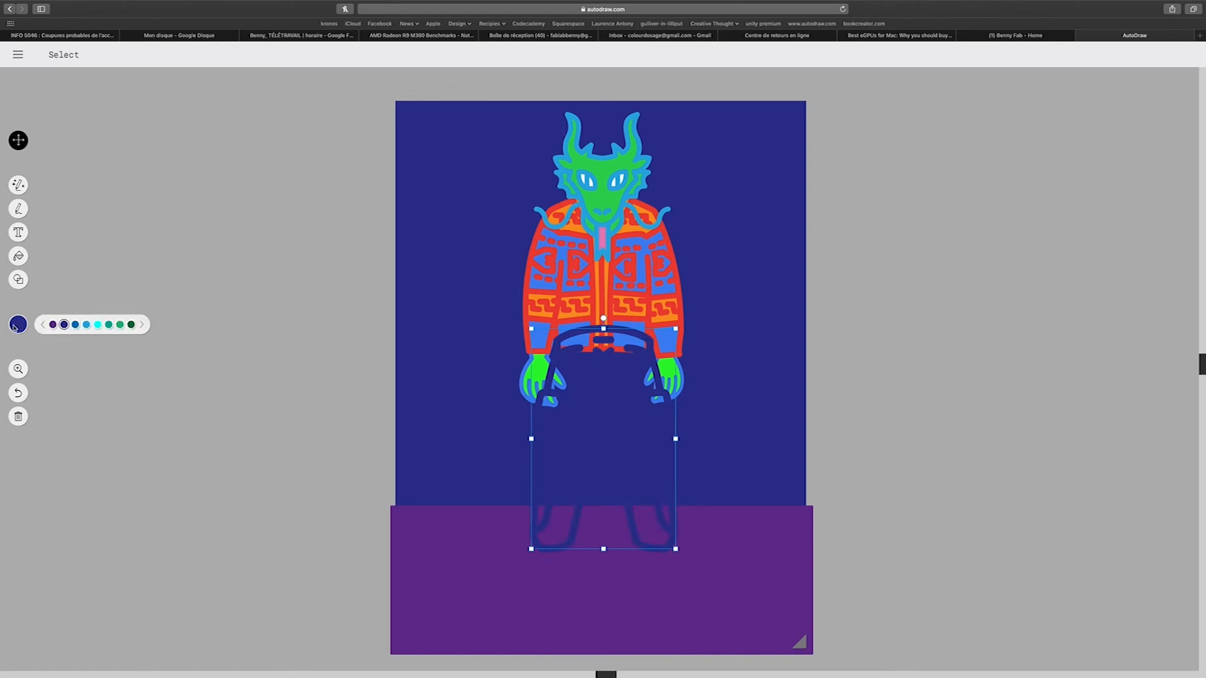
left_click(42, 325)
left_click(109, 324)
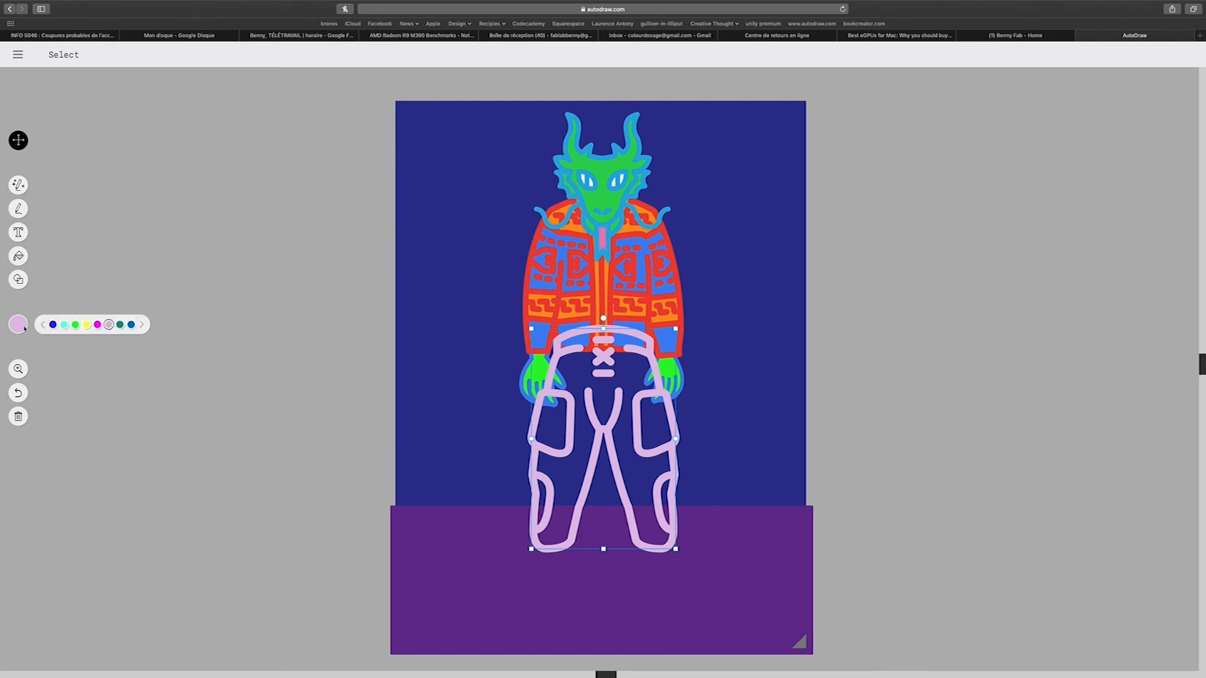
Step: Recolour the trousers' outline light orange, trying medium blue once more as an alternative
left_click(44, 326)
left_click(144, 325)
left_click(144, 326)
left_click(143, 326)
left_click(144, 325)
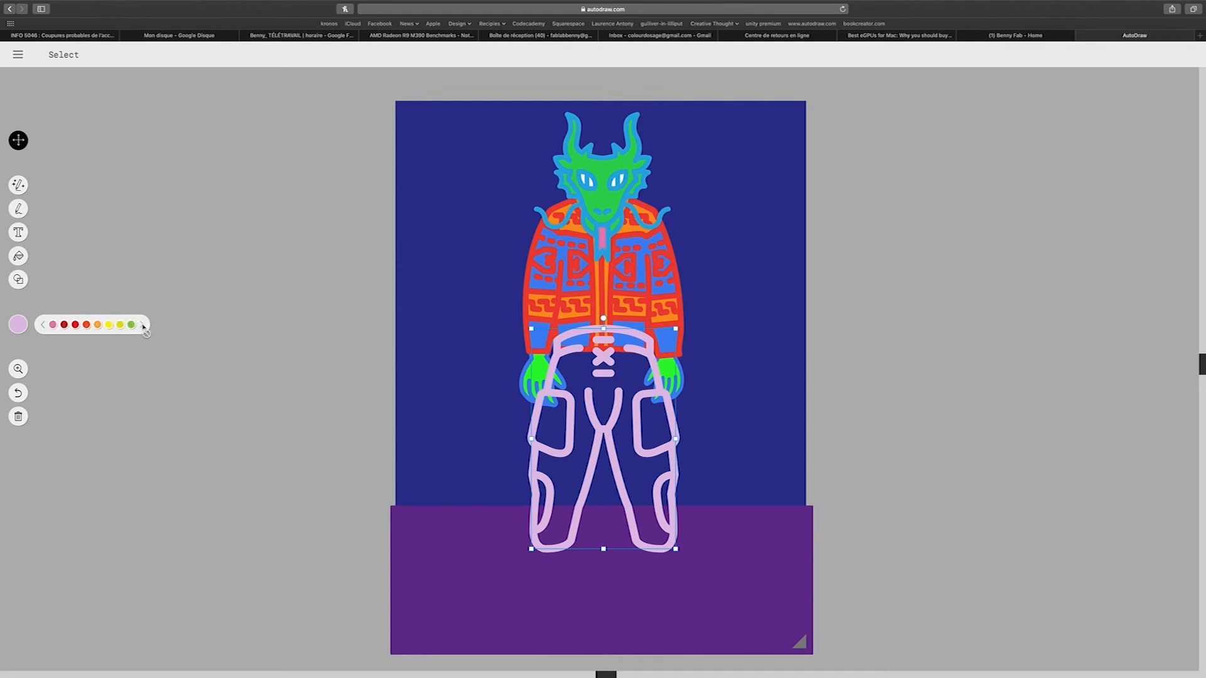
left_click(98, 325)
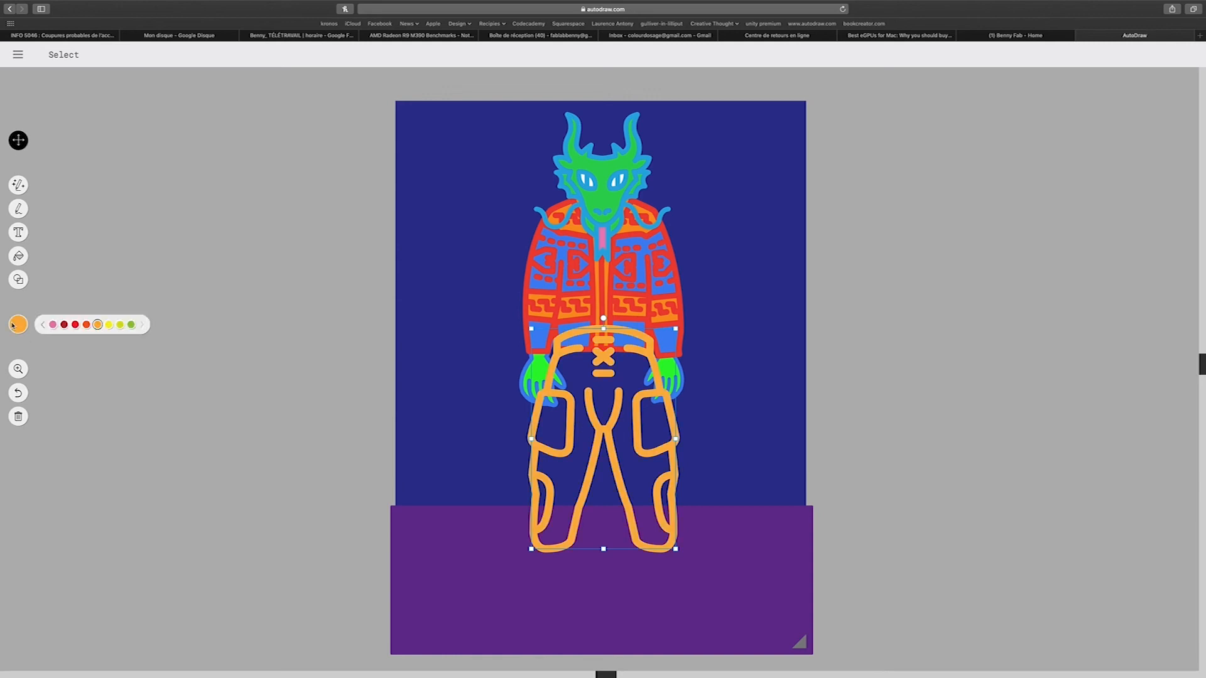
left_click(42, 326)
left_click(75, 324)
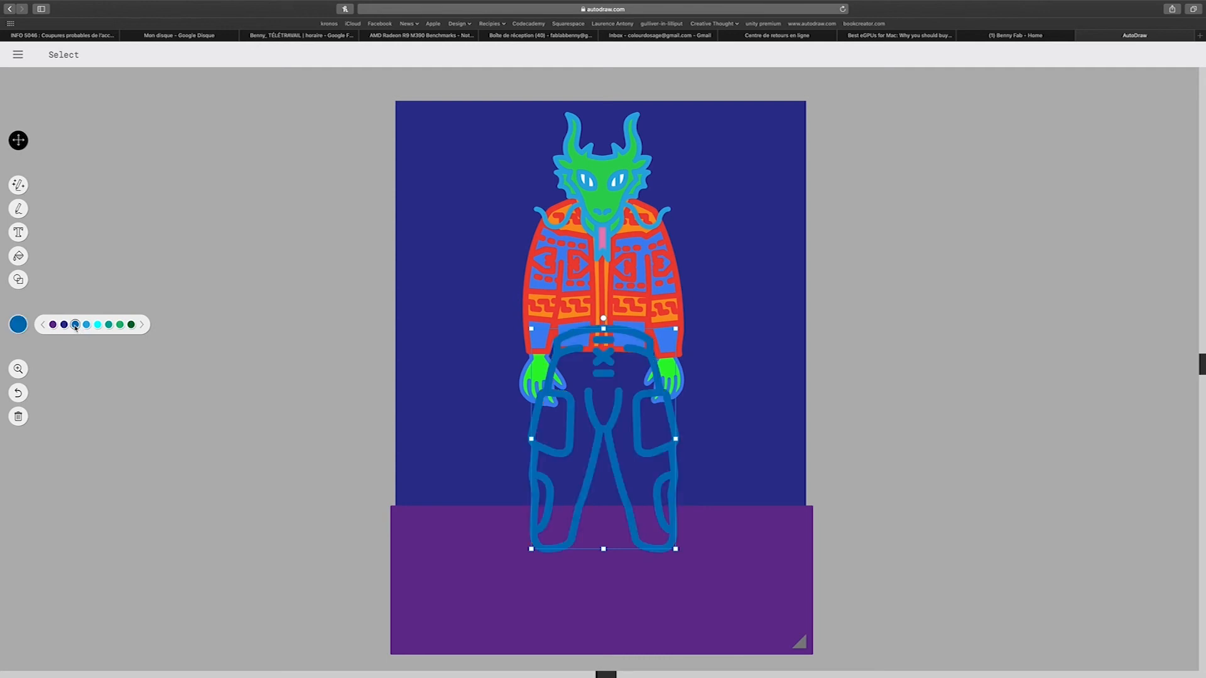
left_click(141, 326)
left_click(98, 325)
Step: Fill the trousers with bright blue inside their orange outline
left_click(18, 256)
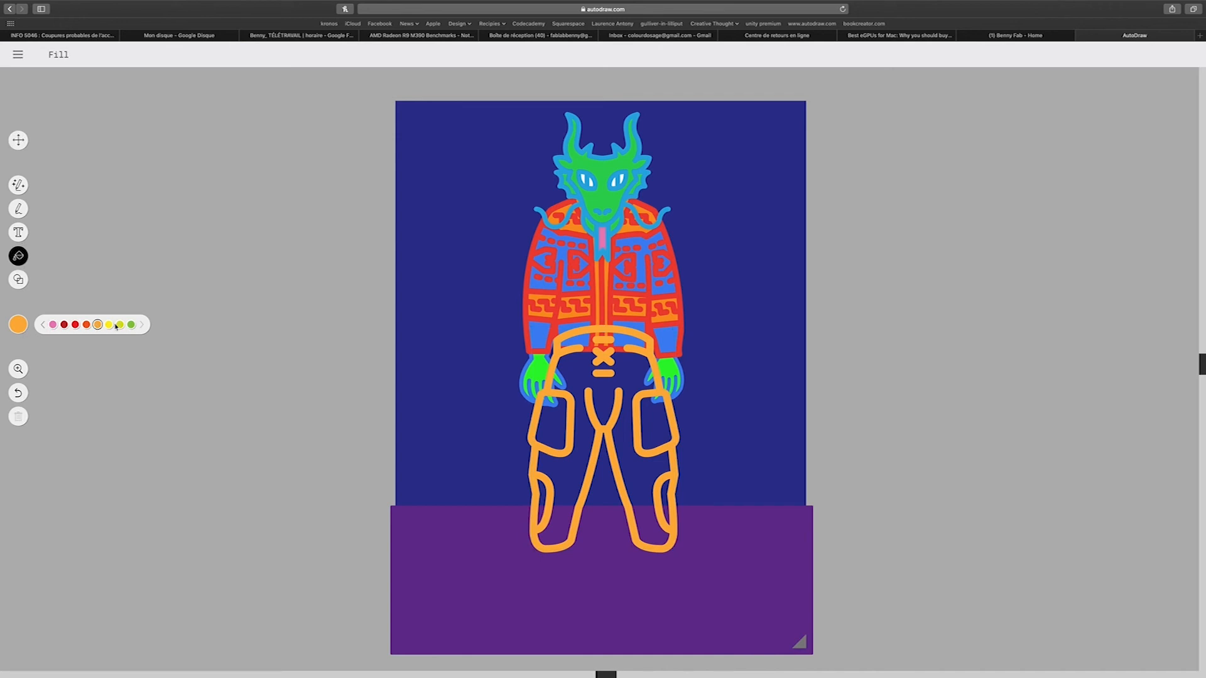
left_click(43, 325)
left_click(43, 324)
left_click(43, 325)
left_click(53, 325)
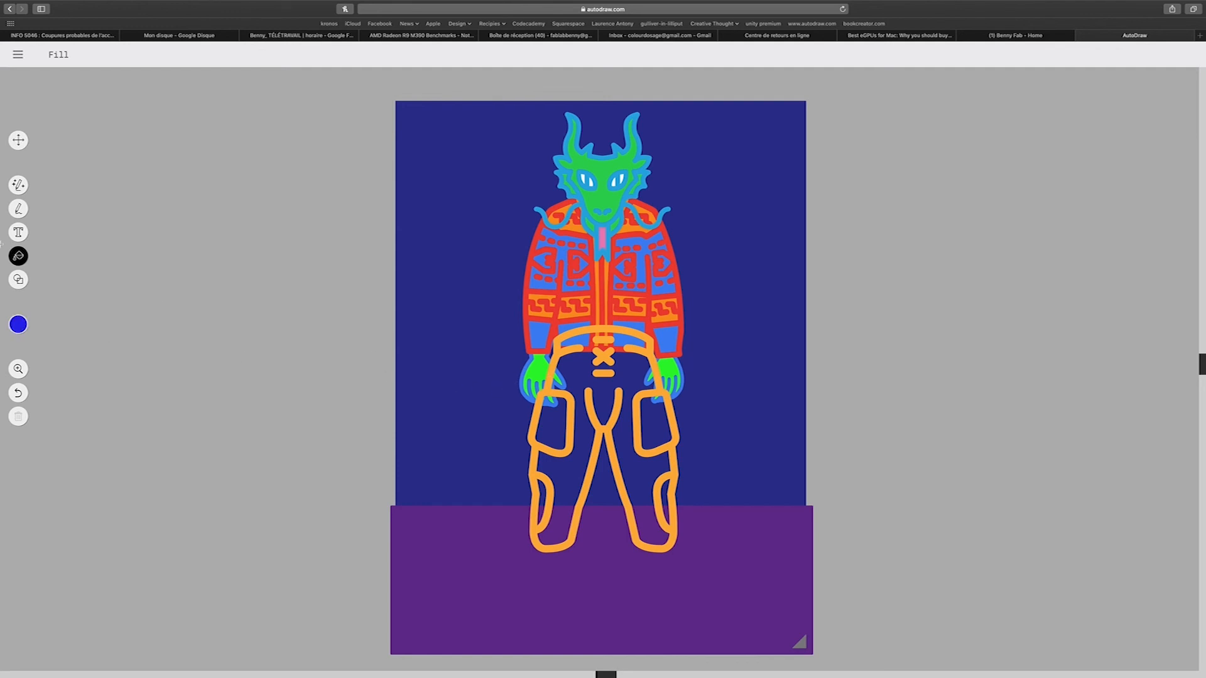
left_click(576, 372)
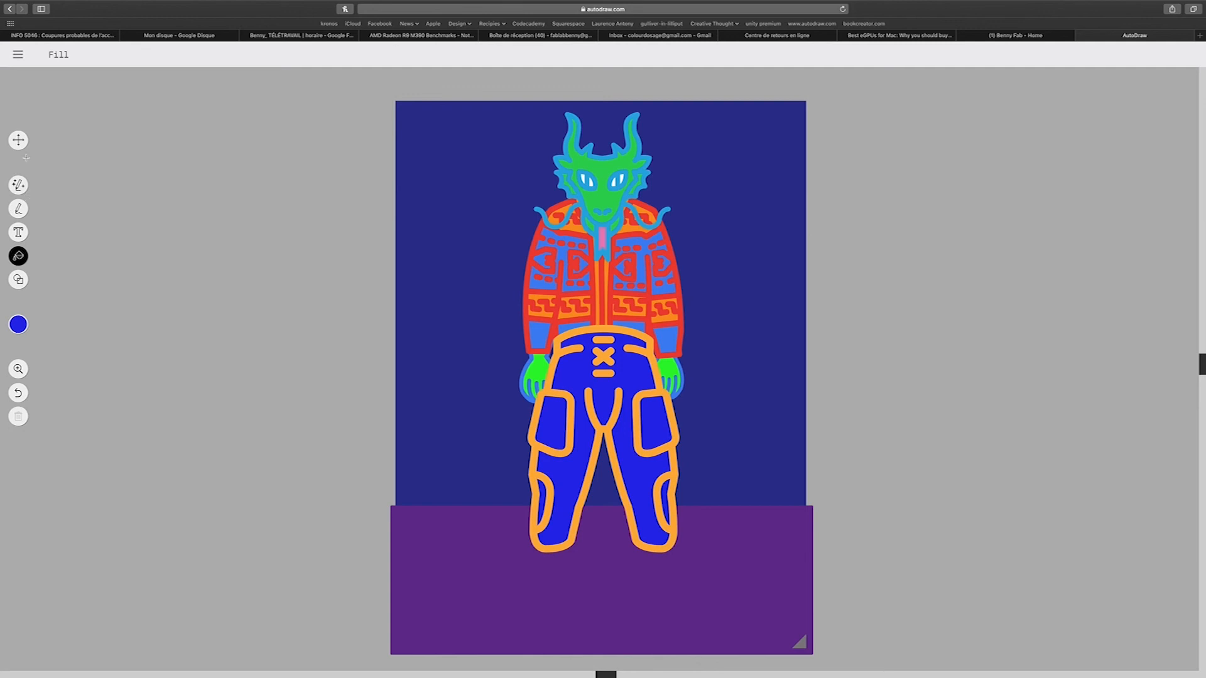
Step: Layer the trousers behind the jacket and hands but in front of the purple rectangle, and nudge them slightly to centre them
left_click(18, 140)
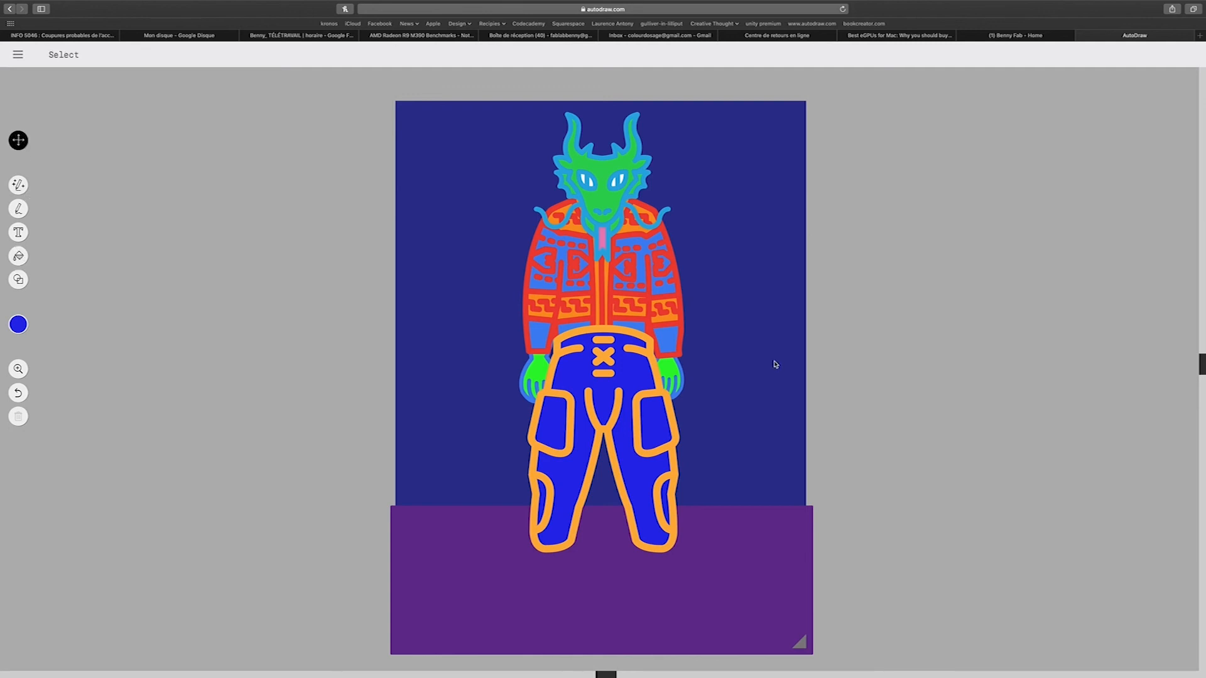
left_click(615, 369)
key("shift+Down")
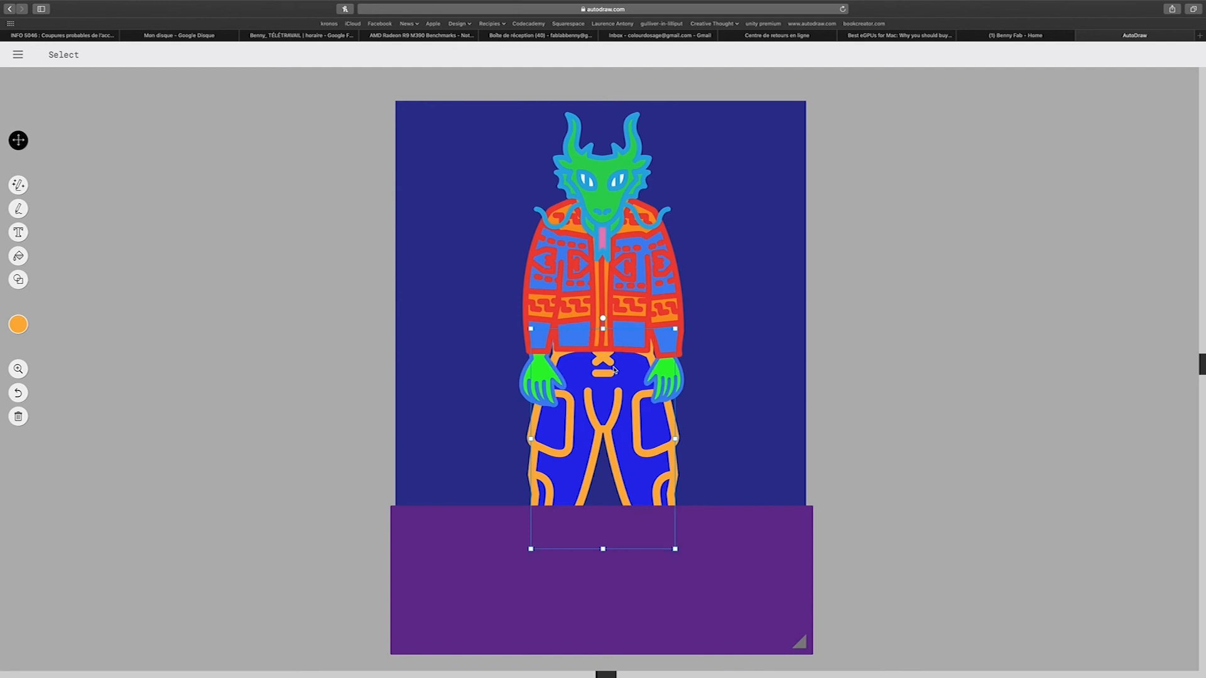
left_click(735, 534)
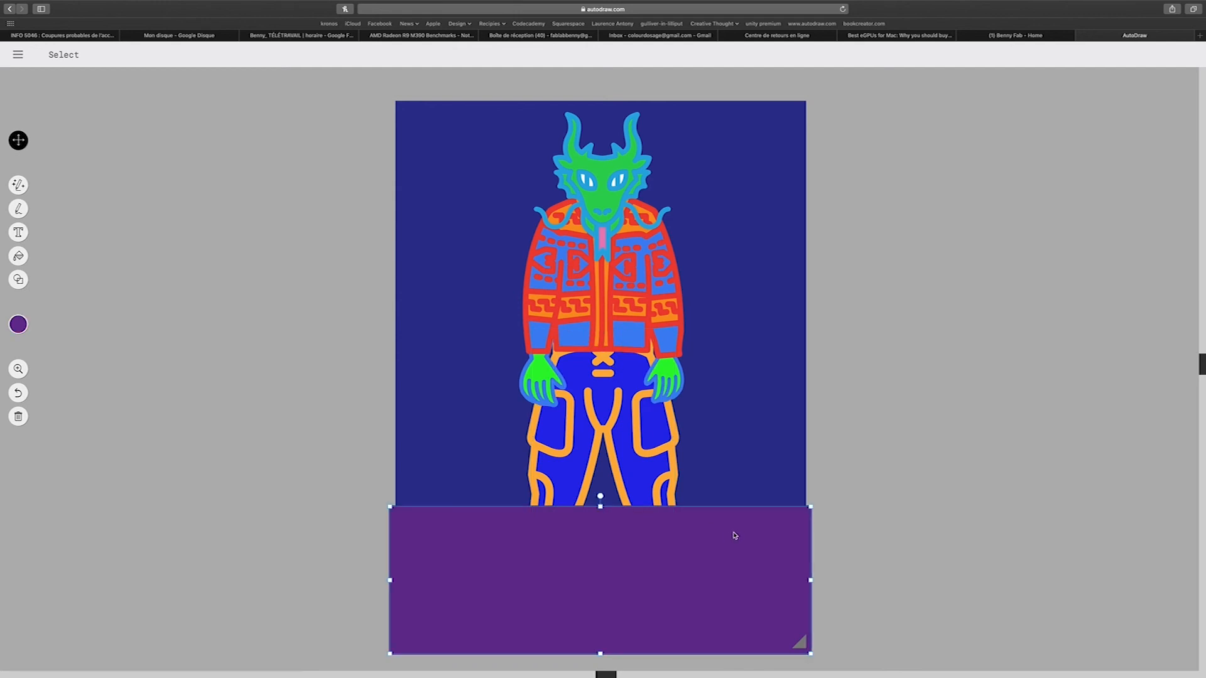
key("shift+Down")
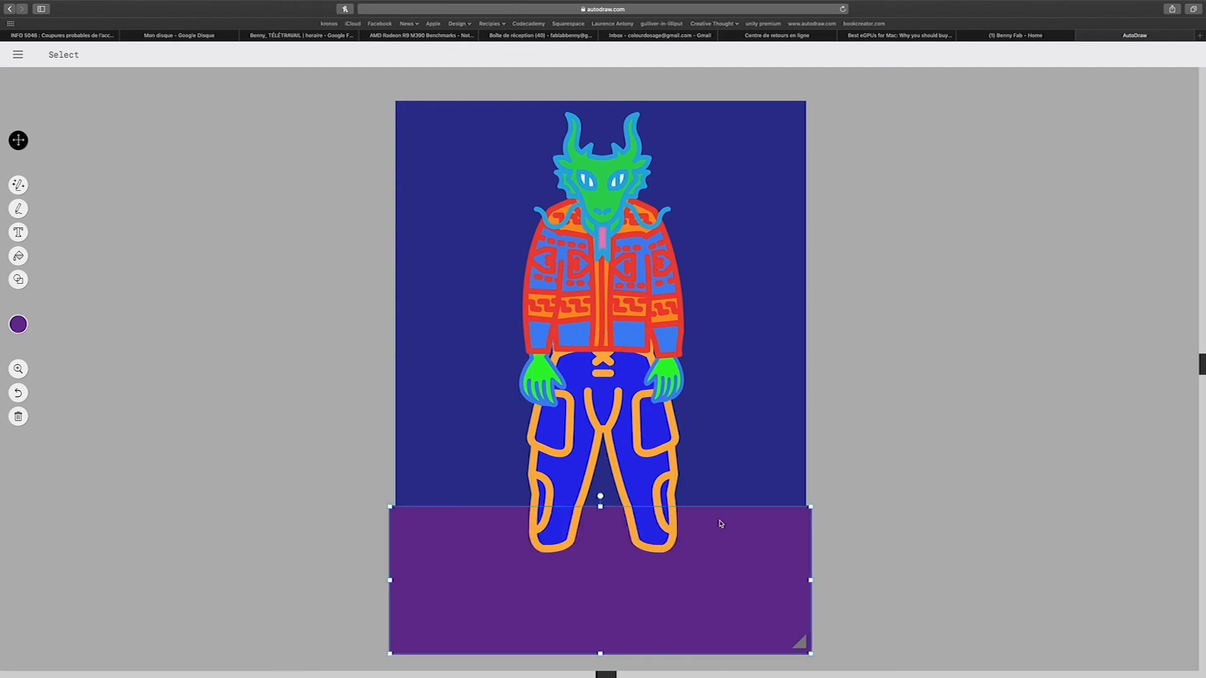
left_click(601, 433)
left_click_drag(601, 433, 605, 433)
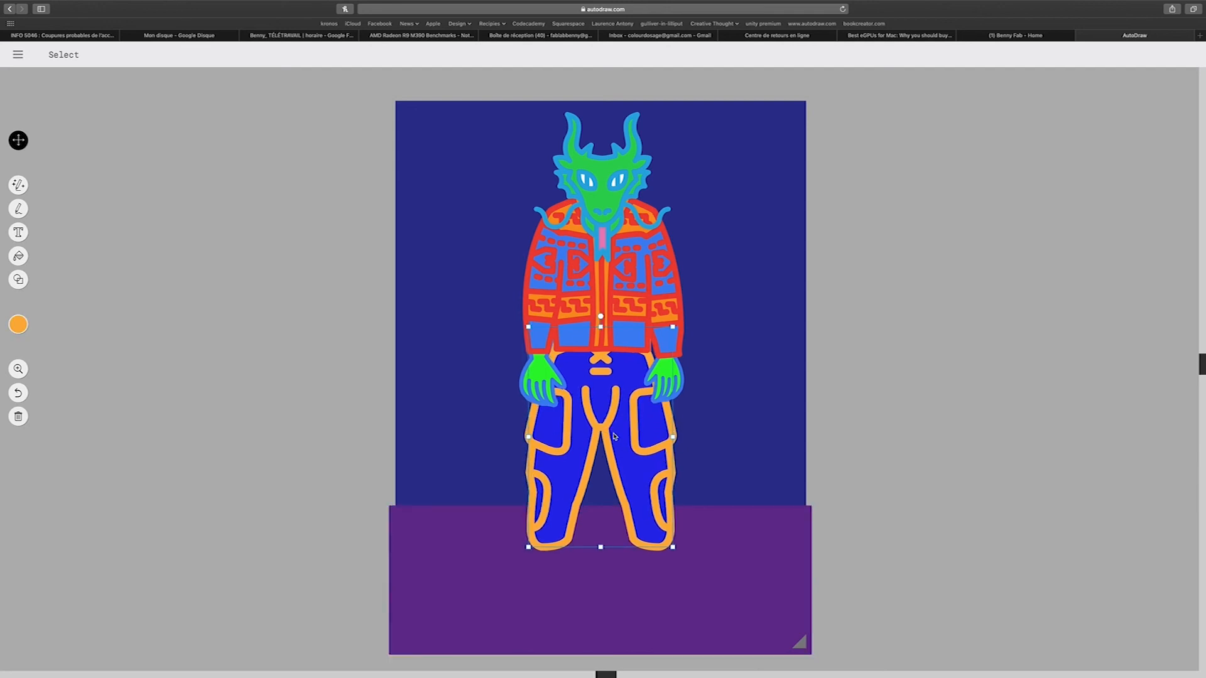
Step: Sketch a shoe below the left-hand trouser leg with AutoDraw and replace it with the suggested high-top sneaker
left_click(18, 184)
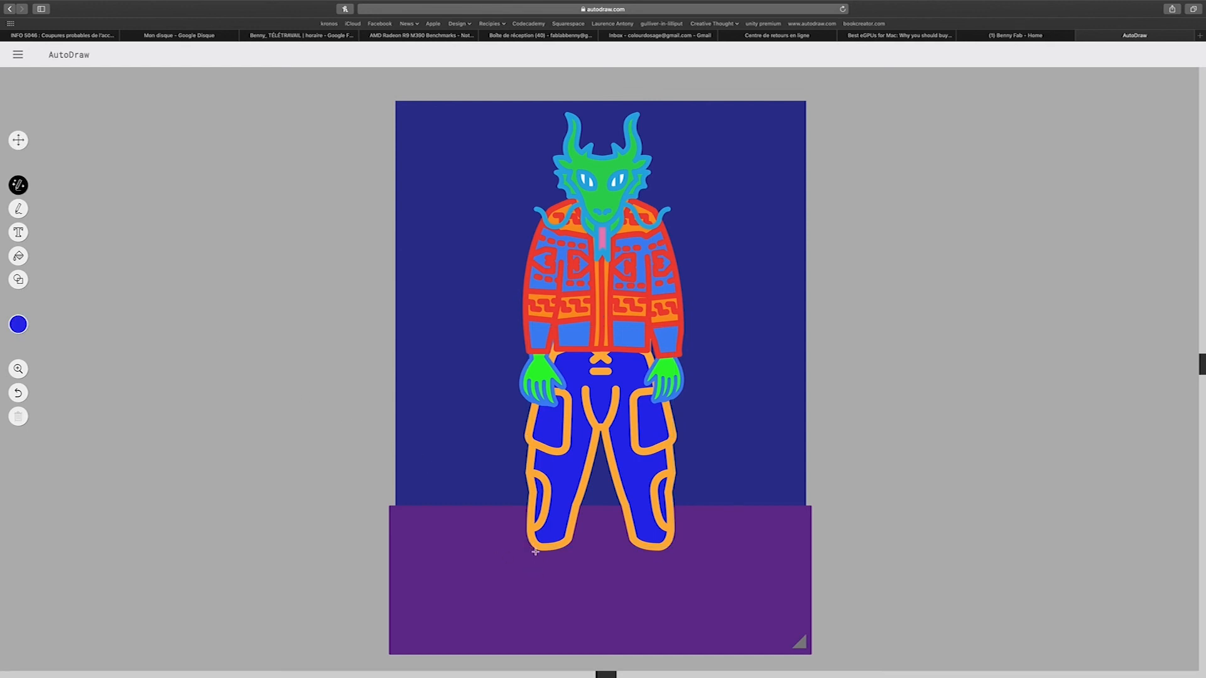
mouse_move(535, 551)
left_mouse_down()
mouse_move(485, 564)
mouse_move(478, 587)
mouse_move(559, 605)
mouse_move(576, 546)
mouse_move(532, 550)
left_mouse_up()
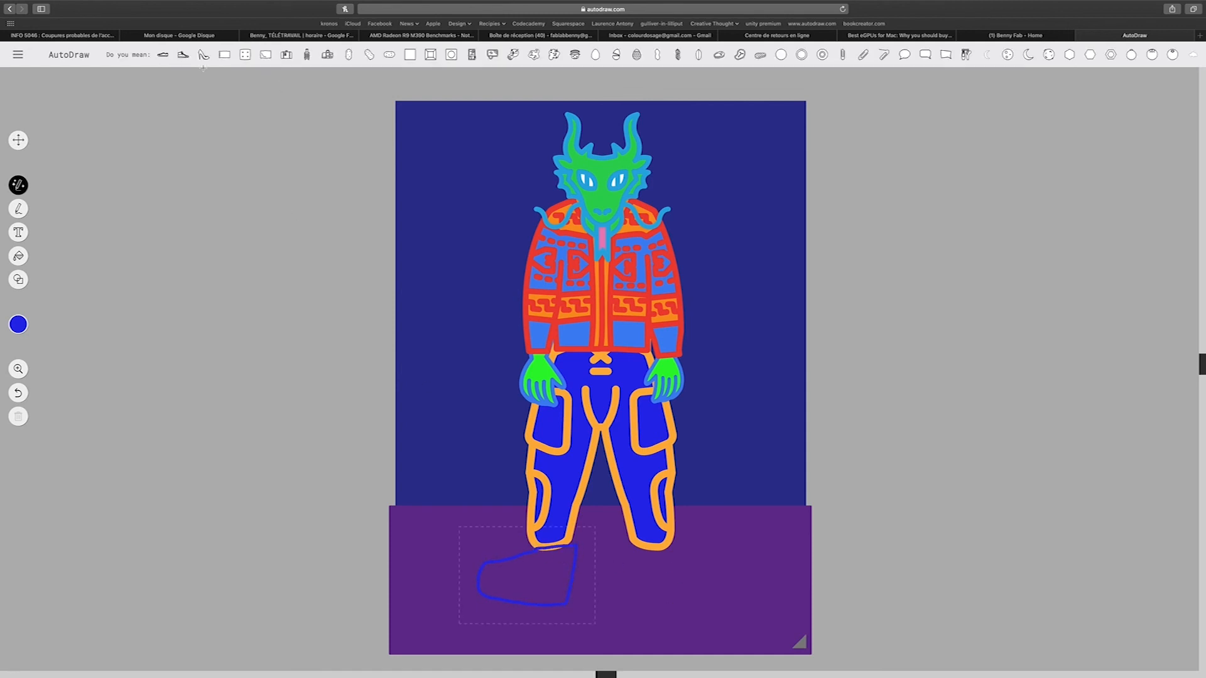
left_click(182, 55)
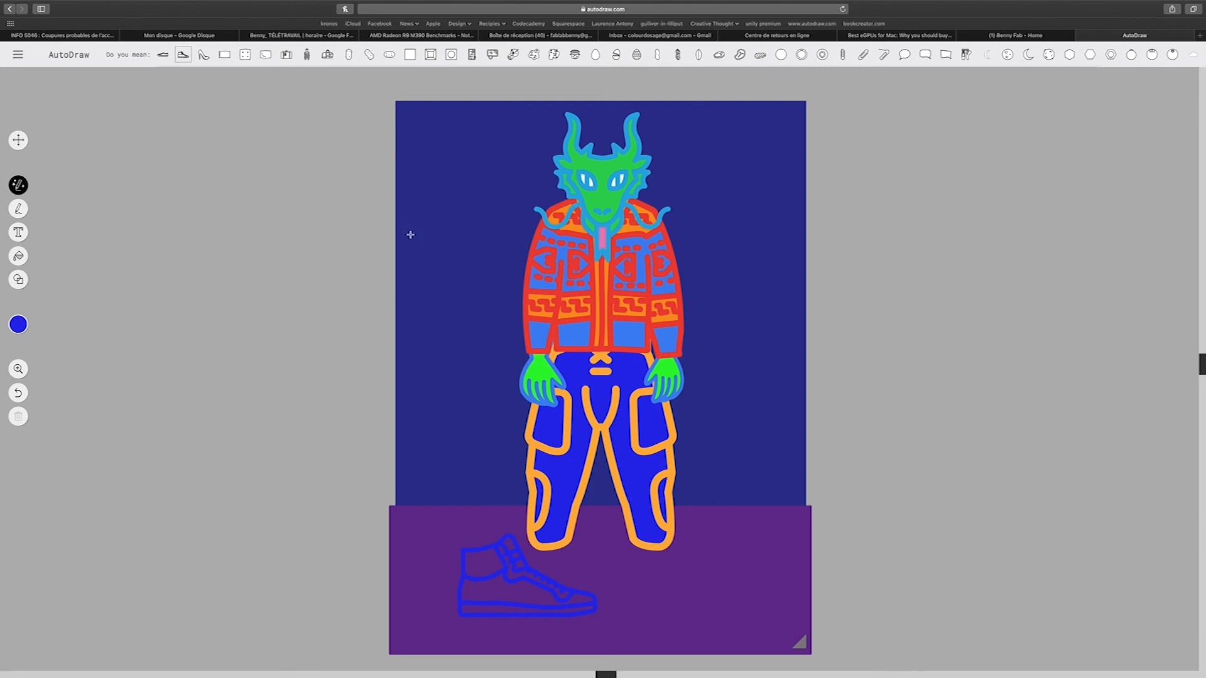
Step: Move the sneaker under the right-hand trouser leg and shrink it to fit the cuff, with its toe pointing outward
left_click(19, 141)
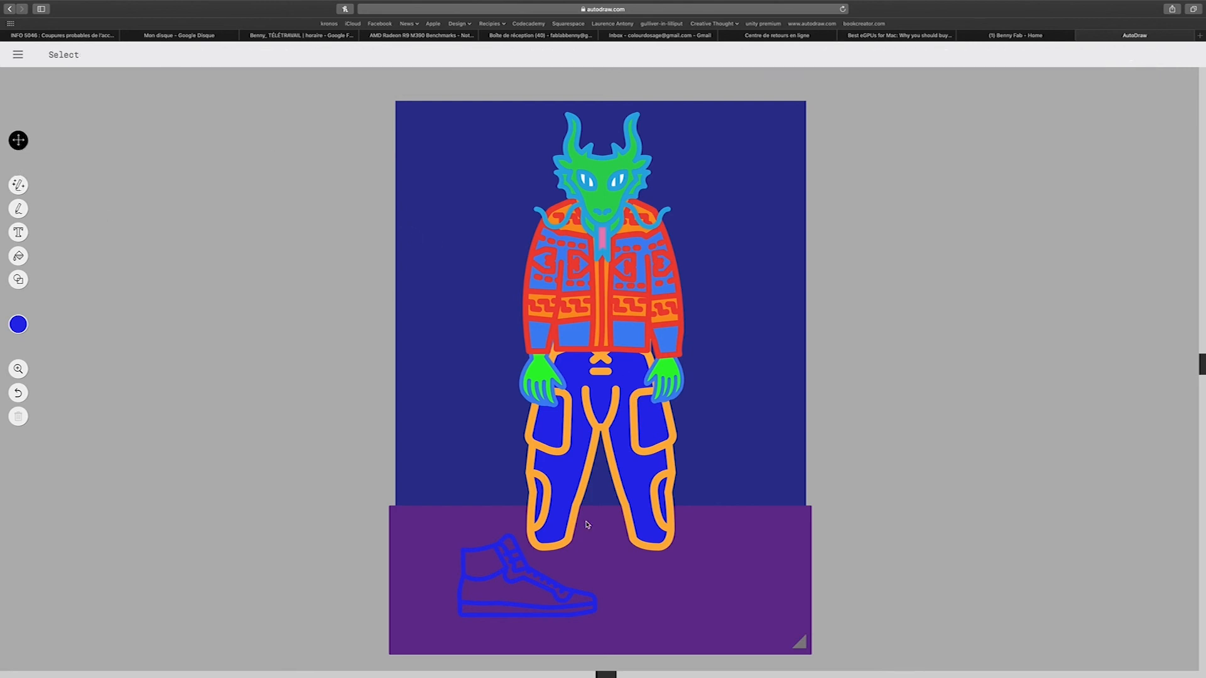
left_click_drag(525, 558, 691, 556)
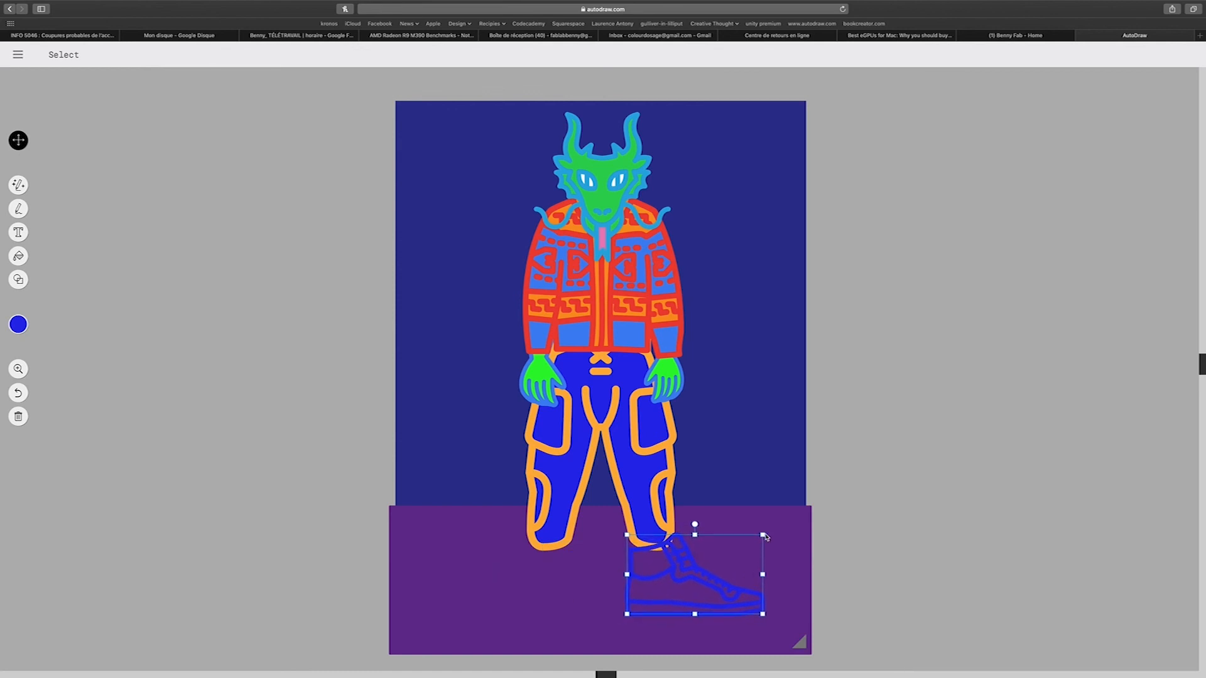
left_click_drag(765, 537, 682, 562)
left_click_drag(674, 561, 670, 563)
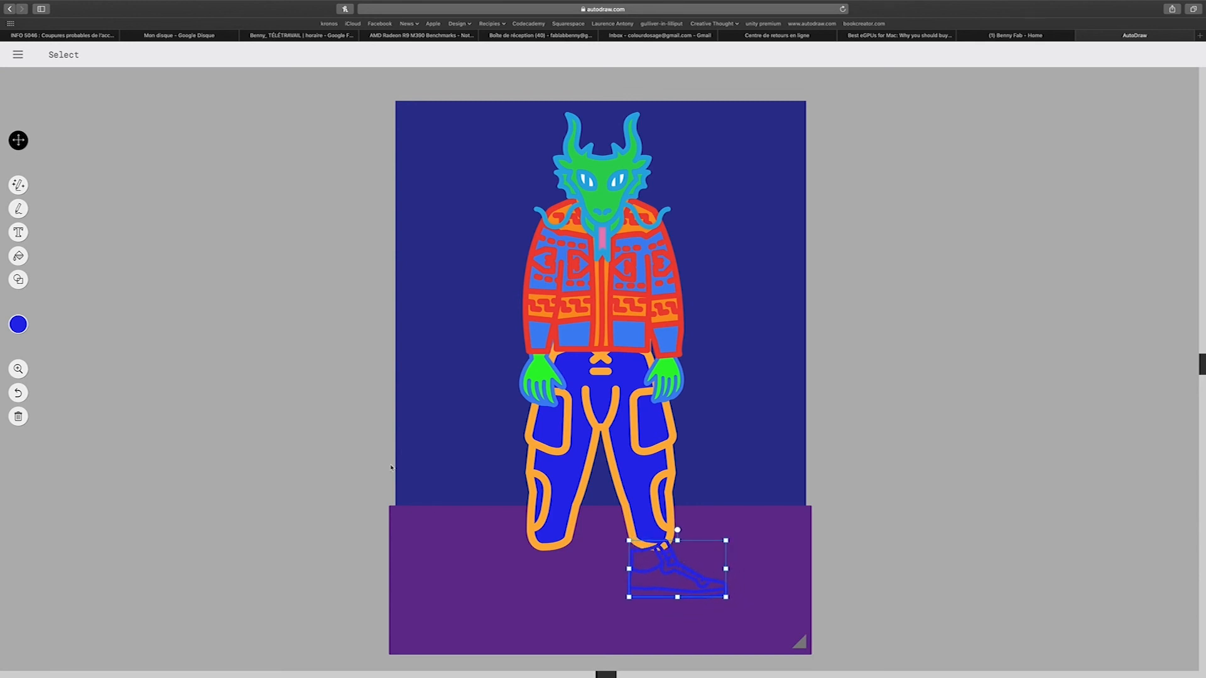
Step: Recolour the sneaker's outline very light grey
left_click(17, 325)
left_click(43, 325)
left_click(52, 325)
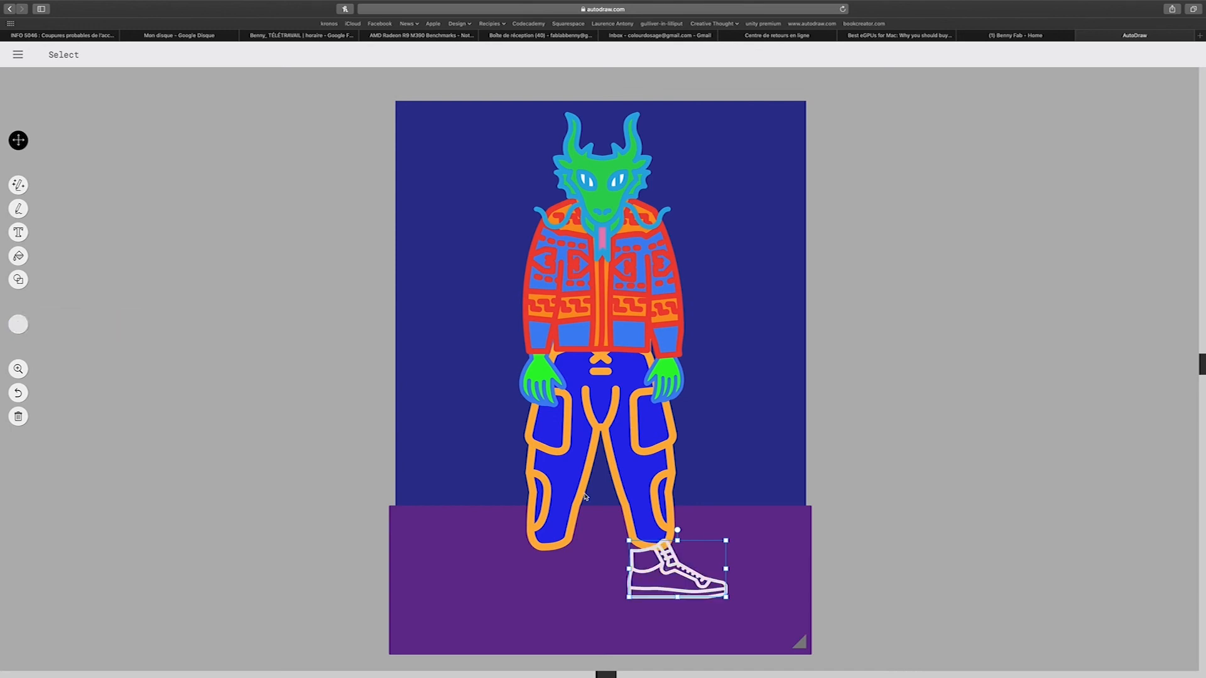
Step: Fill the sneaker with bright red and reopen the fill colour choices
left_click(28, 326)
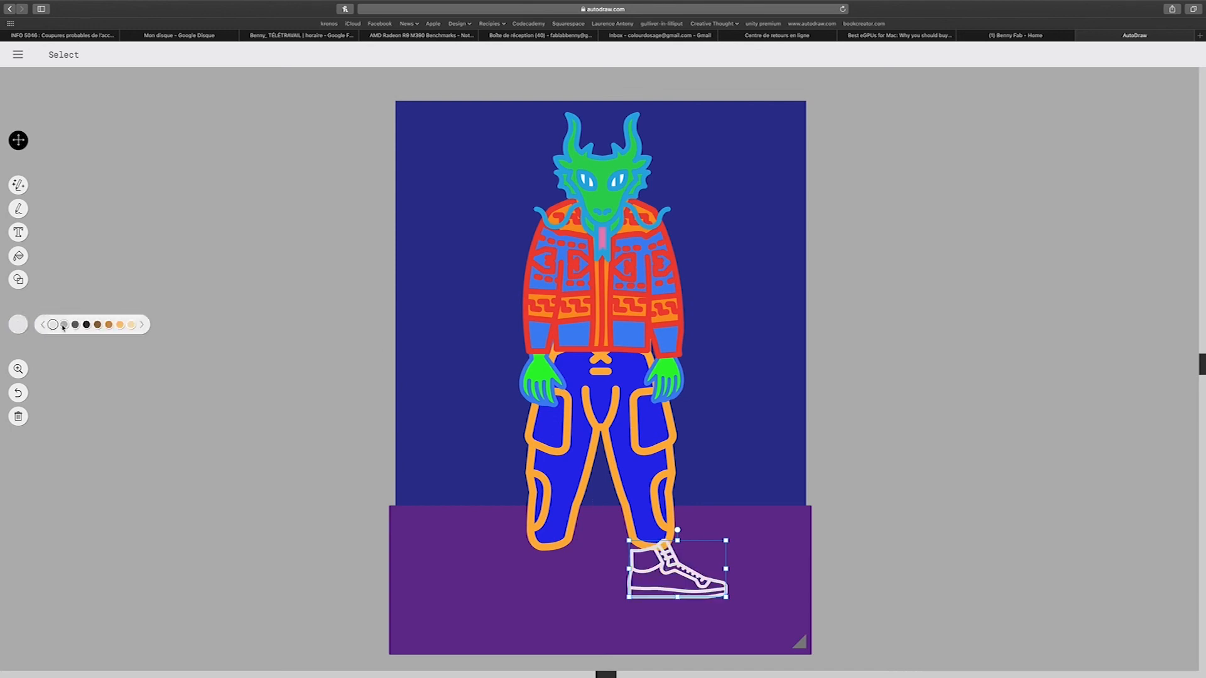
left_click(141, 325)
left_click(141, 326)
left_click(141, 325)
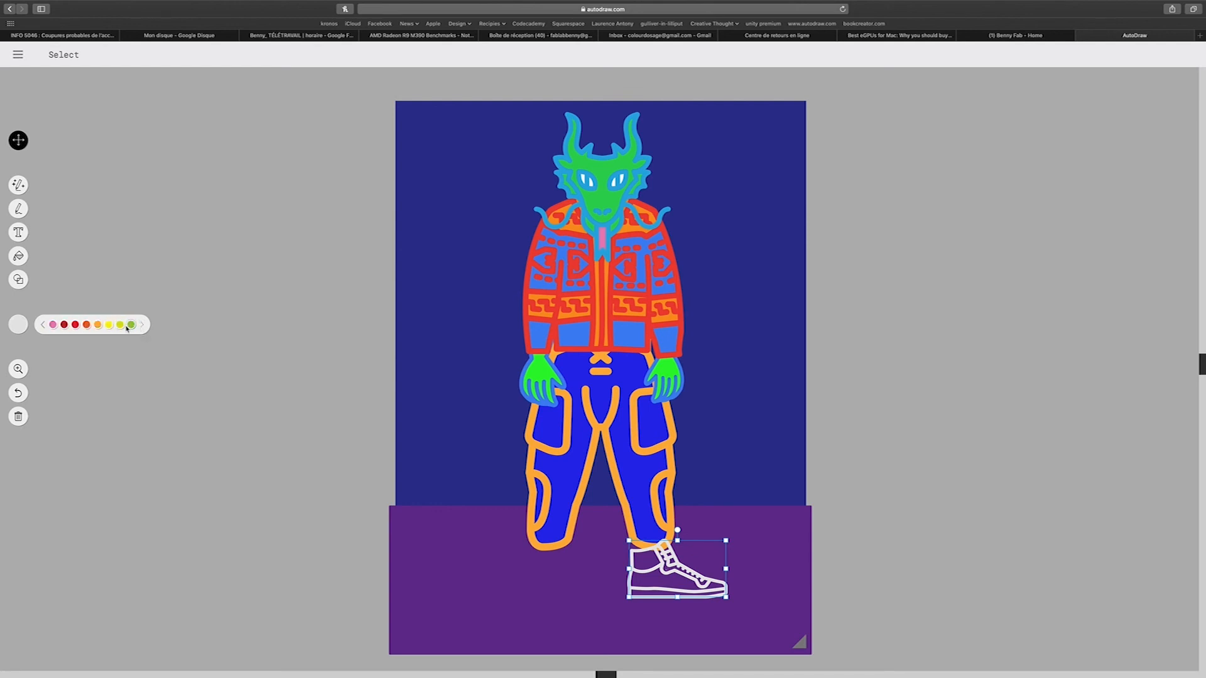
left_click(19, 256)
left_click(75, 325)
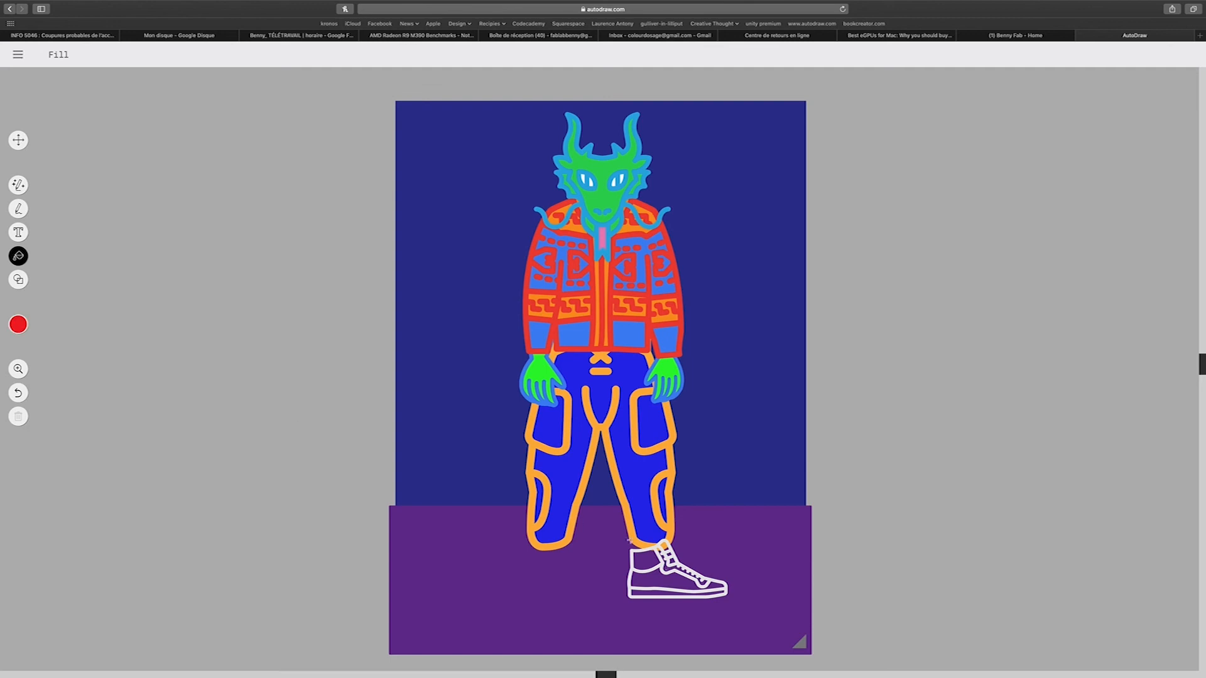
left_click(646, 577)
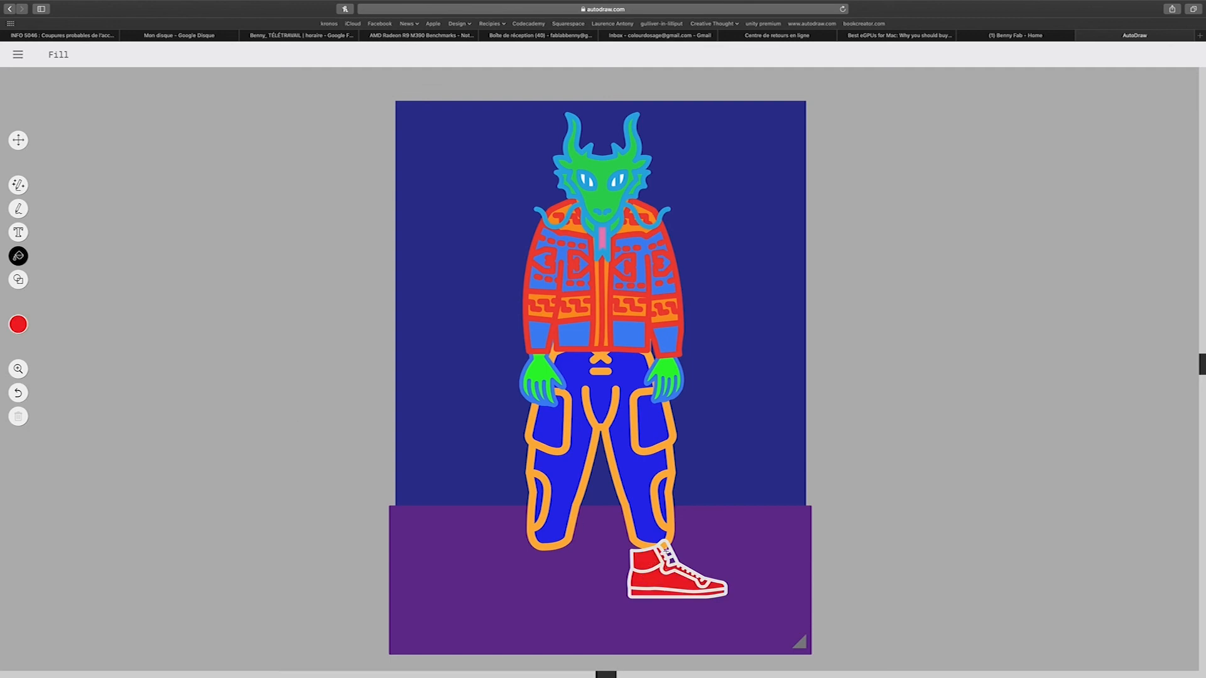
left_click(19, 325)
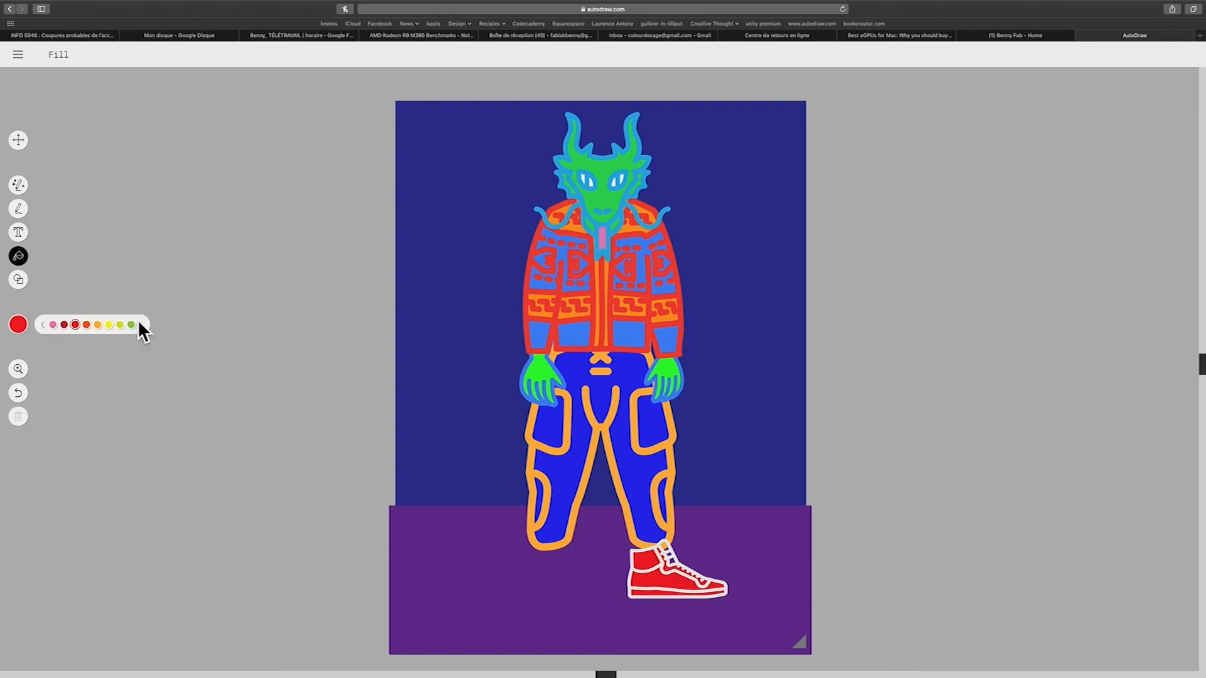
Step: Fill the sneaker's tongue area behind the laces with white
left_click(43, 325)
left_click(132, 325)
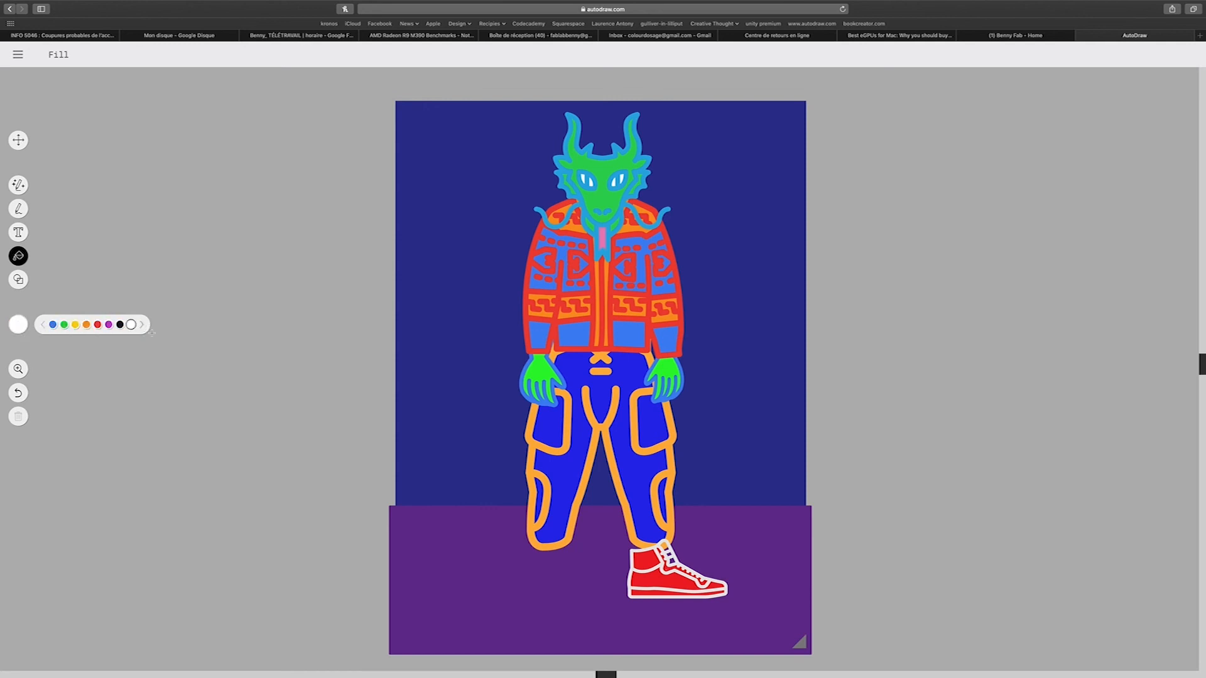
left_click(667, 552)
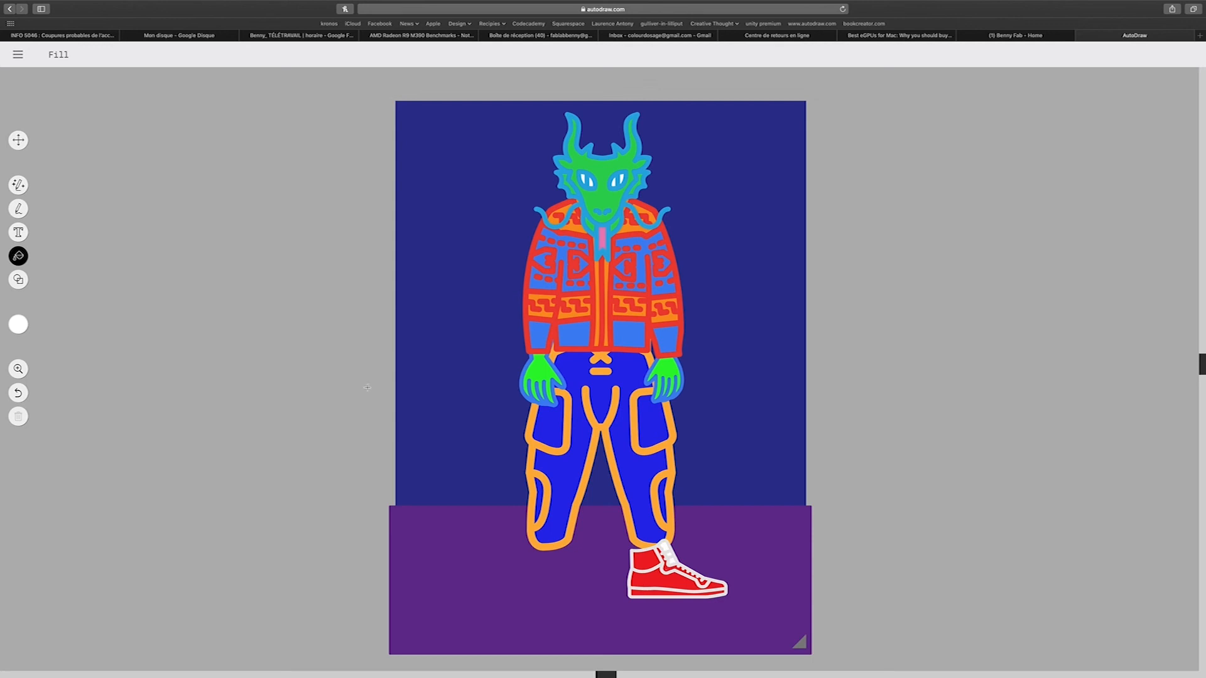
Step: Duplicate the sneaker, mirror the copy so its toe points outward under the other trouser leg, and nudge the original slightly outward
left_click(19, 140)
left_click(653, 567)
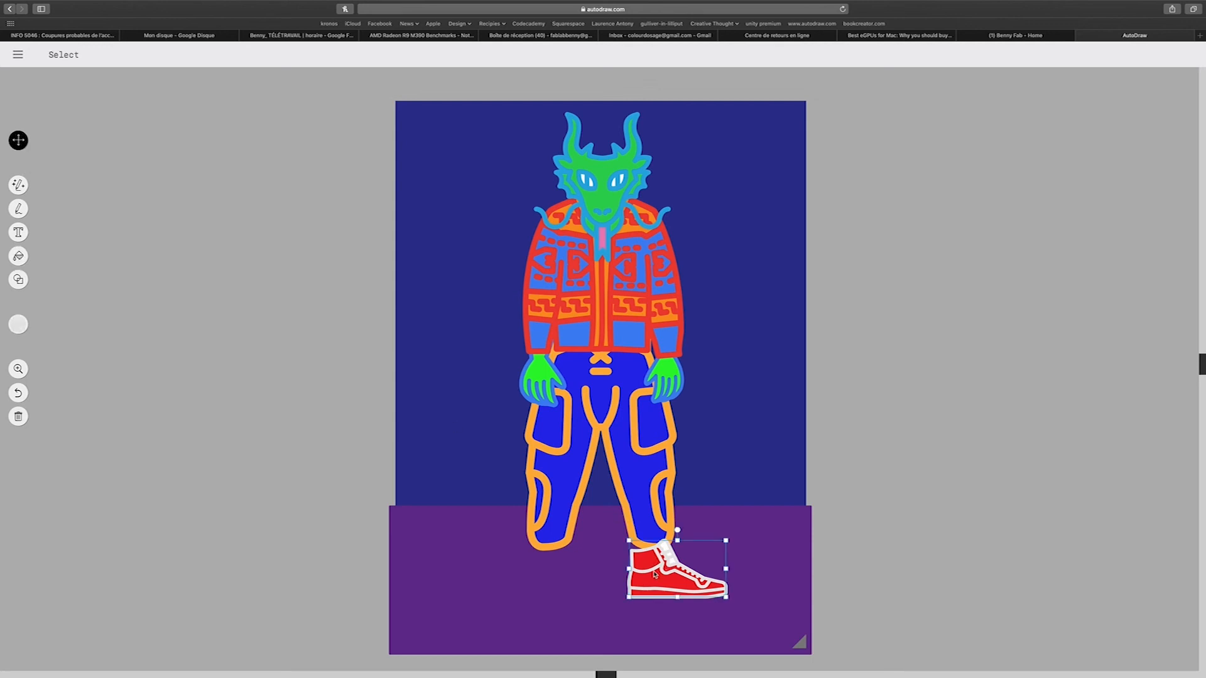
left_click_drag(653, 573, 554, 572)
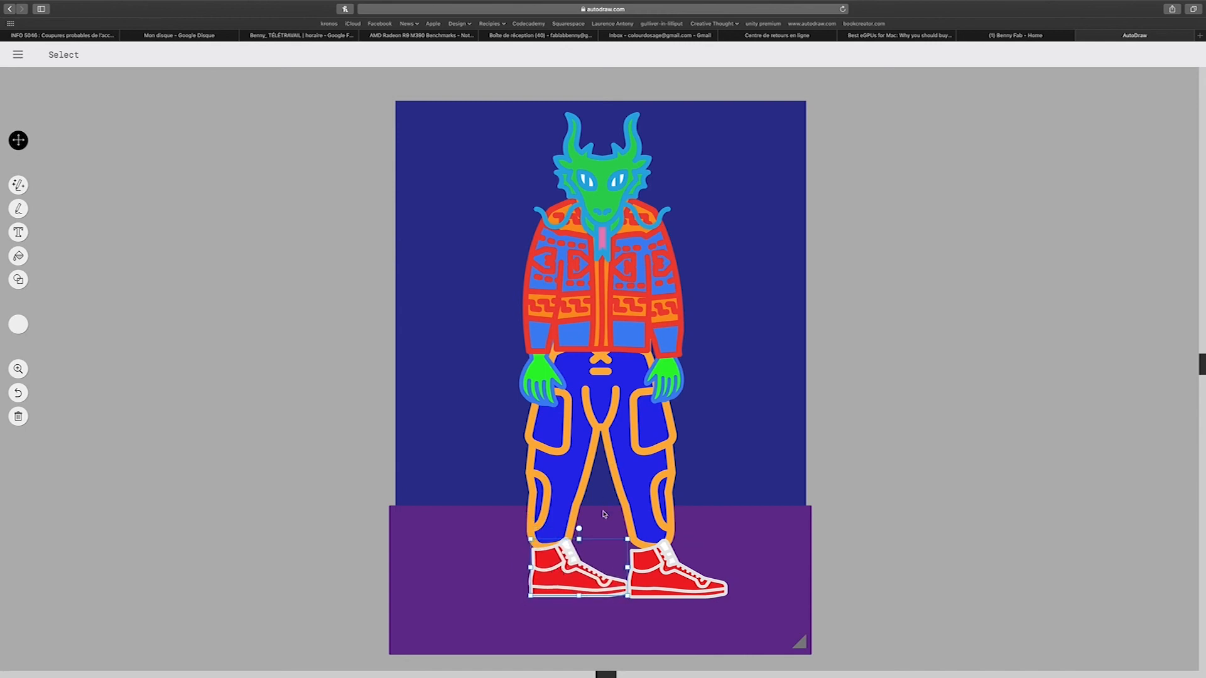
left_click_drag(627, 568, 542, 560)
left_click_drag(647, 574, 652, 572)
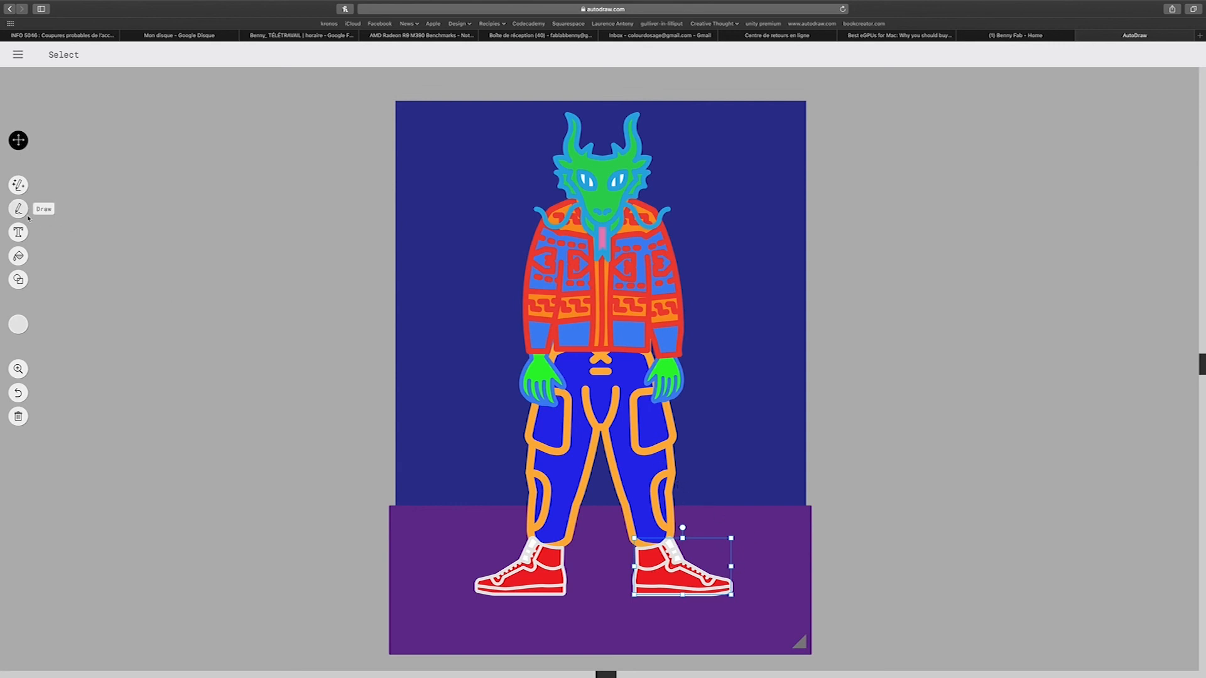
Step: Sketch a jagged wing beside the figure's left-hand shoulder with AutoDraw and replace it with the suggested bat shape
left_click(18, 185)
mouse_move(550, 204)
left_mouse_down()
mouse_move(440, 91)
mouse_move(278, 293)
mouse_move(344, 254)
mouse_move(373, 282)
mouse_move(532, 257)
left_mouse_up()
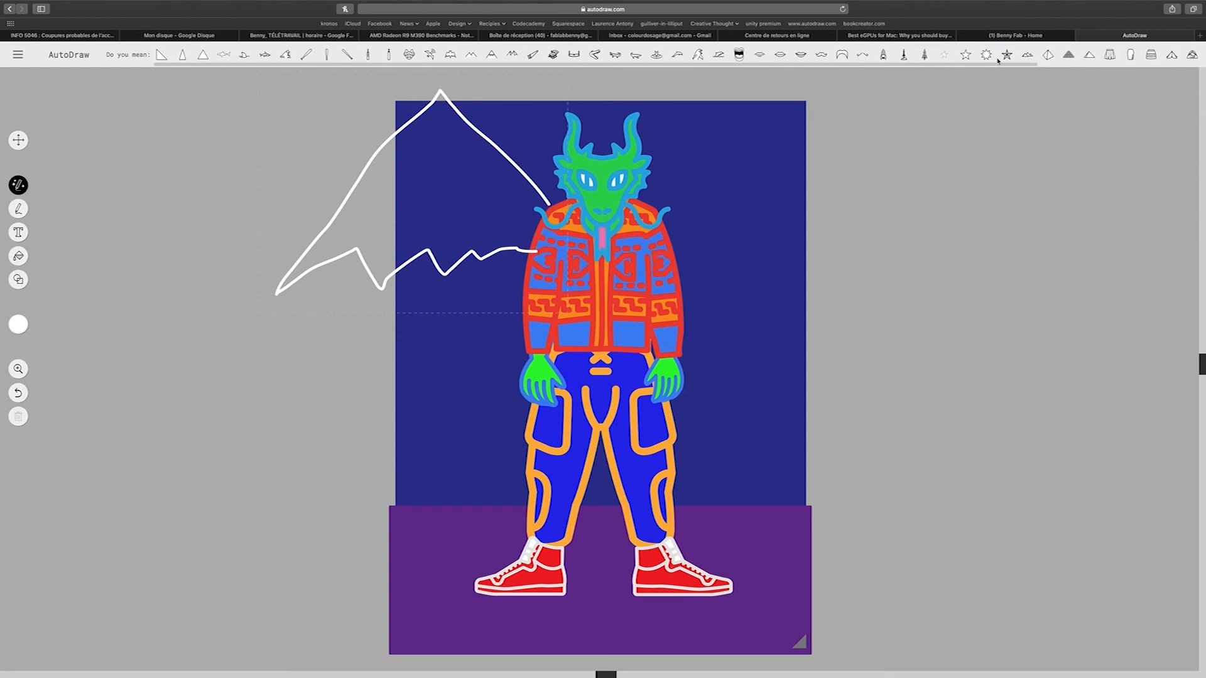
left_click(451, 56)
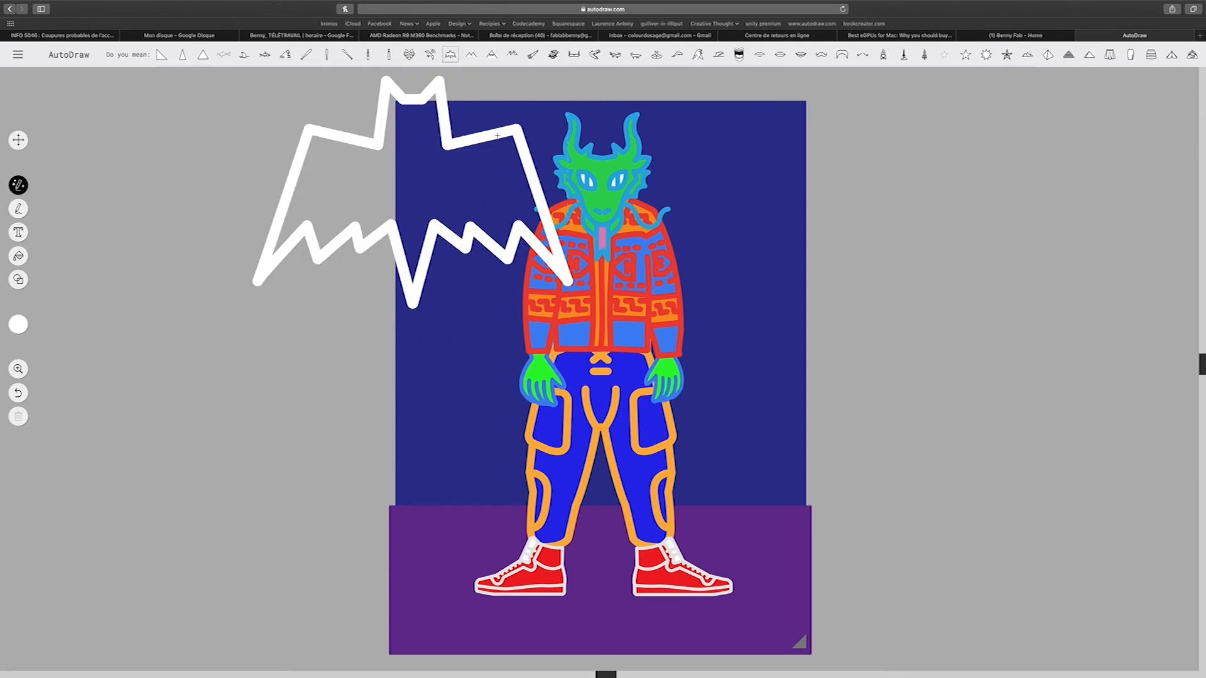
Step: Centre the bat shape on the upper torso, stretch it wide and flat, and send it behind the figure as wings
left_click(19, 140)
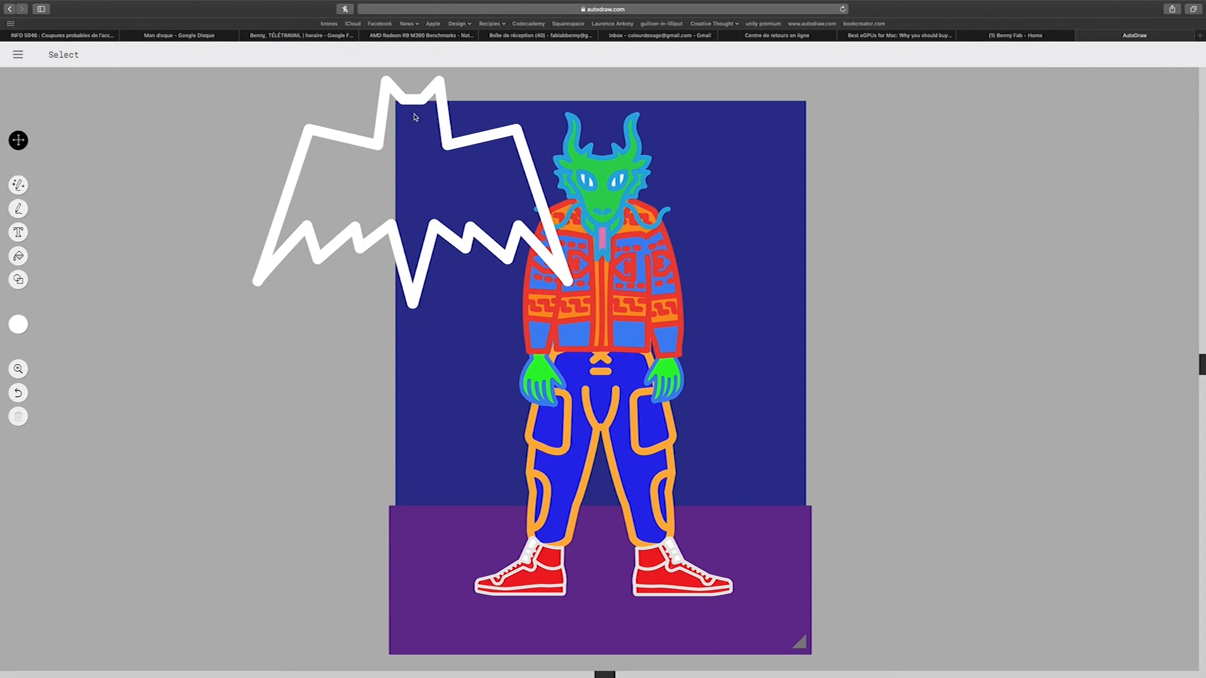
left_click(420, 106)
mouse_move(420, 105)
left_mouse_down()
mouse_move(615, 165)
mouse_move(603, 216)
left_mouse_up()
left_click_drag(446, 258, 362, 244)
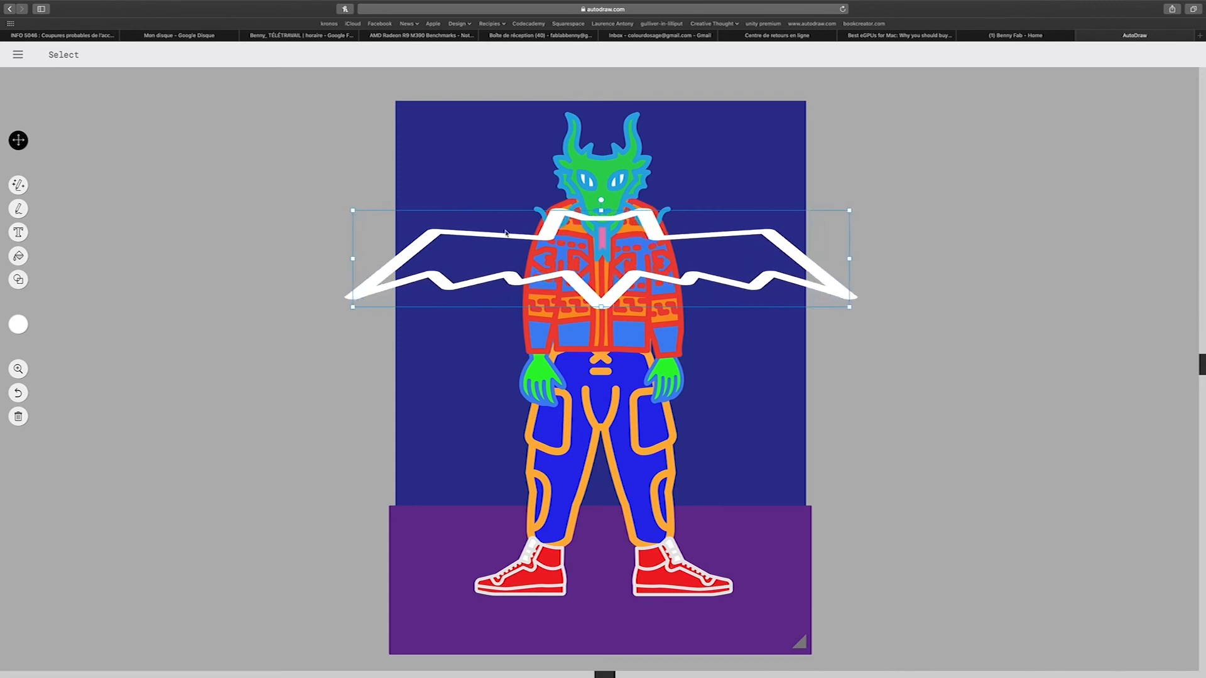
key("super+Down")
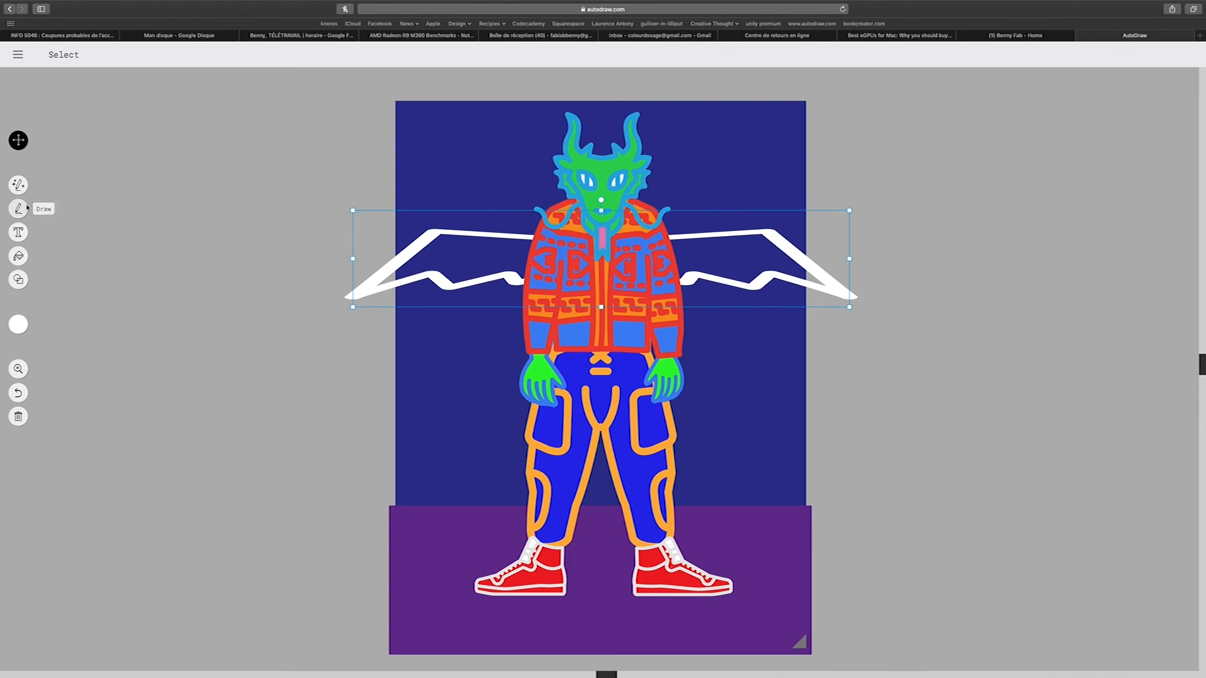
Step: Recolour the wings' outline blue and fill them with green
left_click(20, 325)
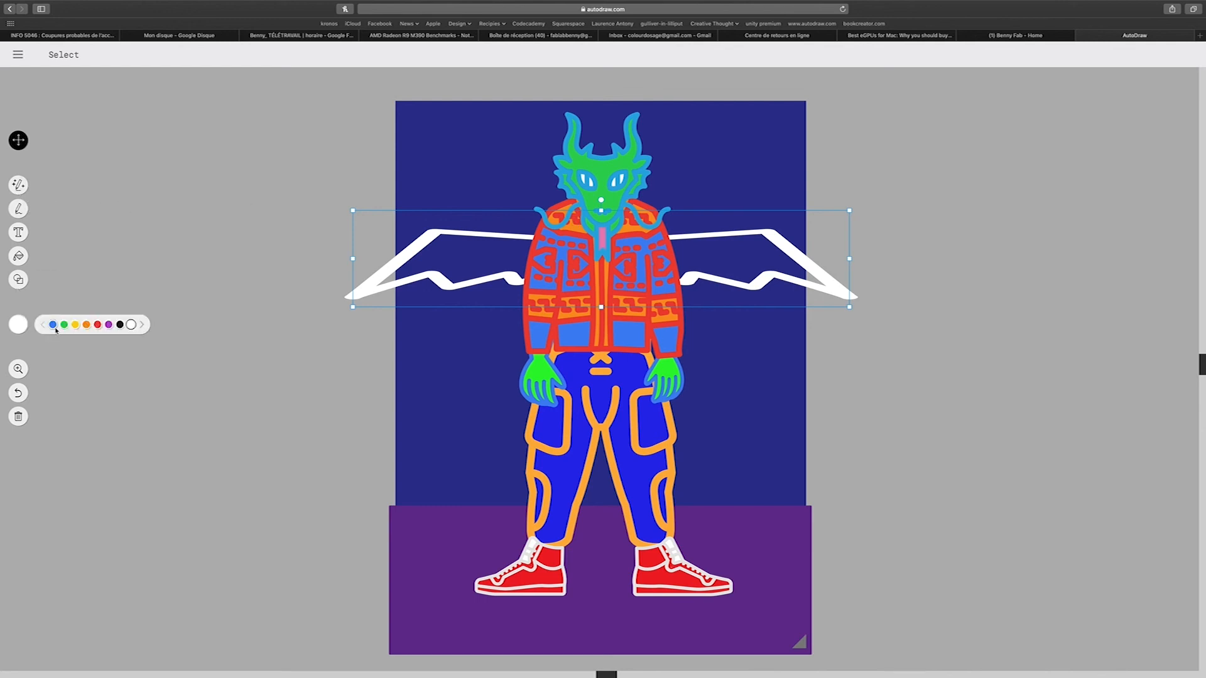
left_click(53, 324)
left_click(18, 255)
left_click(18, 325)
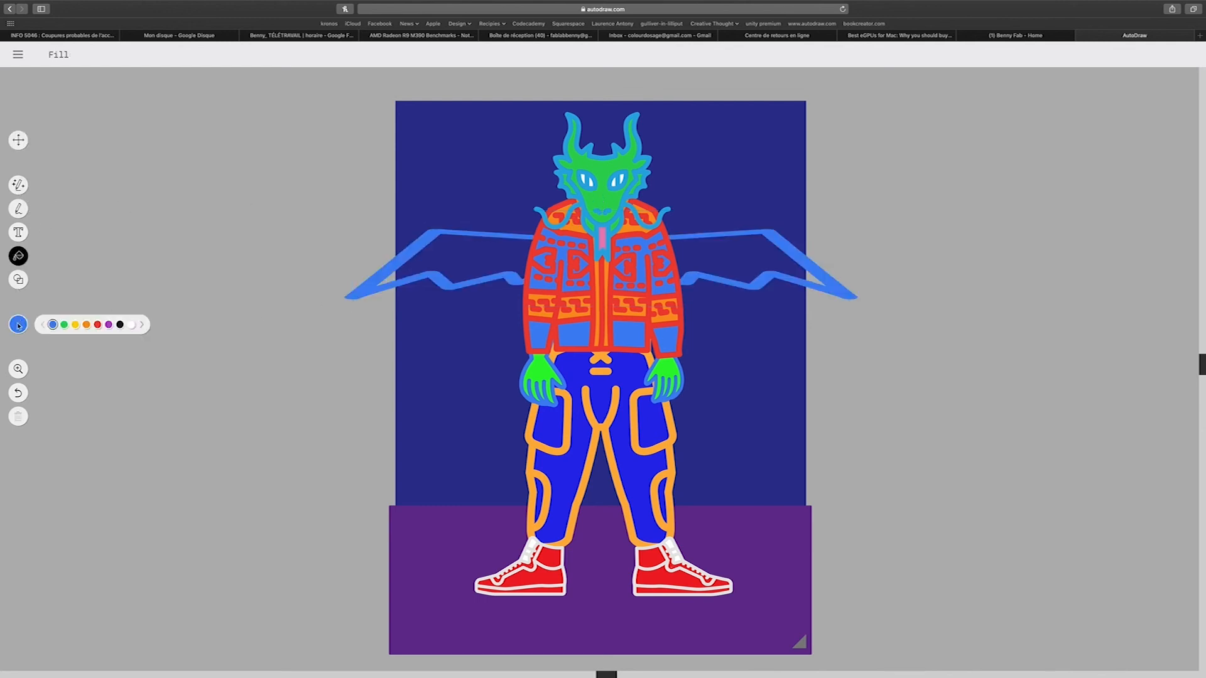
left_click(63, 325)
left_click(476, 262)
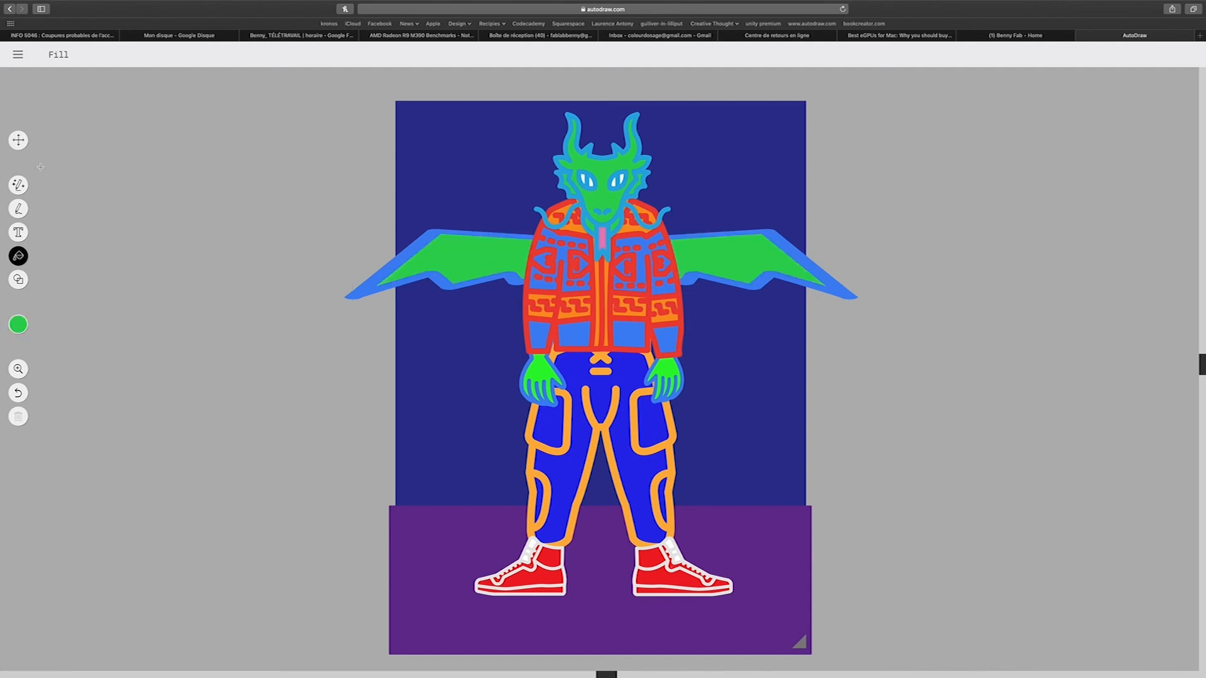
Step: Shrink the dragon head slightly about its centre, keeping it seated on the jacket collar
left_click(18, 140)
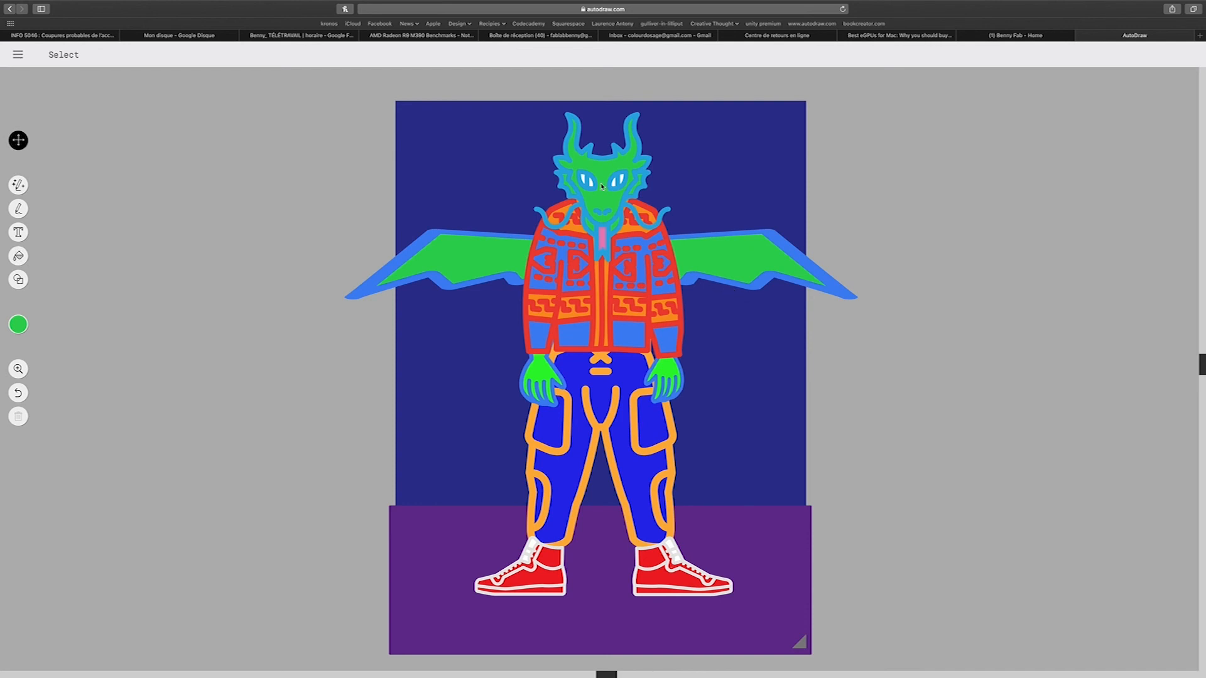
left_click(604, 158)
left_click_drag(534, 106, 550, 133)
left_click(553, 140)
left_click(568, 147)
left_click_drag(554, 135, 547, 126)
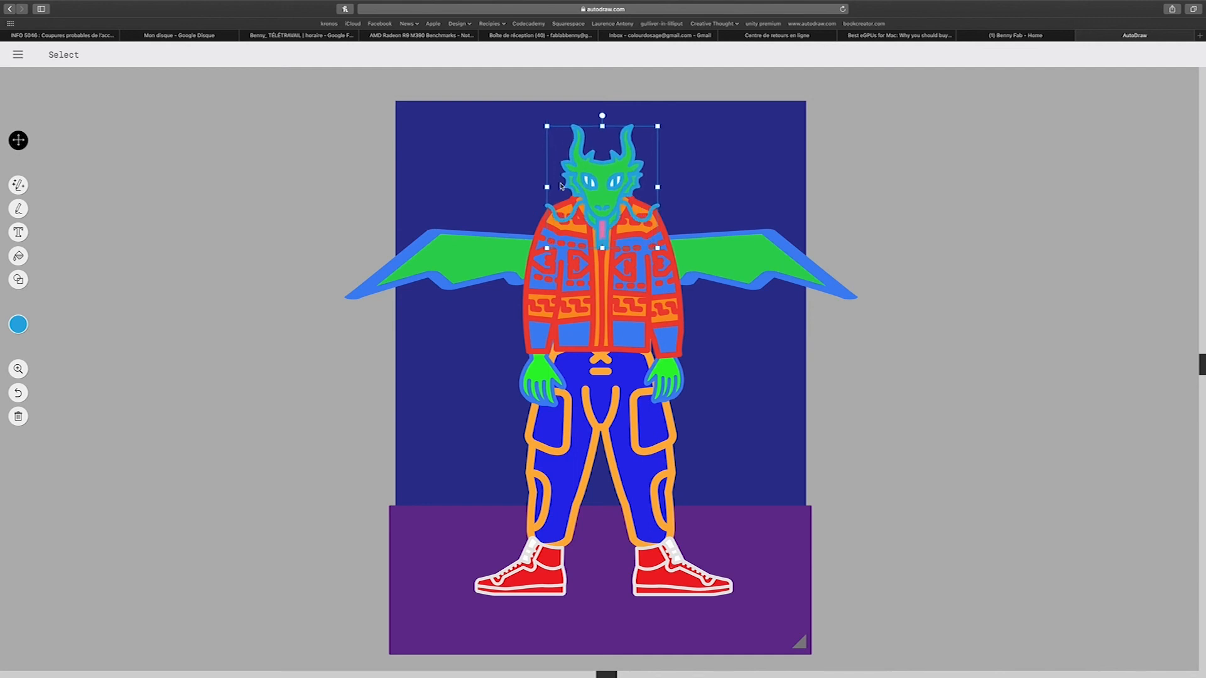
Step: Stretch the wings vertically up to the dragon's horns, then try them lower on the body and undo that move
left_click(565, 257)
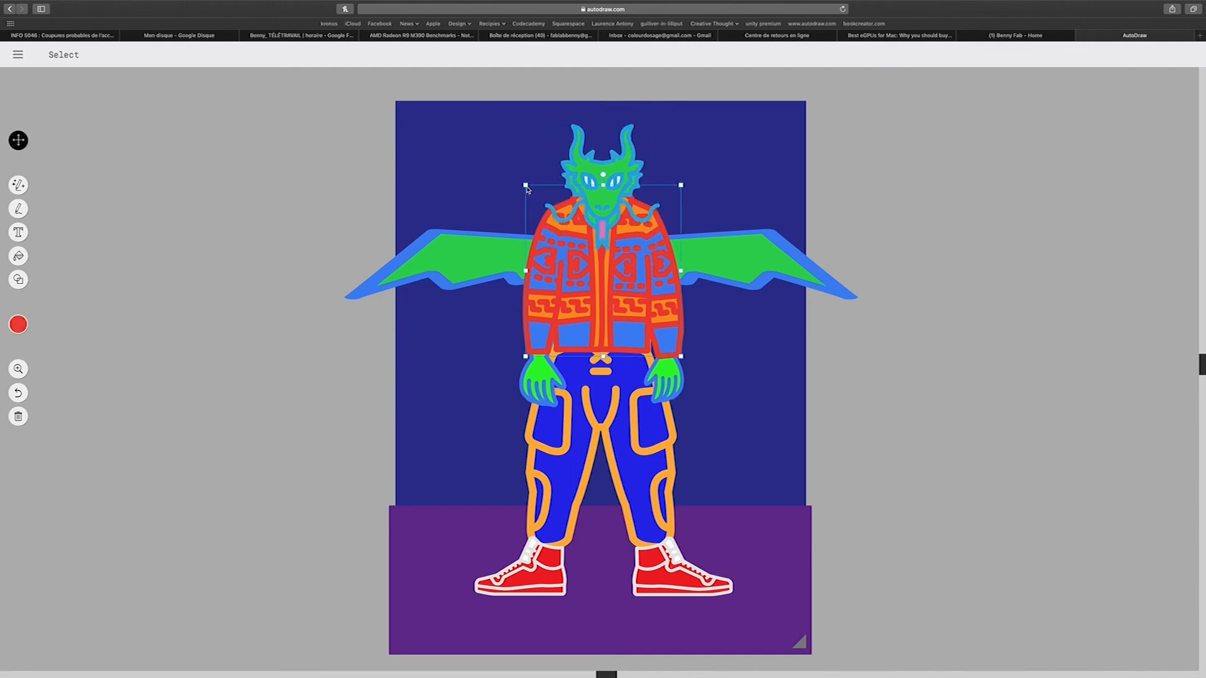
left_click(510, 243)
left_click_drag(601, 210, 601, 128)
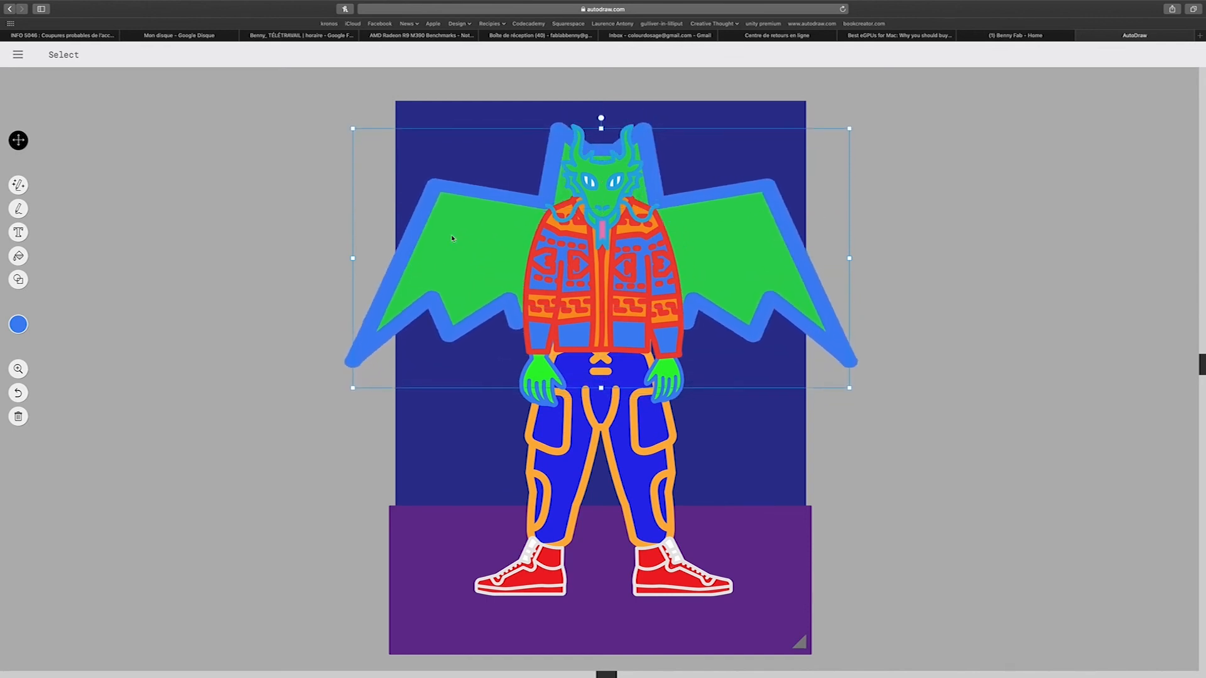
left_click_drag(502, 199, 503, 266)
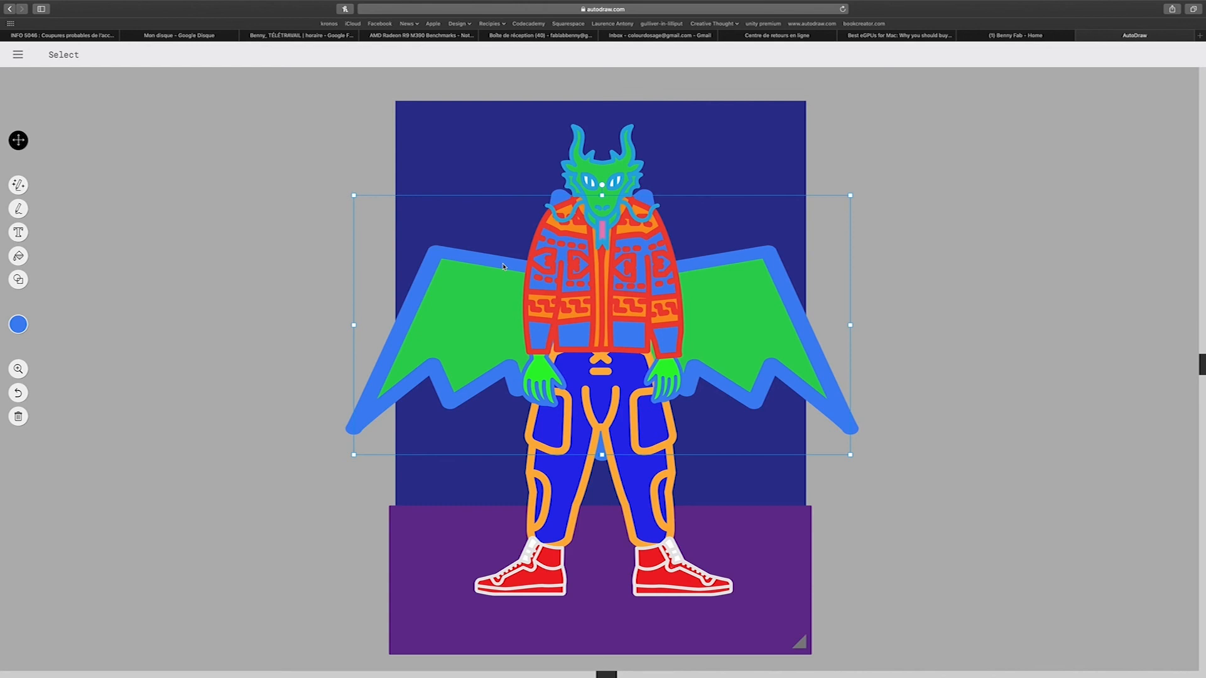
key("super+z")
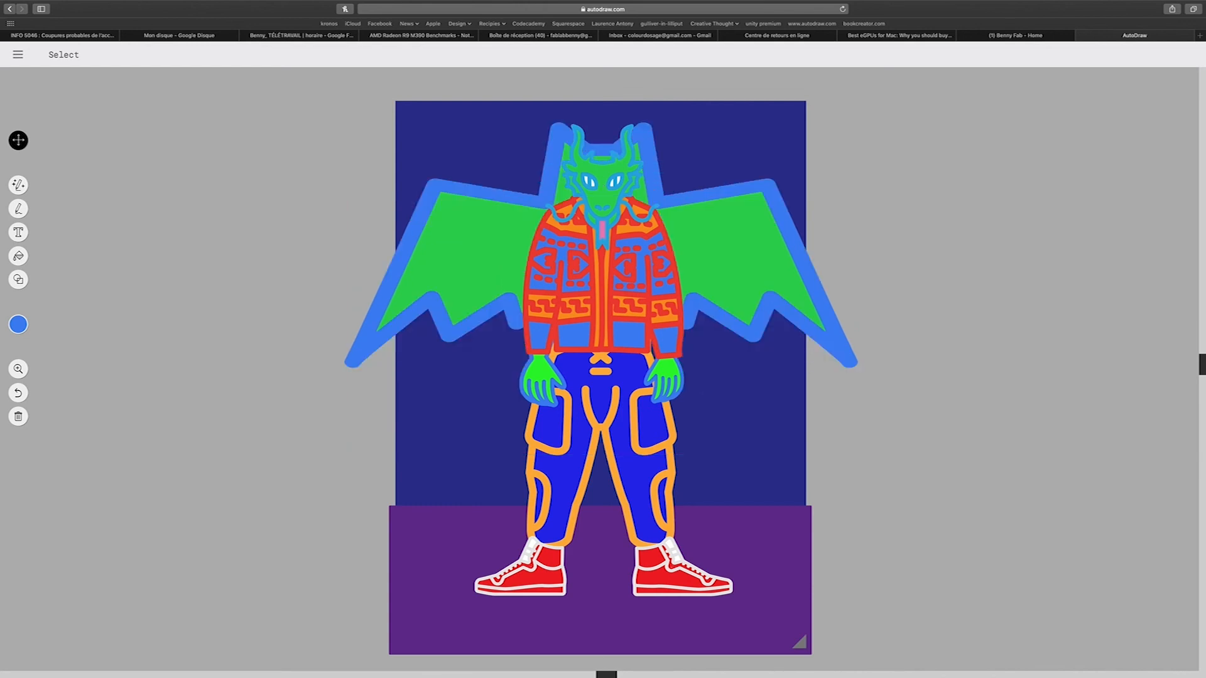
Step: Shrink the wings about their centre to fit within the blue background, and enlarge the dragon head slightly
left_click(479, 199)
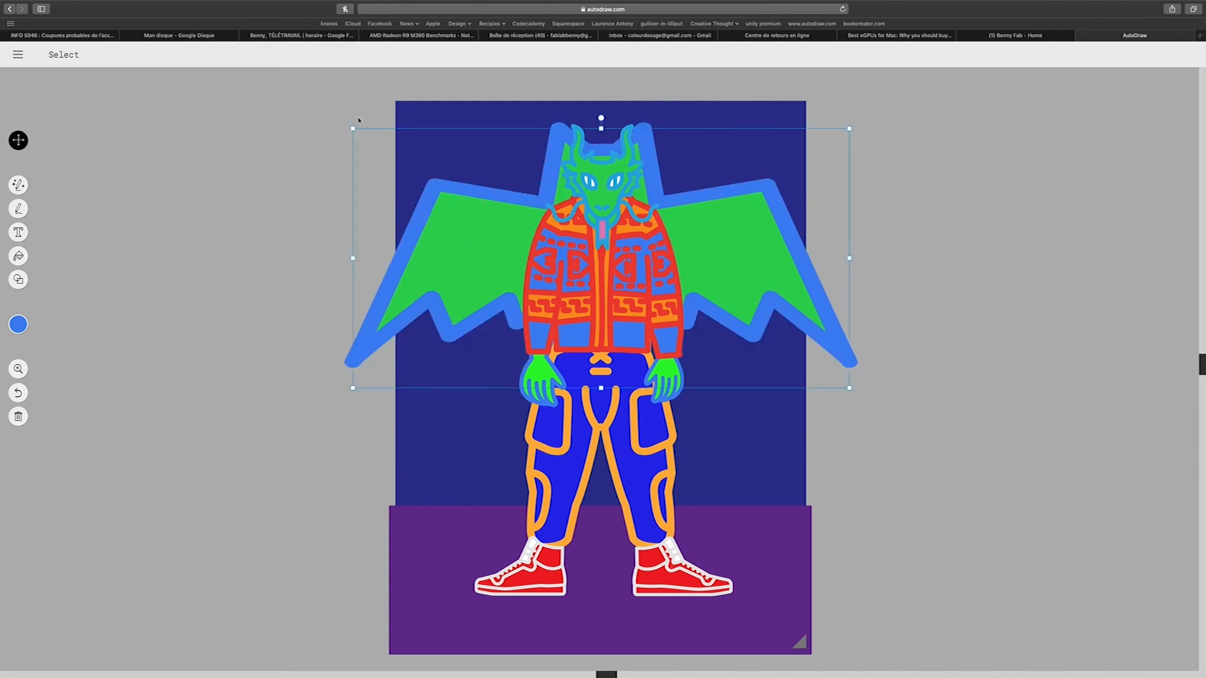
left_click_drag(353, 128, 451, 193)
left_click(450, 194)
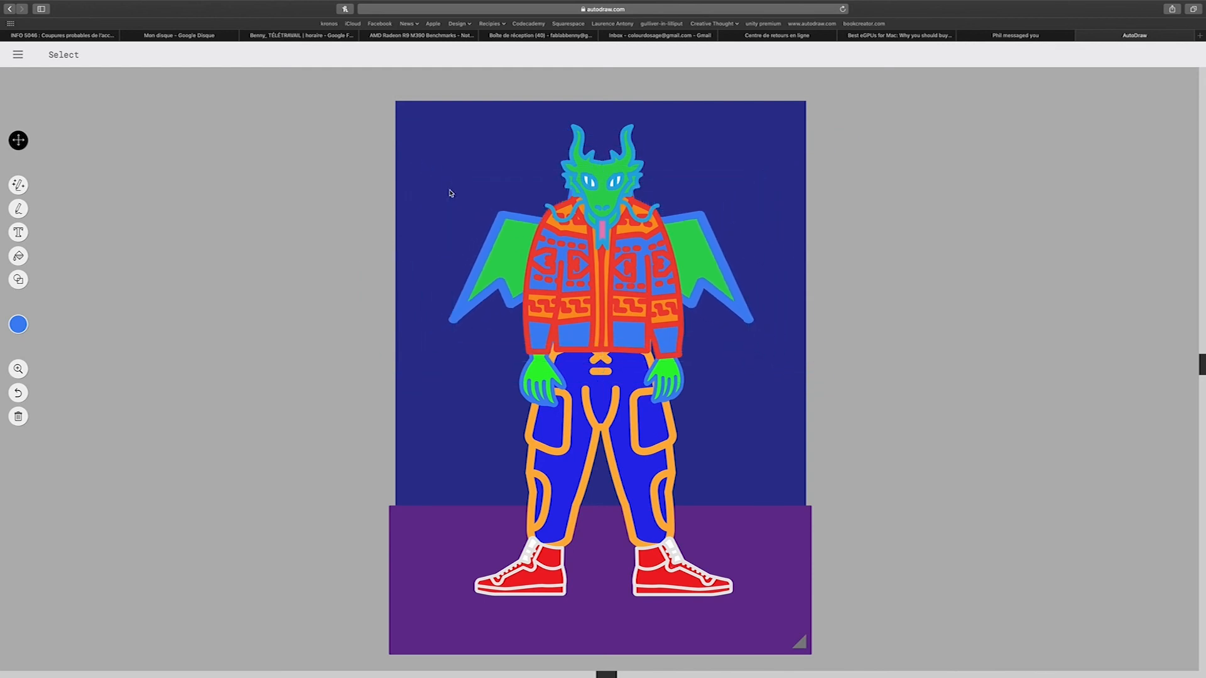
left_click(655, 178)
left_click_drag(545, 128, 538, 120)
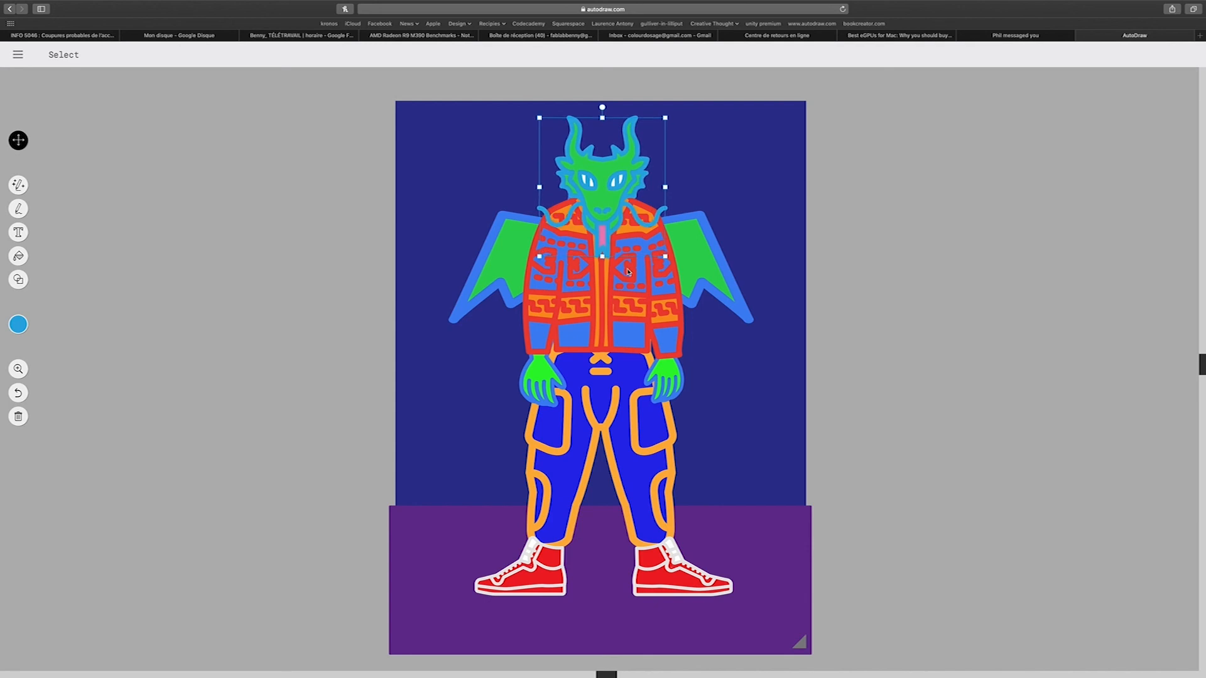